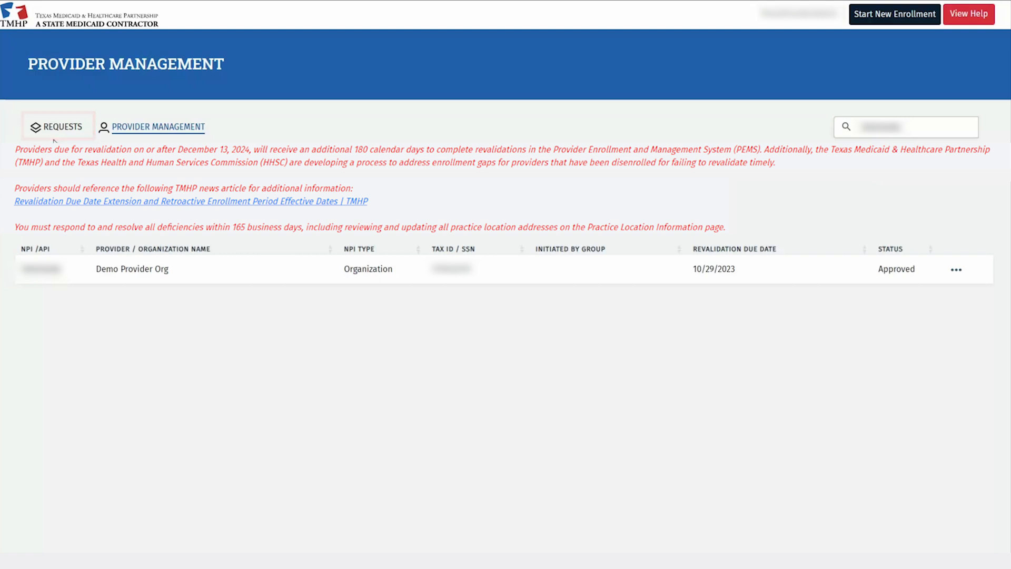
Open the Demo Provider Org enrollment record using the View action on its row
click(956, 271)
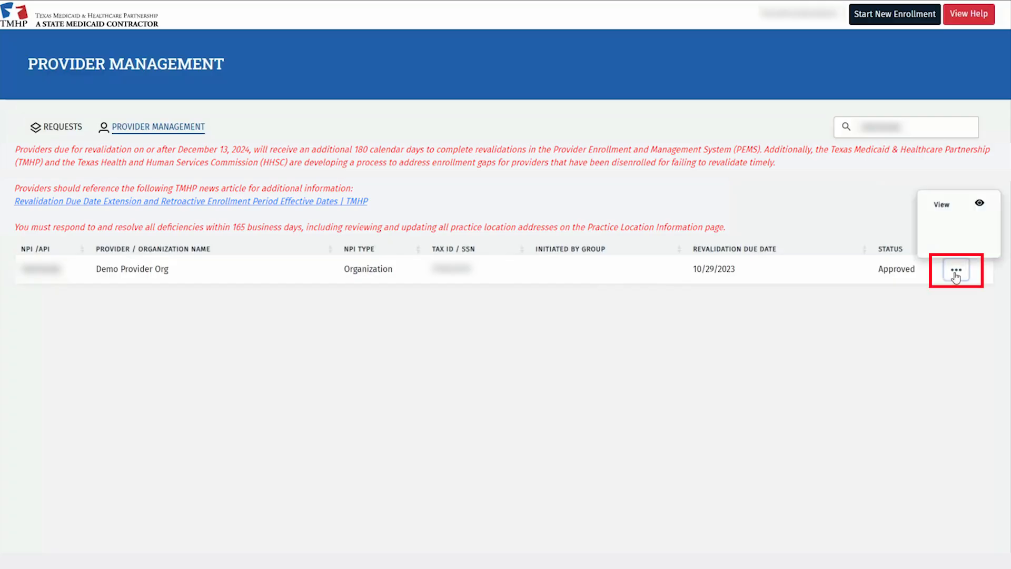
click(943, 205)
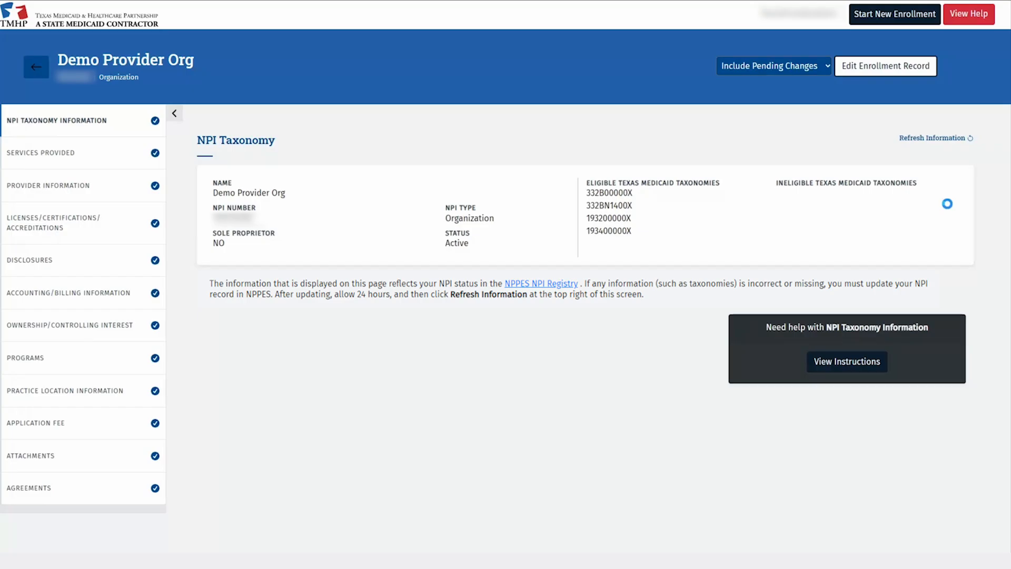
Open Edit Enrollment Record on the Demo Provider Org record to see the Revalidation and Change Email request types
click(898, 74)
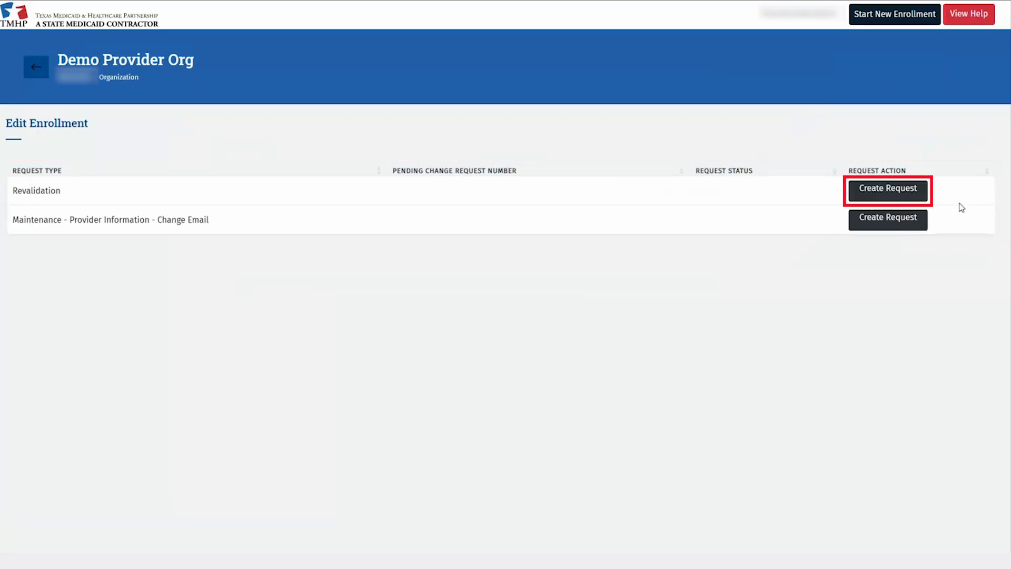
Create a Revalidation request for the Demo Provider Org enrollment
click(915, 196)
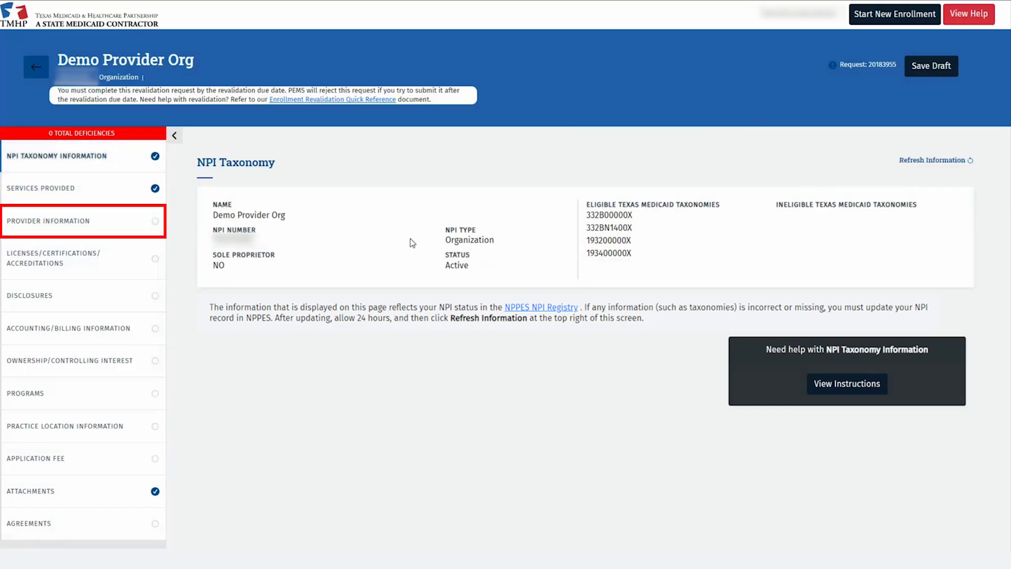
In Provider Information, replace the Primary Email Address with the new address and verify it
click(143, 226)
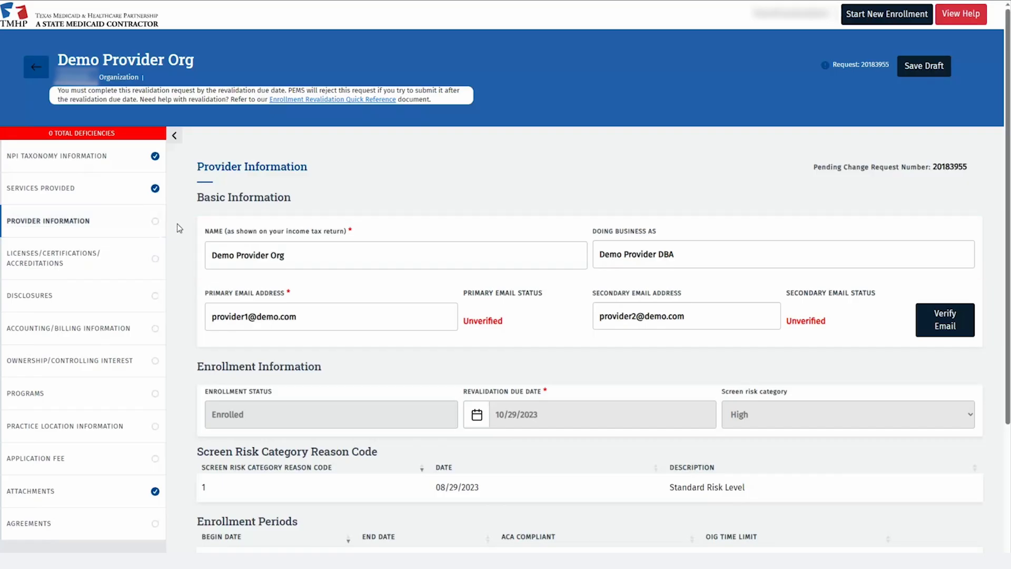
scroll(177, 224, down, 2)
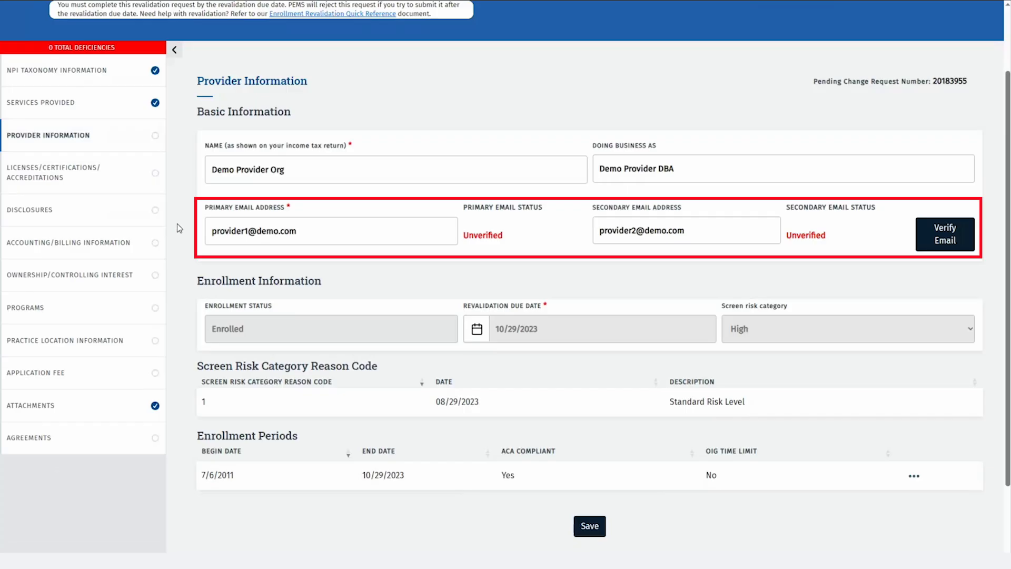
triple_click(251, 237)
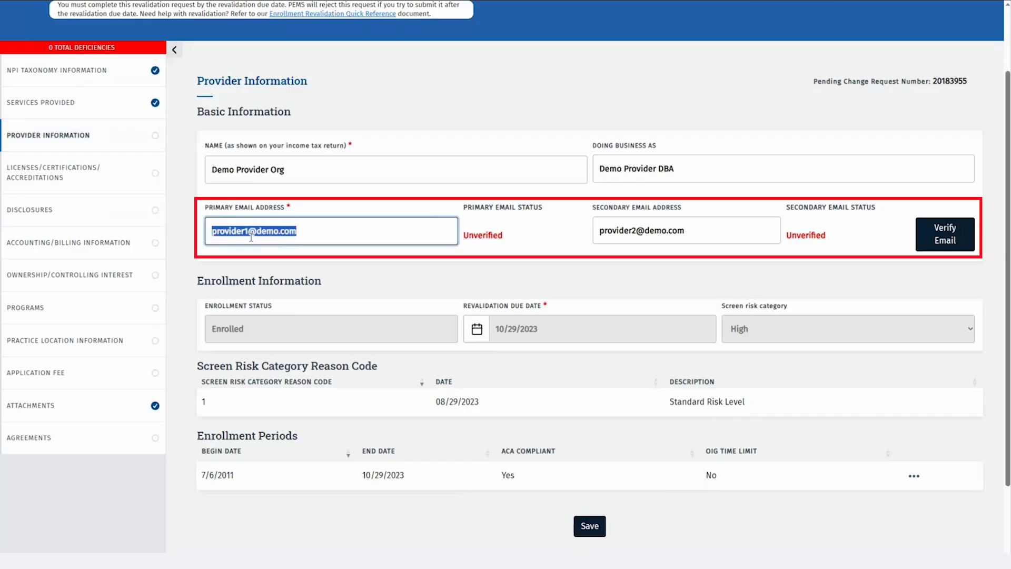
text(...)
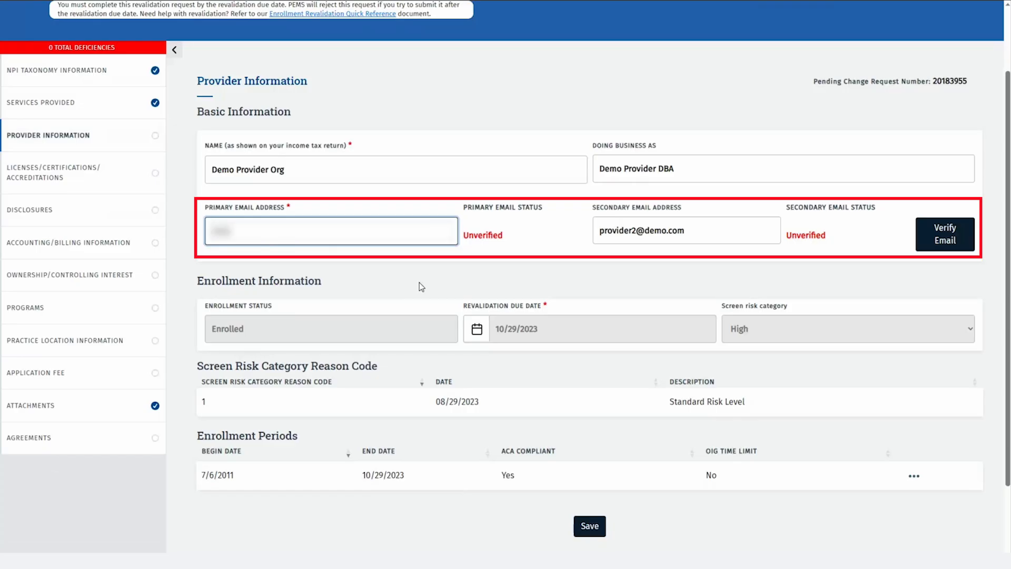
text(...)
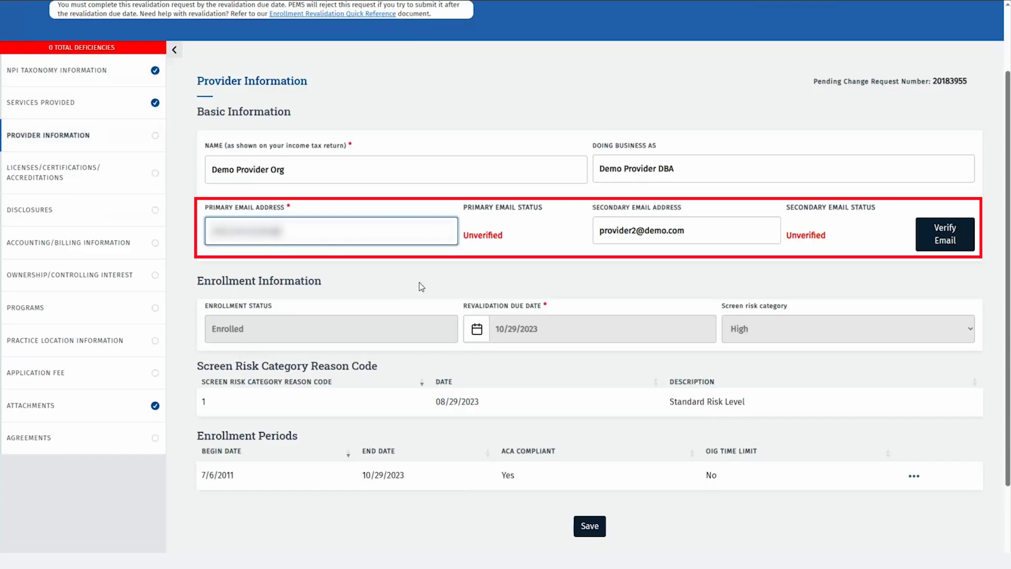
text(...)
click(929, 239)
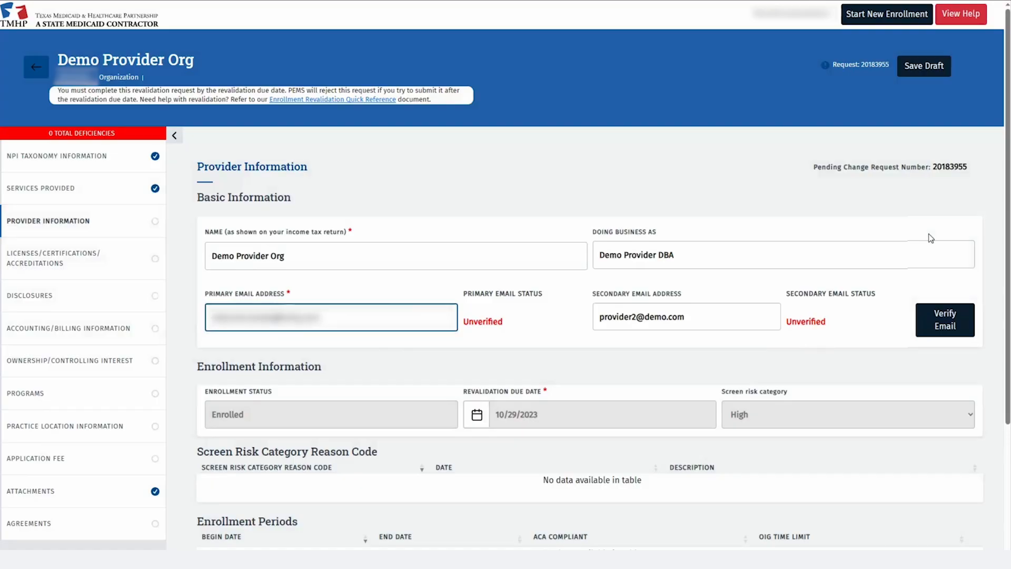
Save Provider Information and move to the Licenses/Certifications/Accreditations section
scroll(895, 264, down, 3)
click(582, 442)
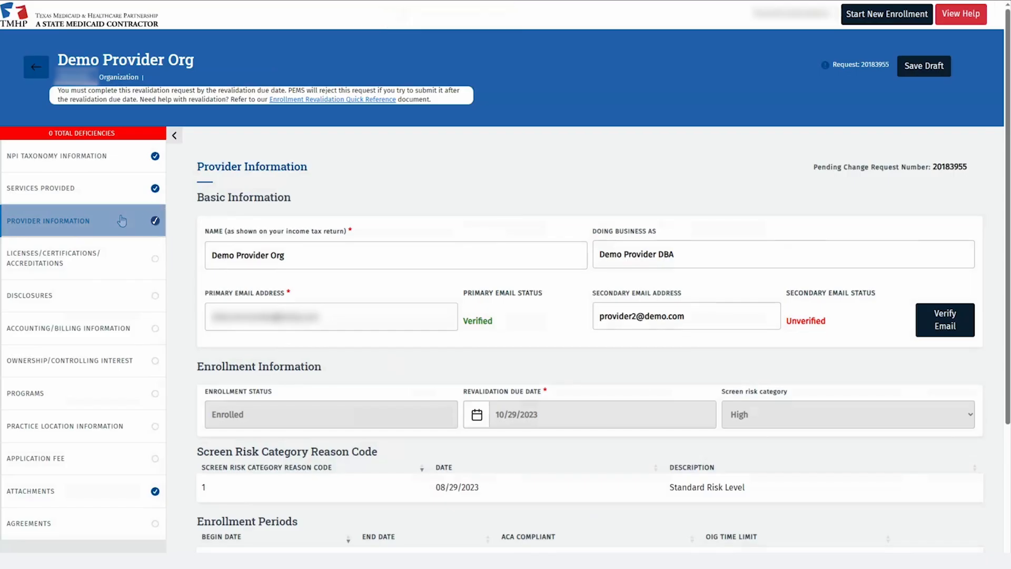
click(116, 260)
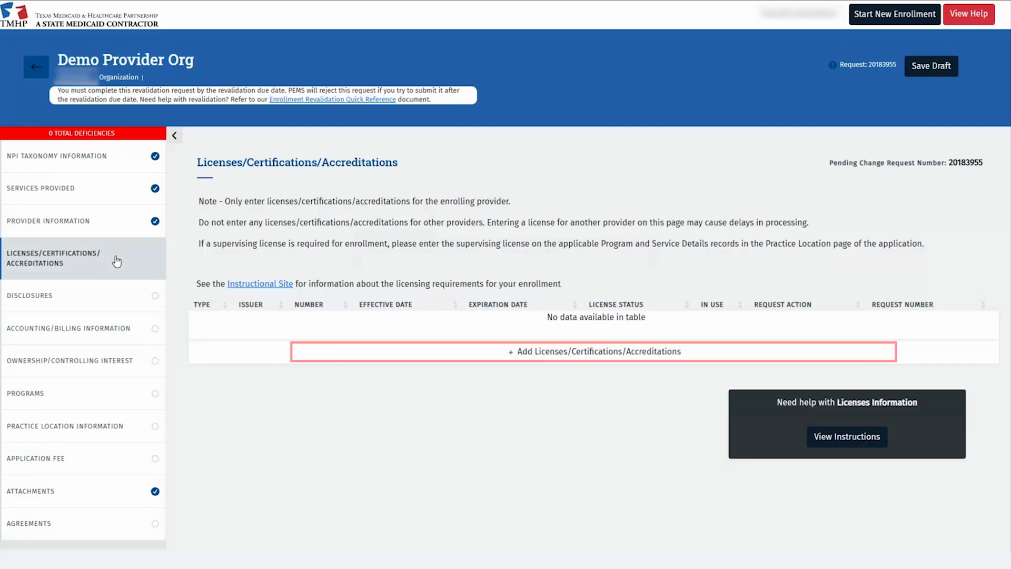
Add a CLIA ACCREDITATION numbered 12345, effective 01/03/2022 and expiring 01/02/2024
click(479, 360)
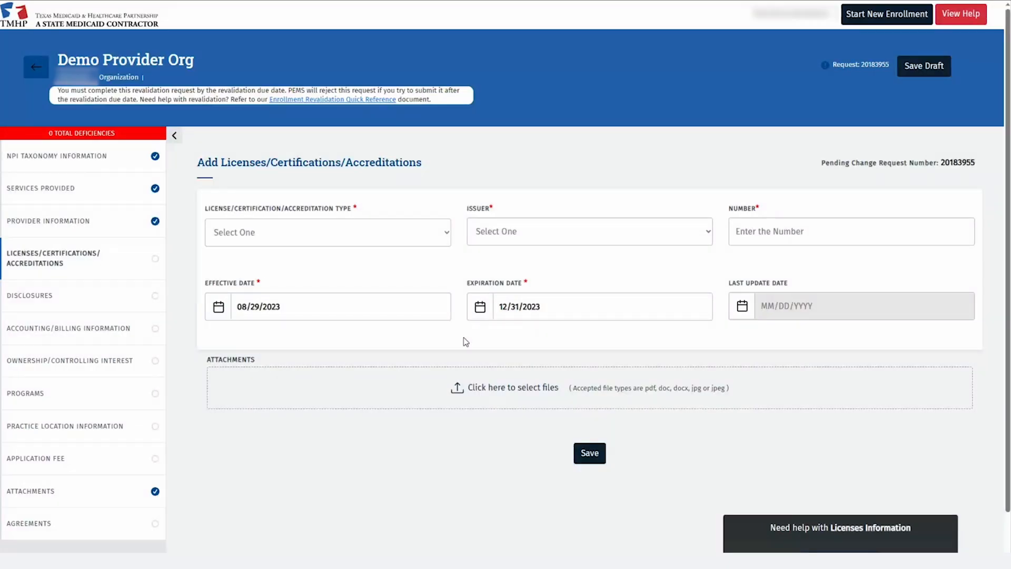
click(305, 232)
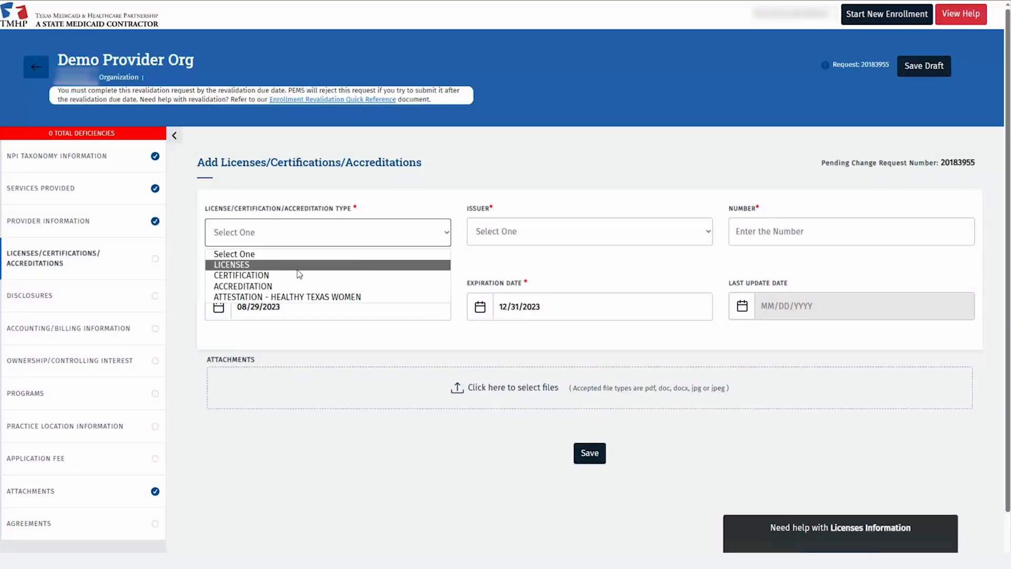
click(280, 286)
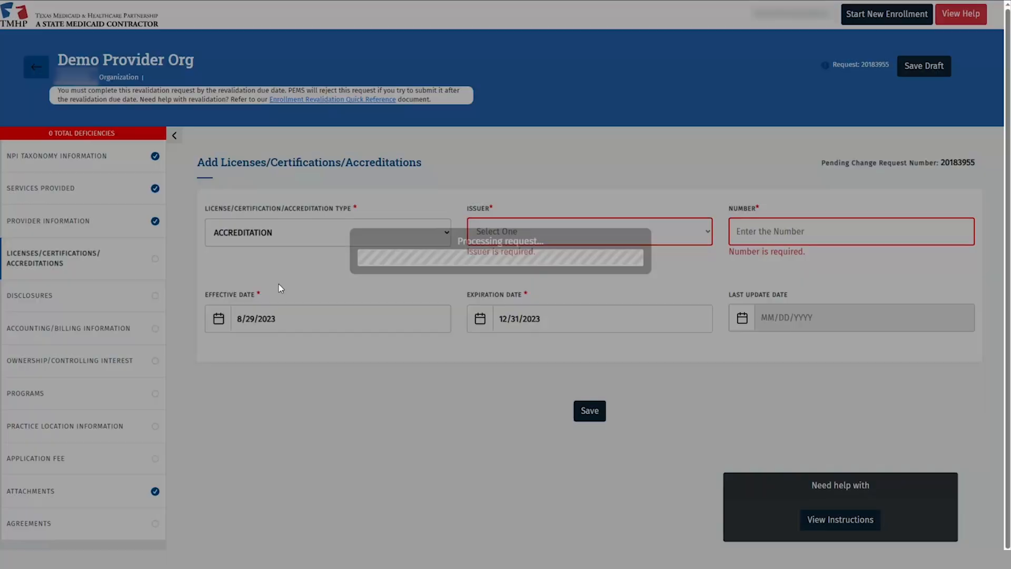
click(686, 232)
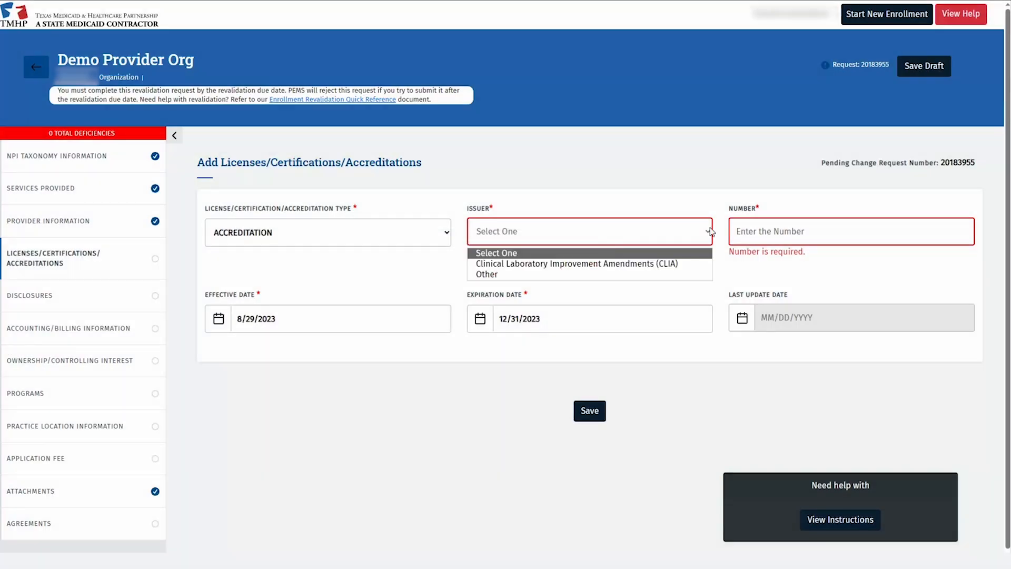
click(669, 263)
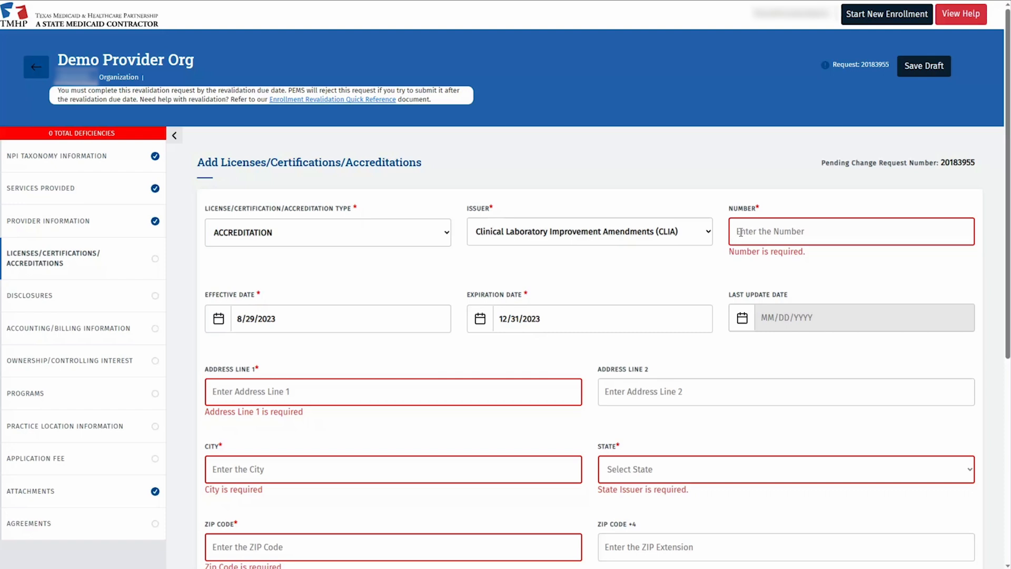
click(740, 233)
text(1)
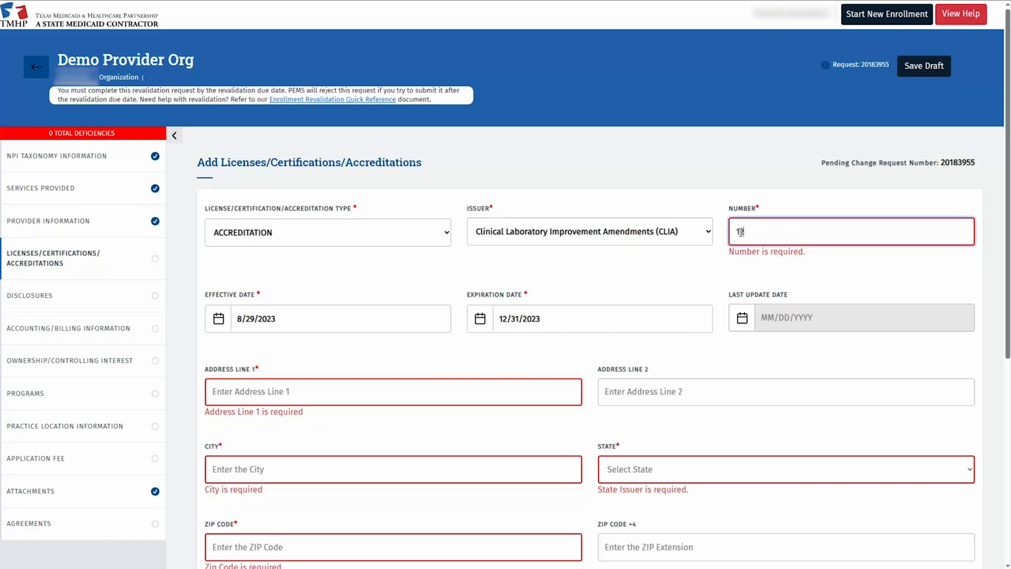
text(2345)
click(314, 317)
text(01/03/2022)
click(526, 307)
text(01/02/2024)
Enter the accreditation address: 123 Demo Address 1, Katy, TX 77493-1952
click(332, 374)
text(123 Demo Address 1)
key(Tab)
text(Katy)
key(Tab)
text(tx)
key(Tab)
text(7749)
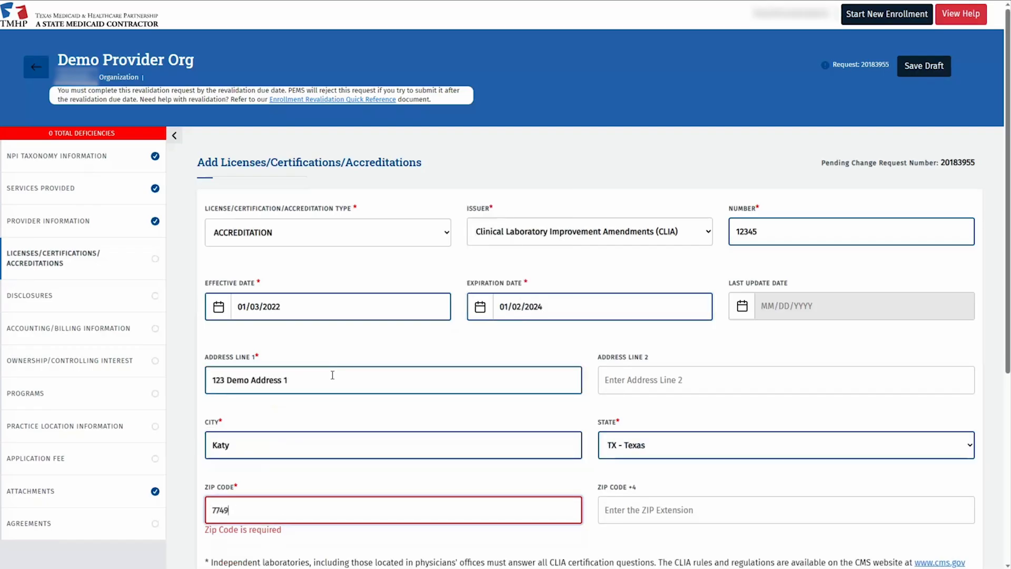
text(3)
key(Tab)
text(1952)
scroll(337, 375, down, 3)
click(490, 410)
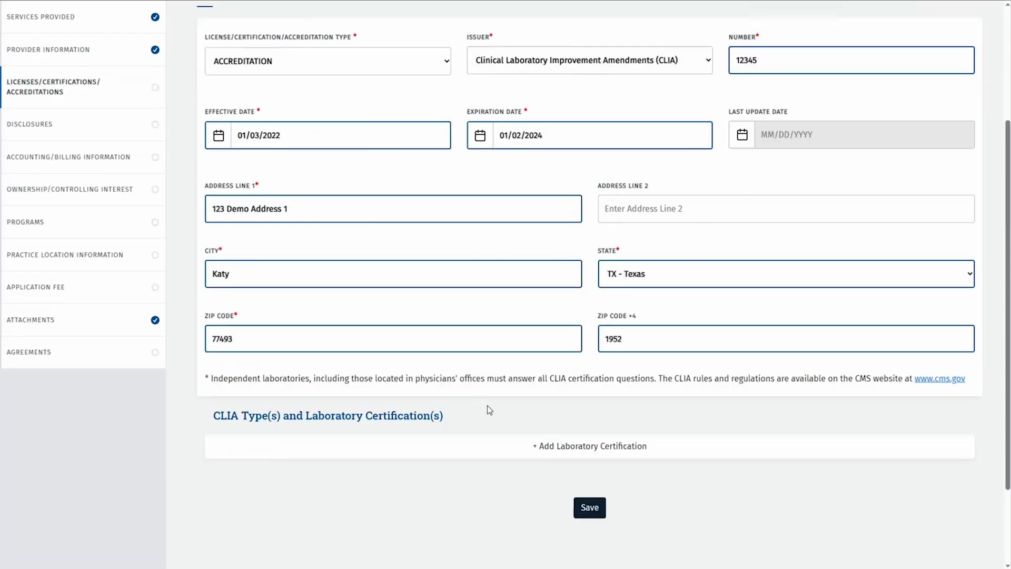
Add the lab certification 1 - Regular, dated 01/03/2022 to 01/02/2024
click(531, 444)
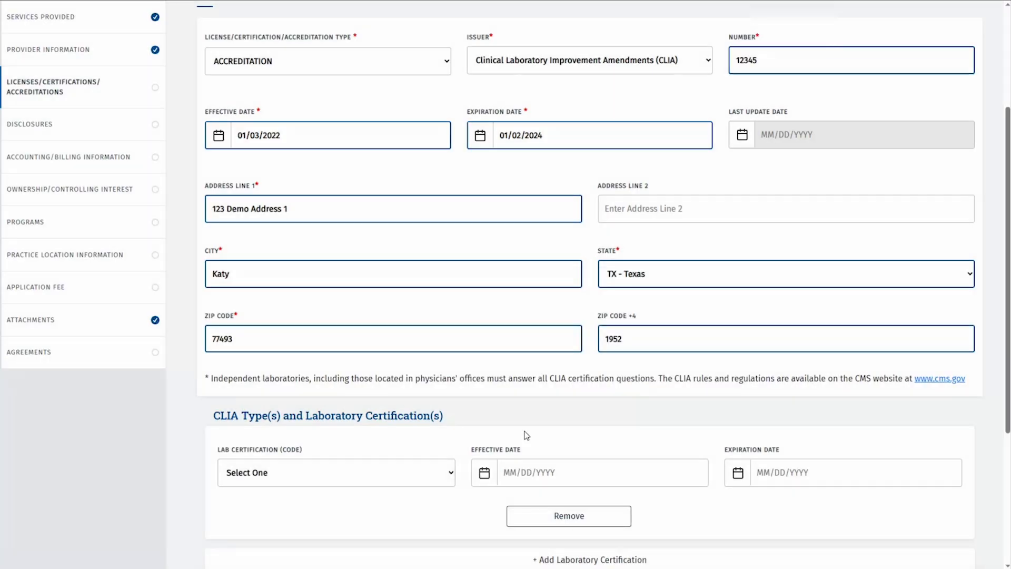
scroll(525, 436, down, 2)
scroll(524, 434, down, 2)
click(447, 303)
click(279, 345)
click(503, 301)
text(01/03/2022)
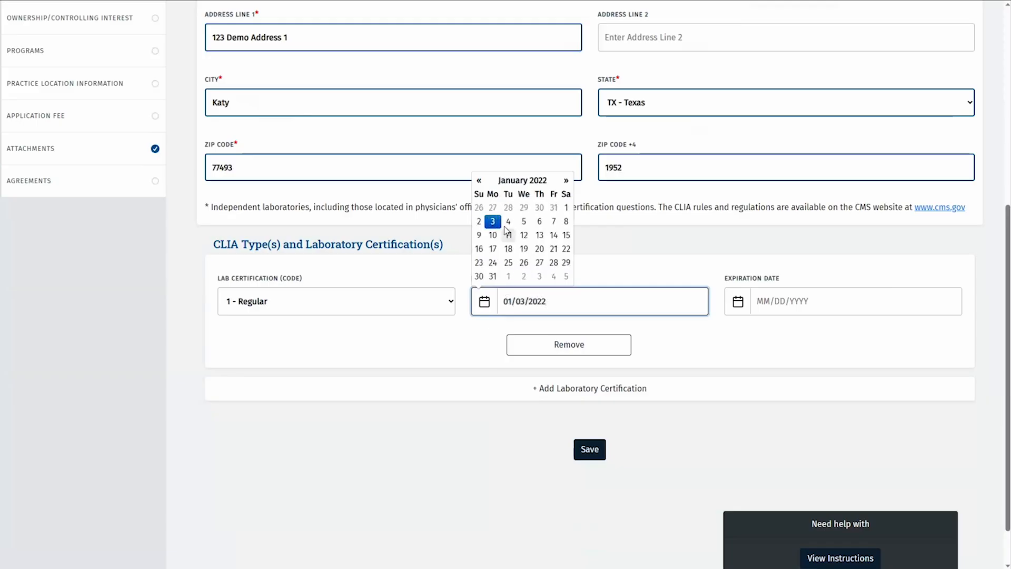
click(762, 299)
text(01/02/2024)
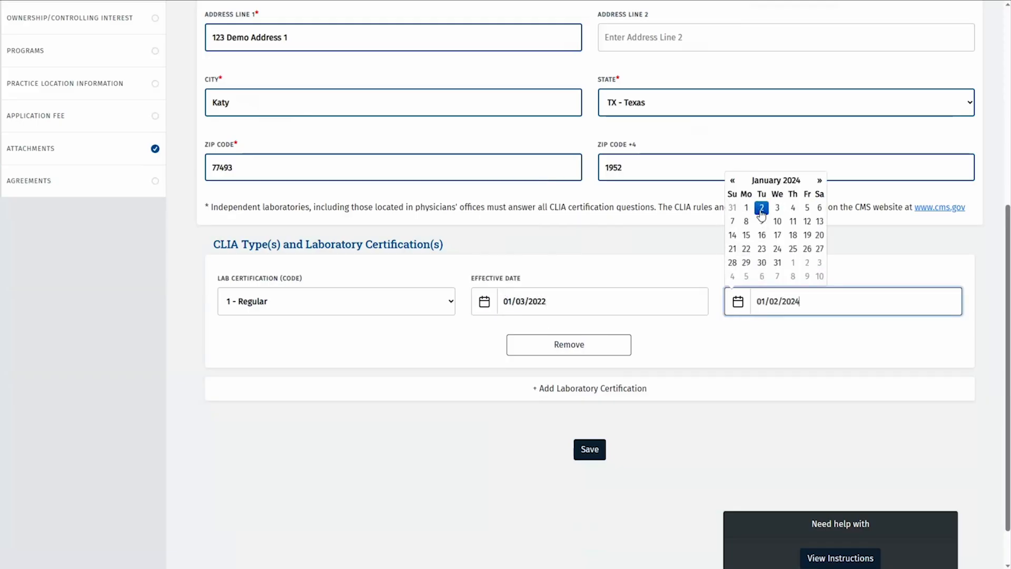
click(473, 438)
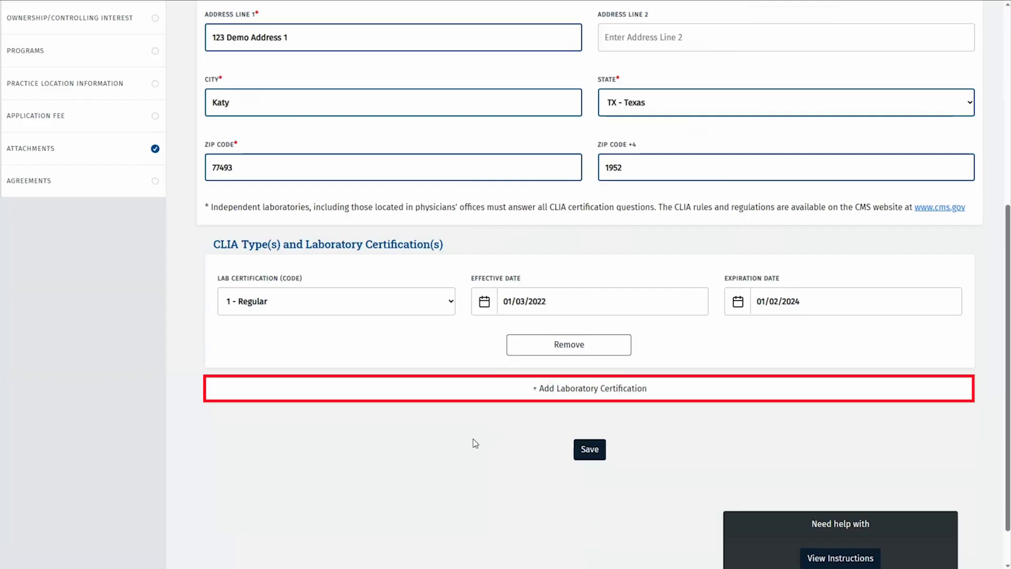
Add 110 - Microbiology - Bacteriology with the same dates and save the CLIA accreditation
click(545, 394)
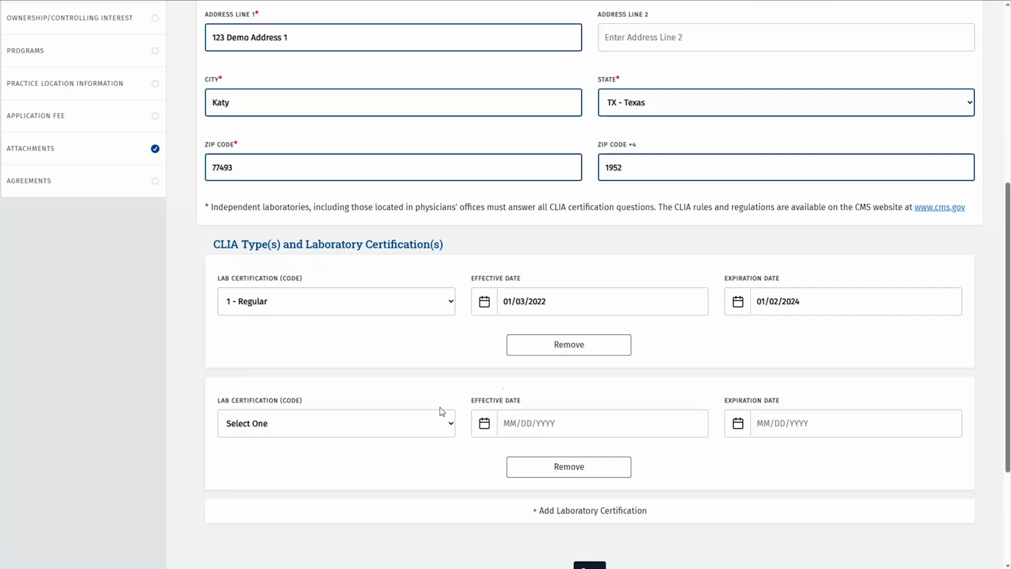
scroll(441, 411, down, 2)
click(452, 337)
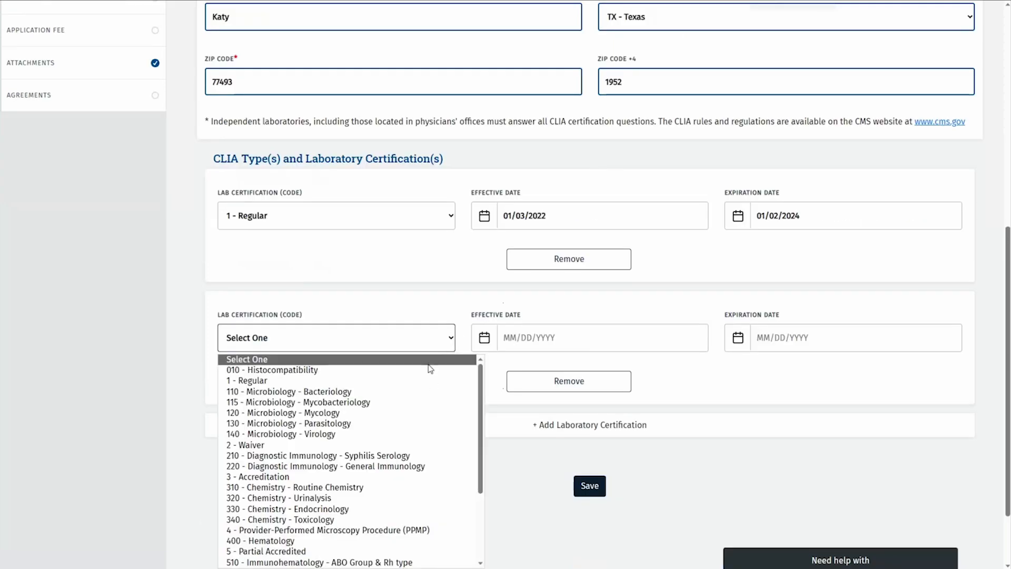
click(376, 394)
click(506, 340)
text(01/03)
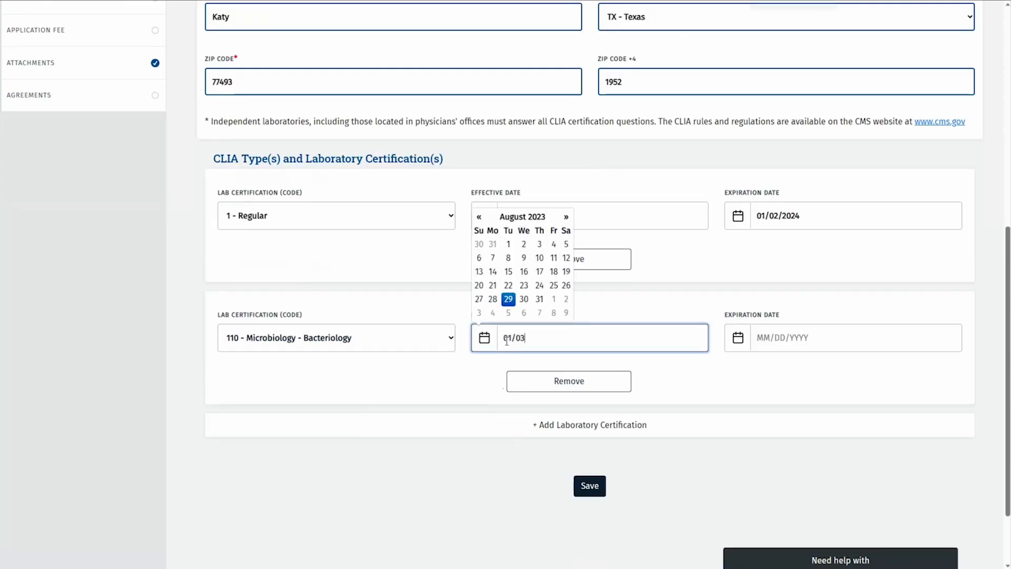
text(/2022)
click(773, 336)
text(01/02/2024)
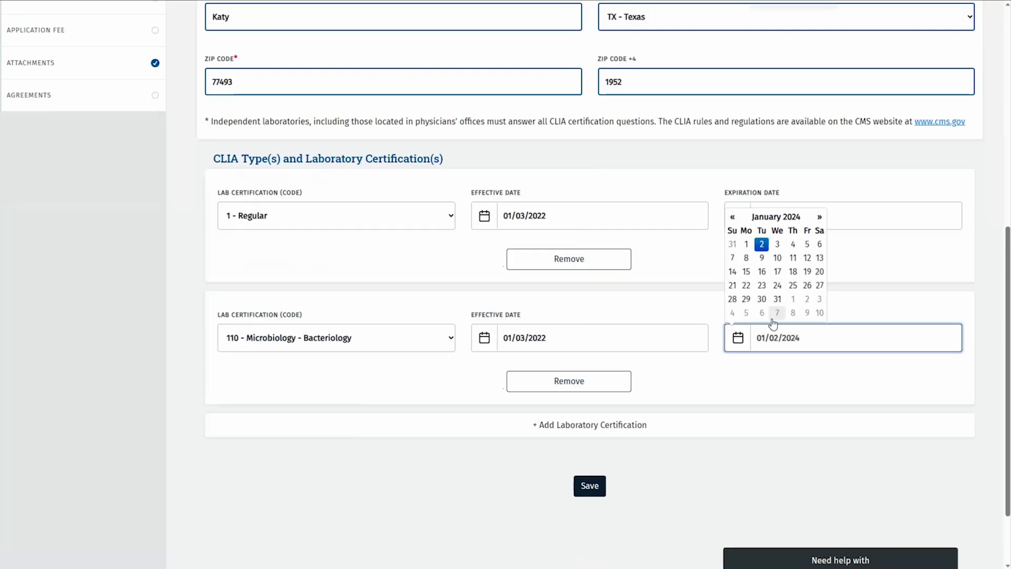
click(762, 246)
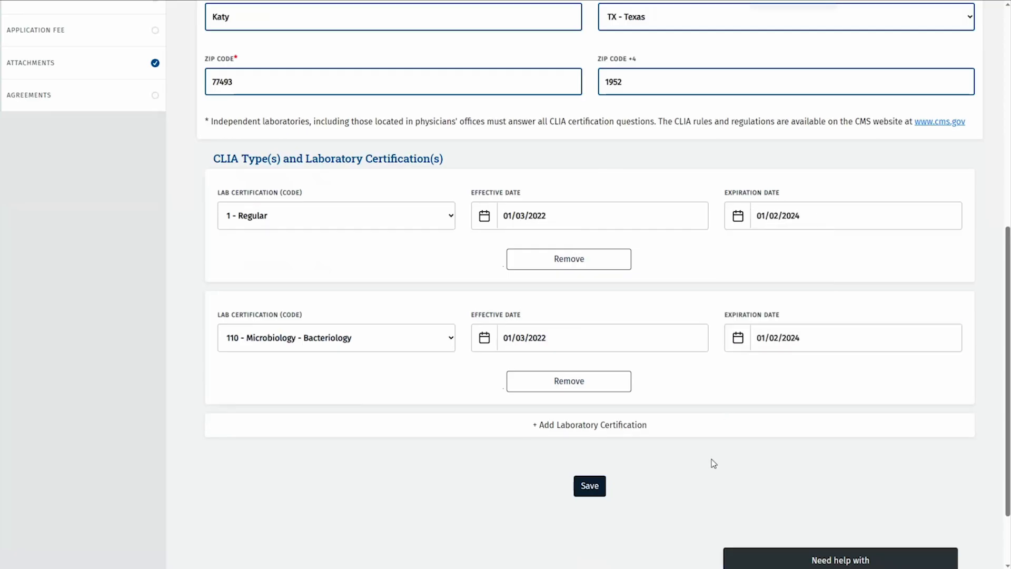
click(592, 485)
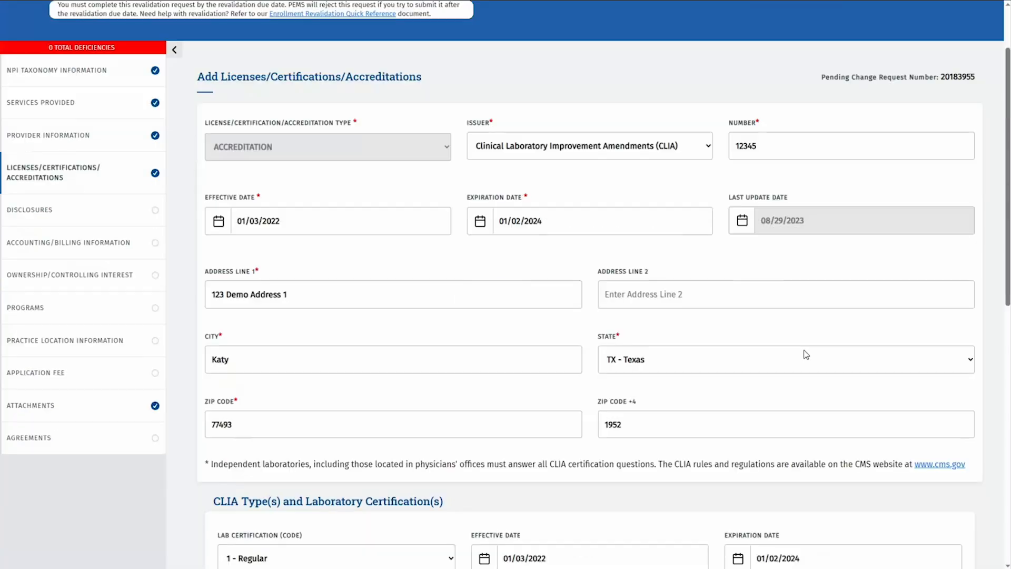
scroll(804, 352, down, 10)
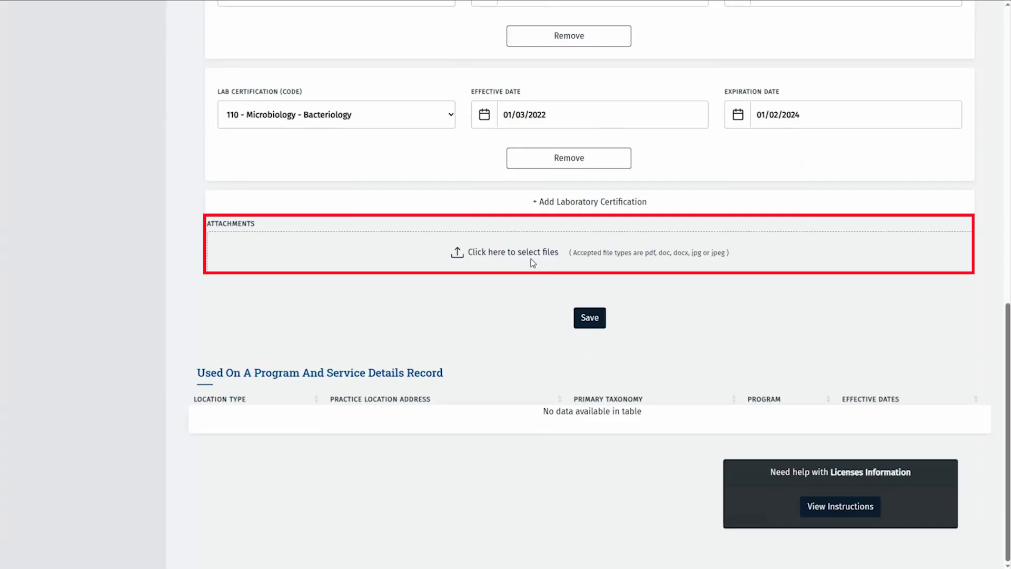
Upload CLIA License.pdf as a Copy of License attachment on the CLIA accreditation
click(531, 260)
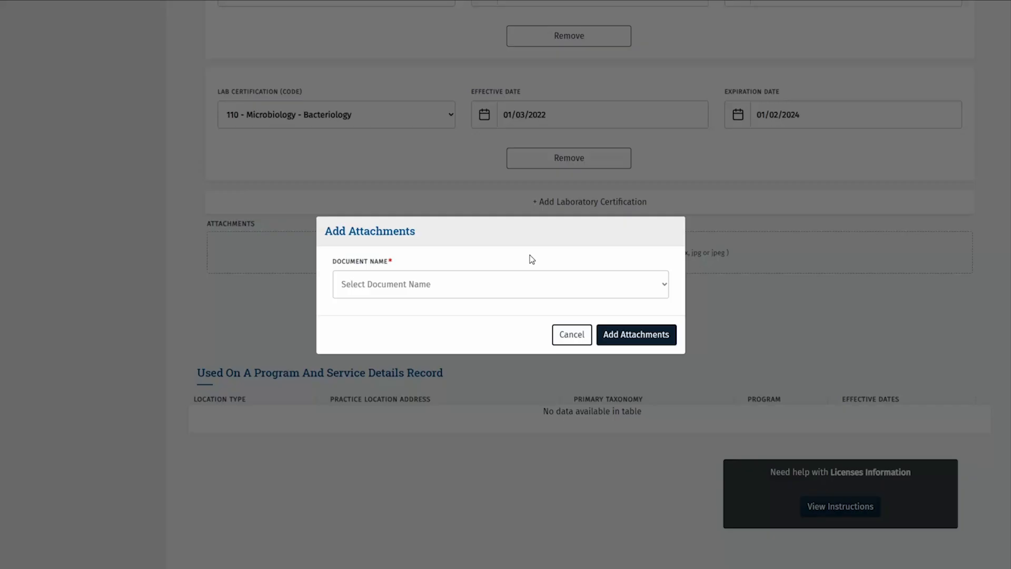
click(665, 287)
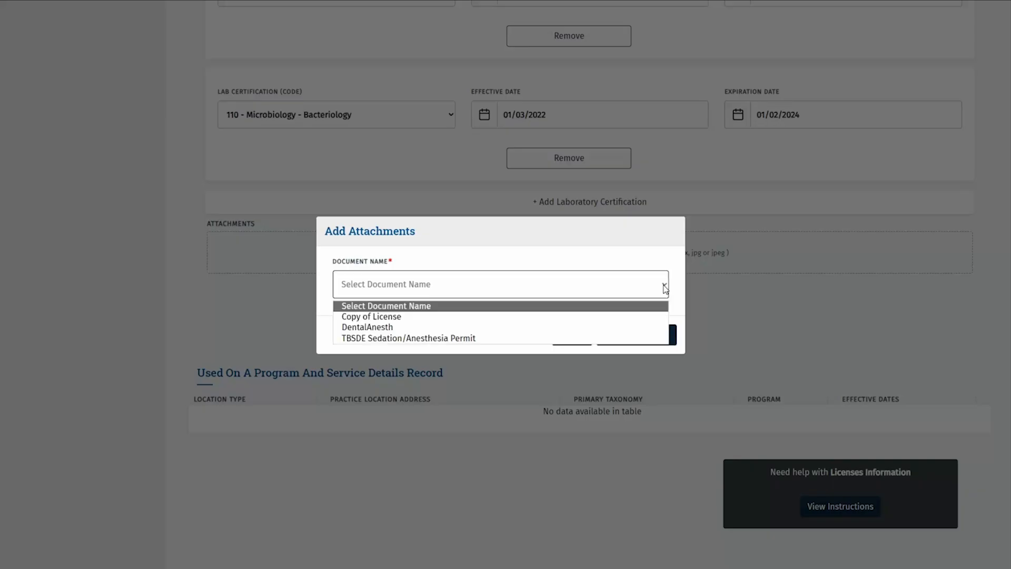
click(463, 318)
click(623, 333)
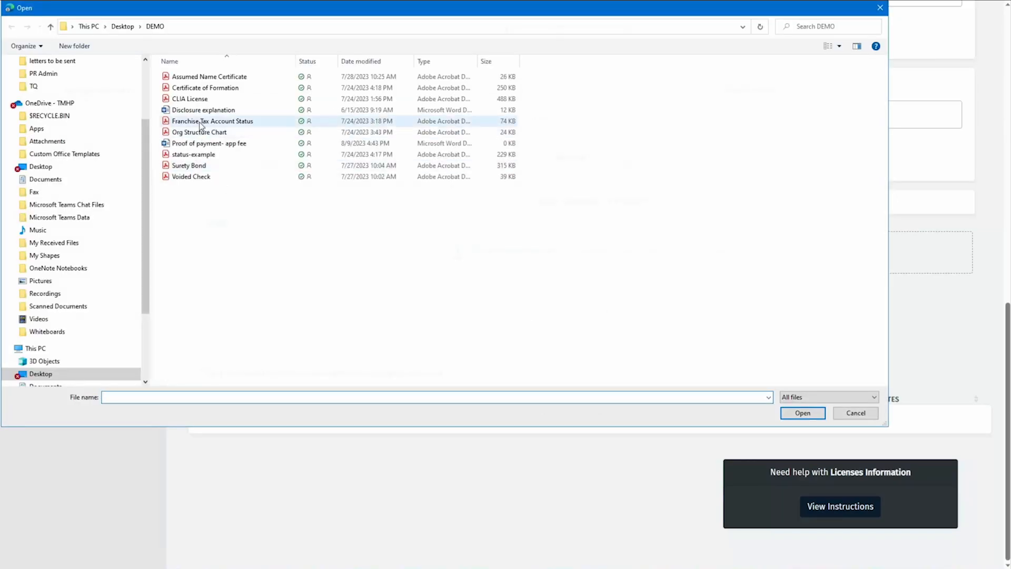
click(204, 102)
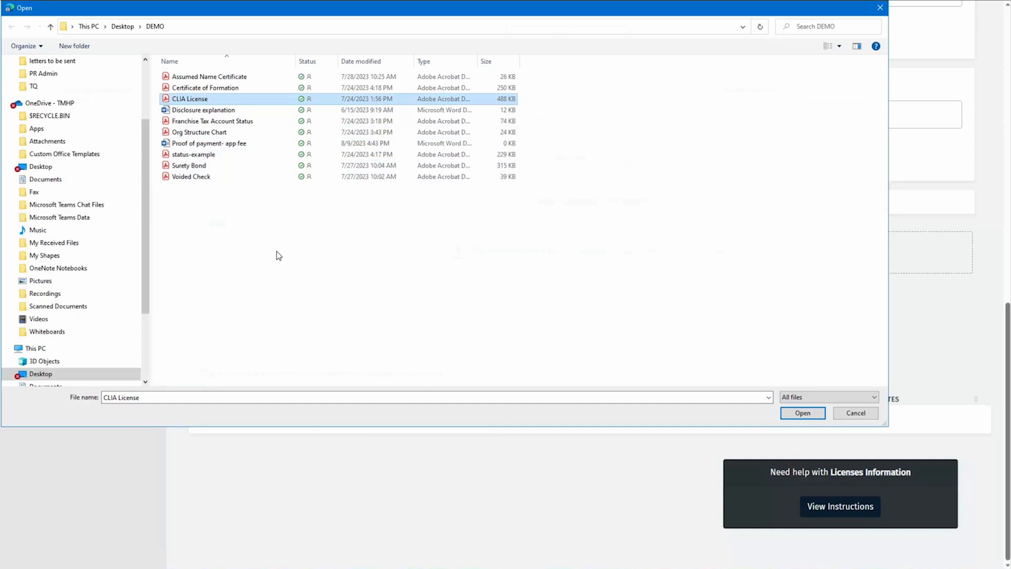
click(801, 413)
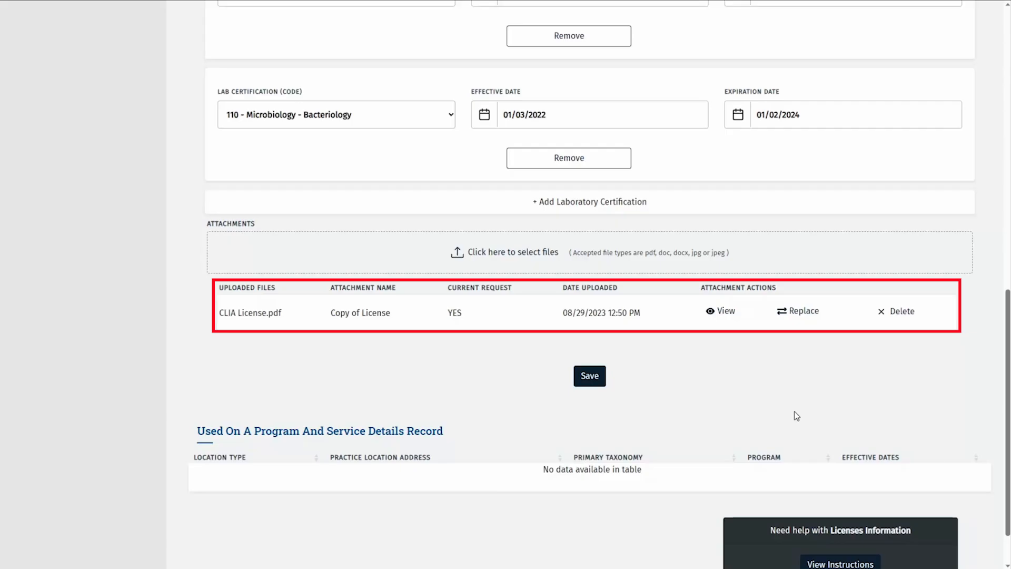
Save the CLIA license record with its CLIA License.pdf attachment, then go to Disclosures
click(589, 376)
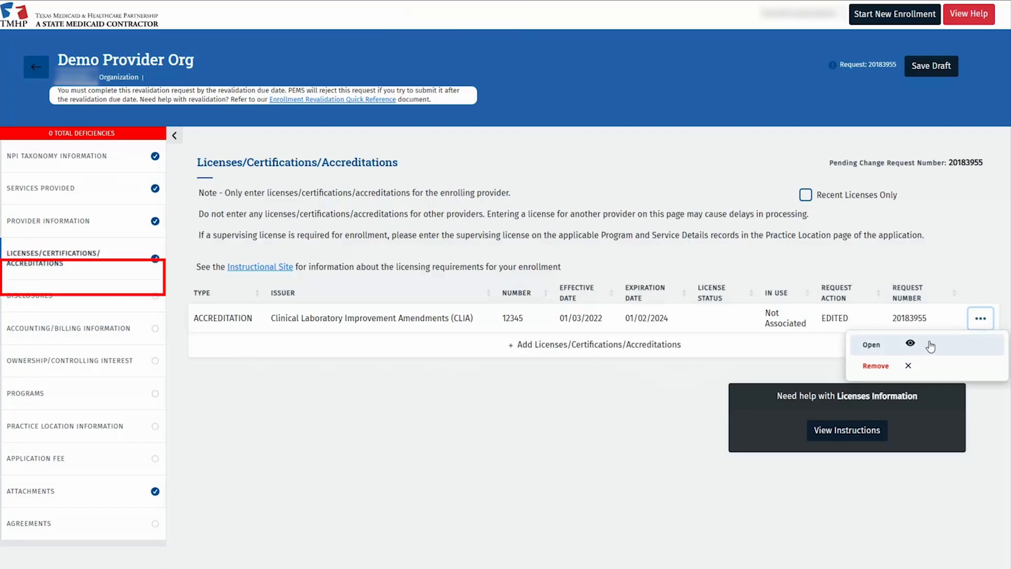
click(82, 296)
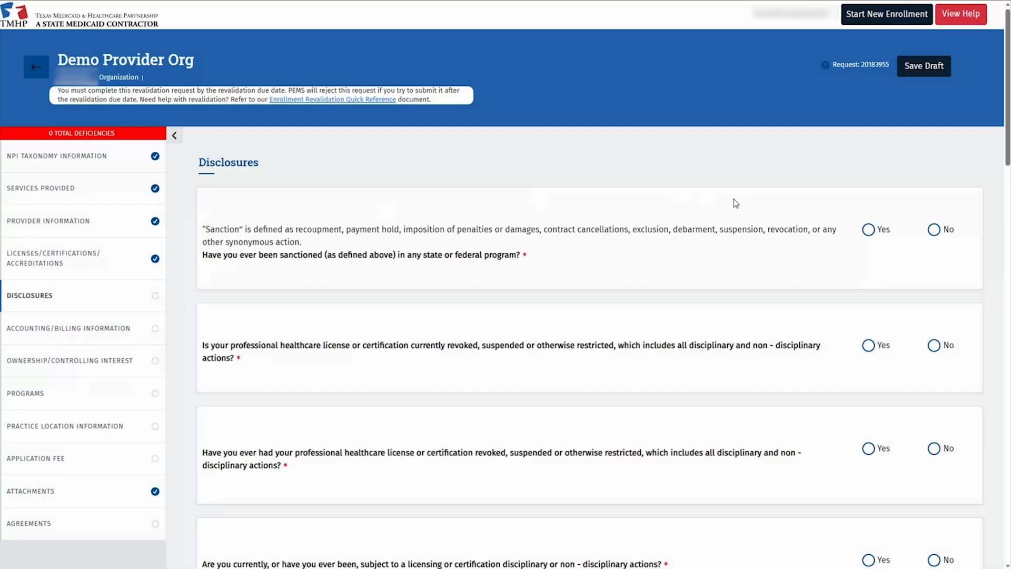
Answer the first disclosure questions No, and answer Yes to prior other-state Medicaid enrollment
click(934, 230)
key(Tab)
key(Right)
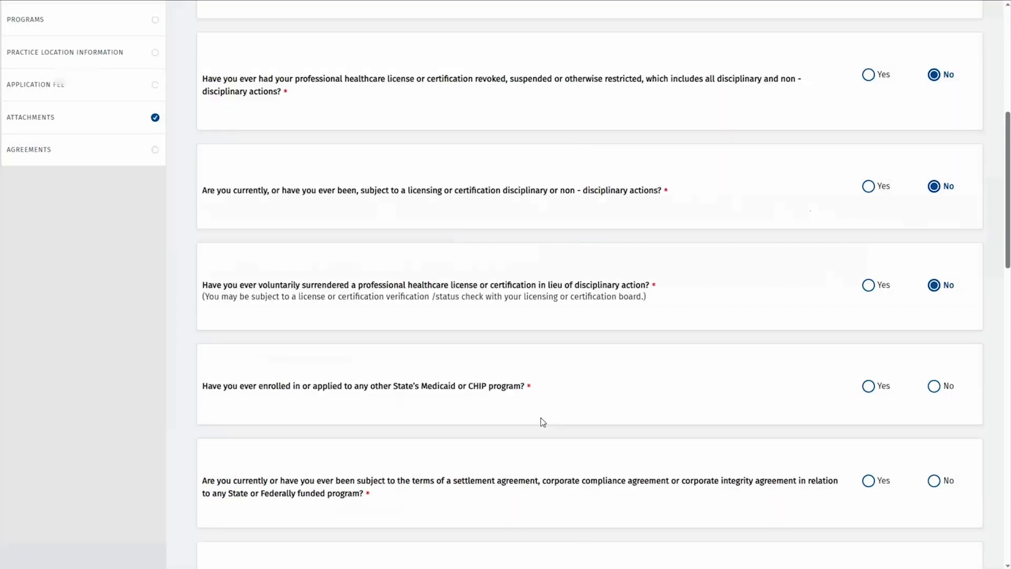
key(Tab)
key(Right)
key(Left)
Give the other-state enrollment as 01/01/2020, NM, Medicaid, explained as 'Border state for OOS patients'
scroll(498, 389, down, 2)
scroll(499, 389, down, 2)
click(257, 284)
text(0)
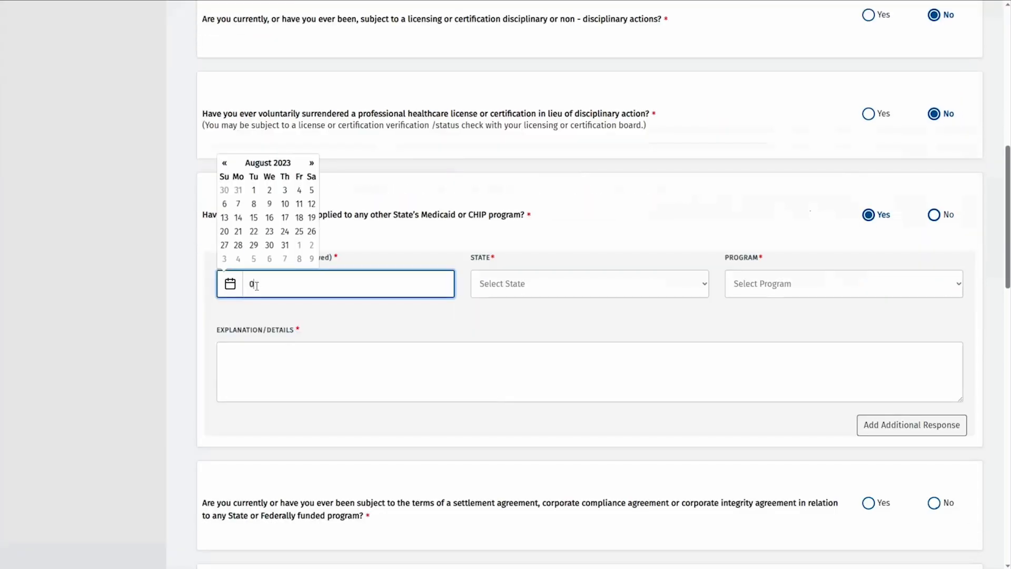
text(1/01/2020)
key(Tab)
text(nm)
key(Tab)
text(m)
key(Tab)
text(Border sta)
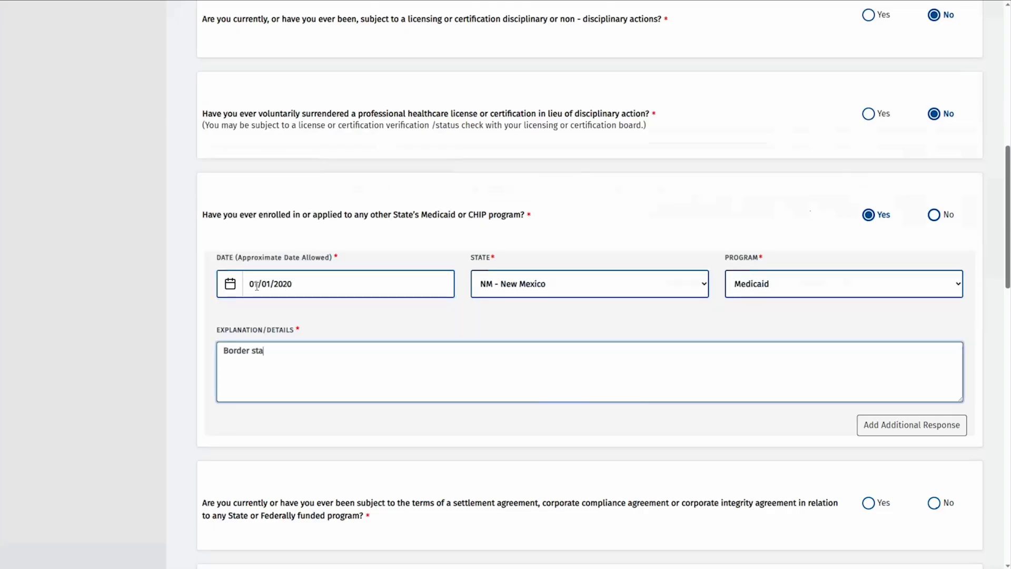
text(te for OOS patients)
Answer the remaining disclosure questions No and save, confirming the attachments prompt
scroll(934, 418, down, 2)
key(Tab)
key(Right)
key(Tab)
key(Right)
key(Tab)
key(Right)
key(Tab)
key(Right)
key(Tab)
key(Right)
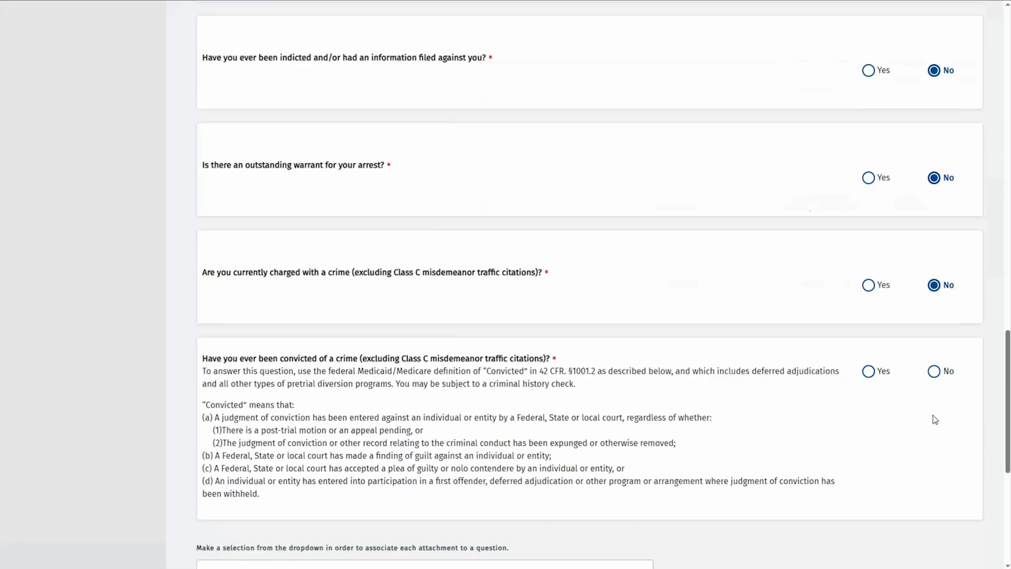
key(Tab)
key(Right)
key(Tab)
scroll(756, 403, down, 5)
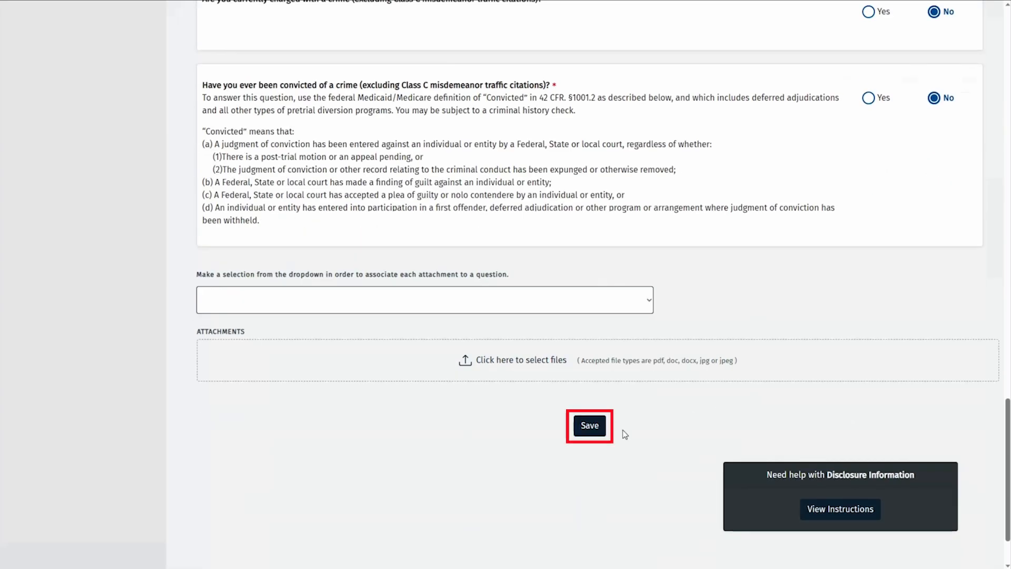
click(586, 427)
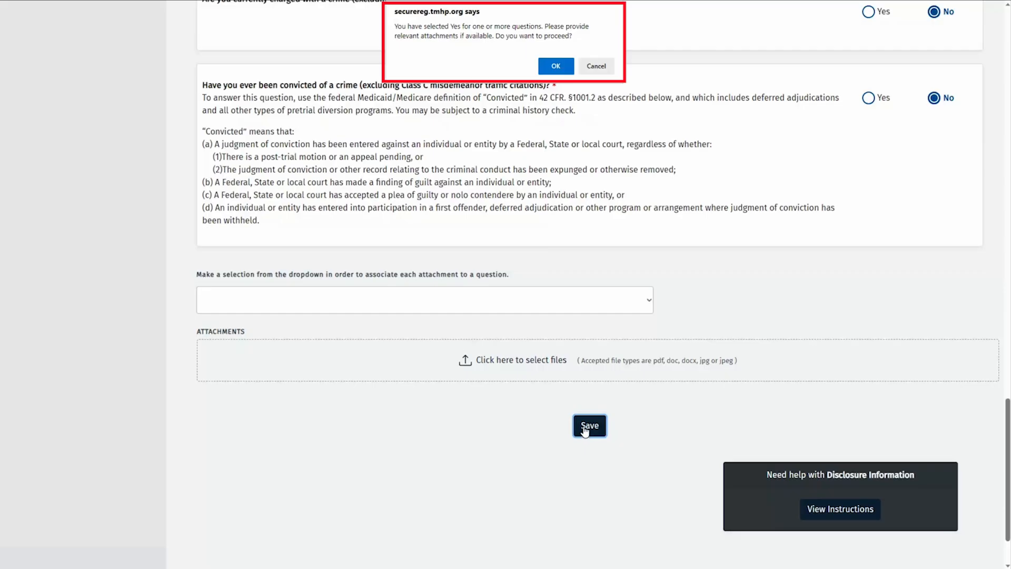
click(557, 69)
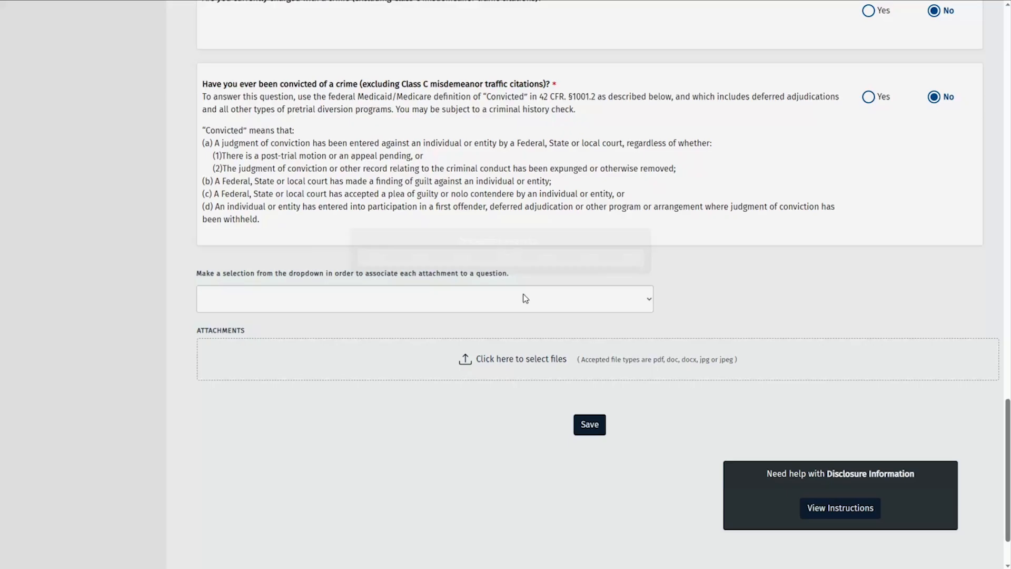
Attach Disclosure explanation.docx as a Disclosure Explanation to the Medicaid or CHIP enrollment question
click(521, 298)
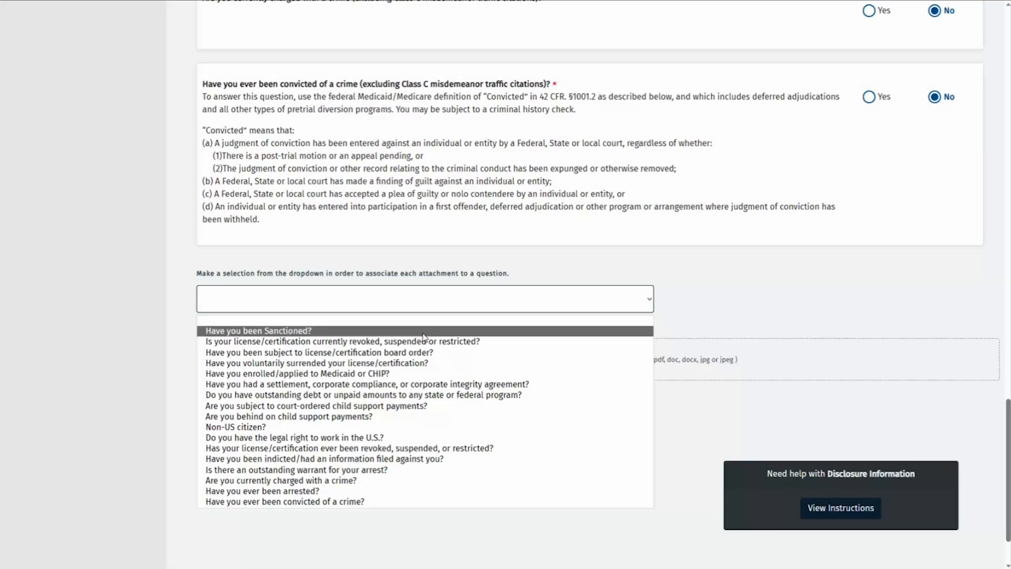
click(390, 373)
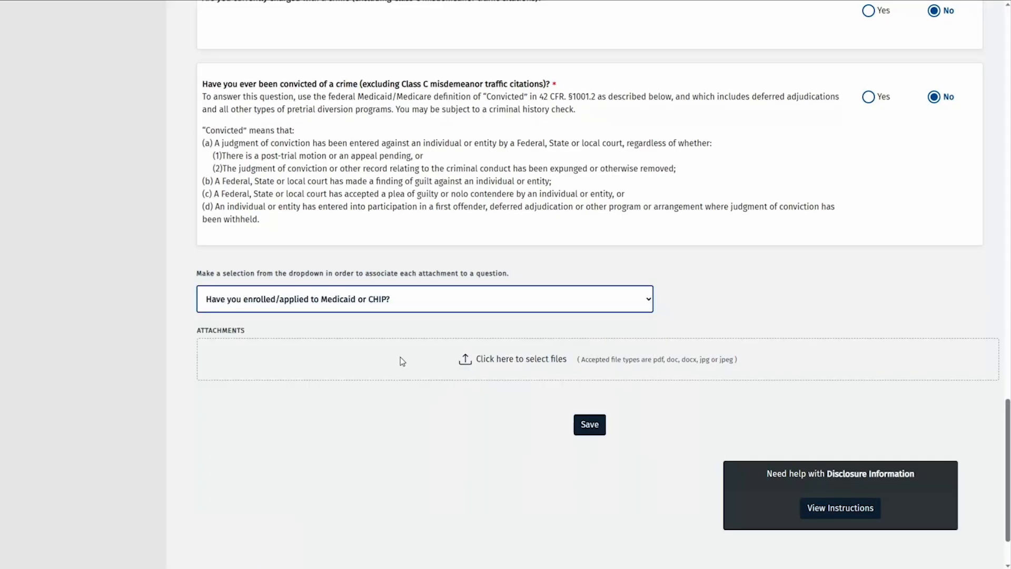
click(509, 362)
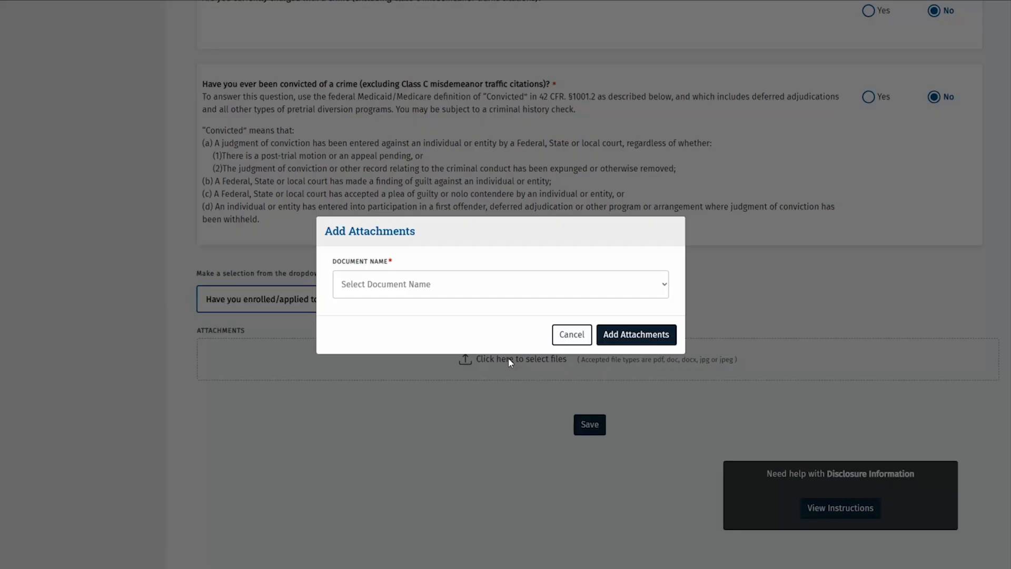
click(478, 295)
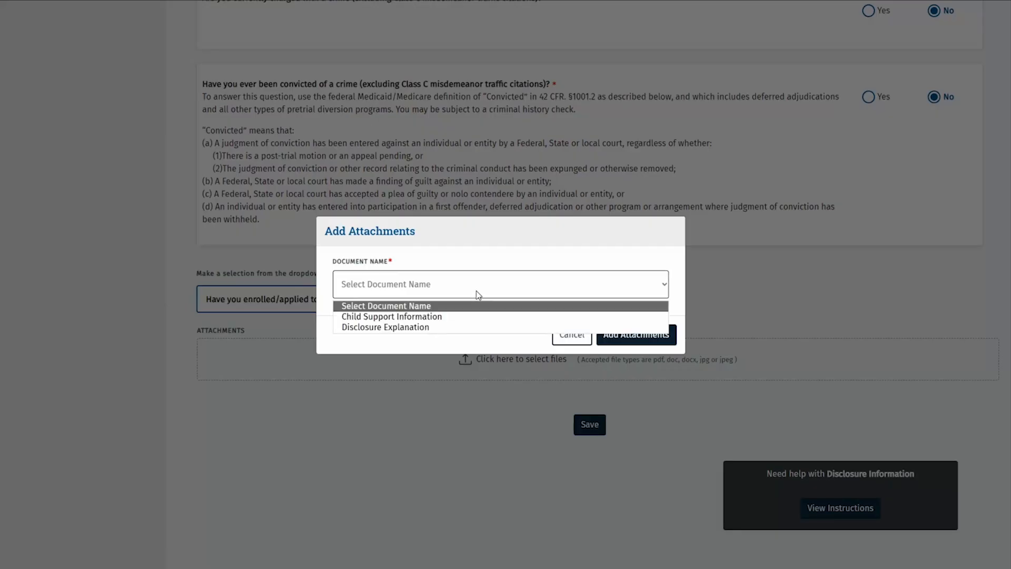
click(441, 326)
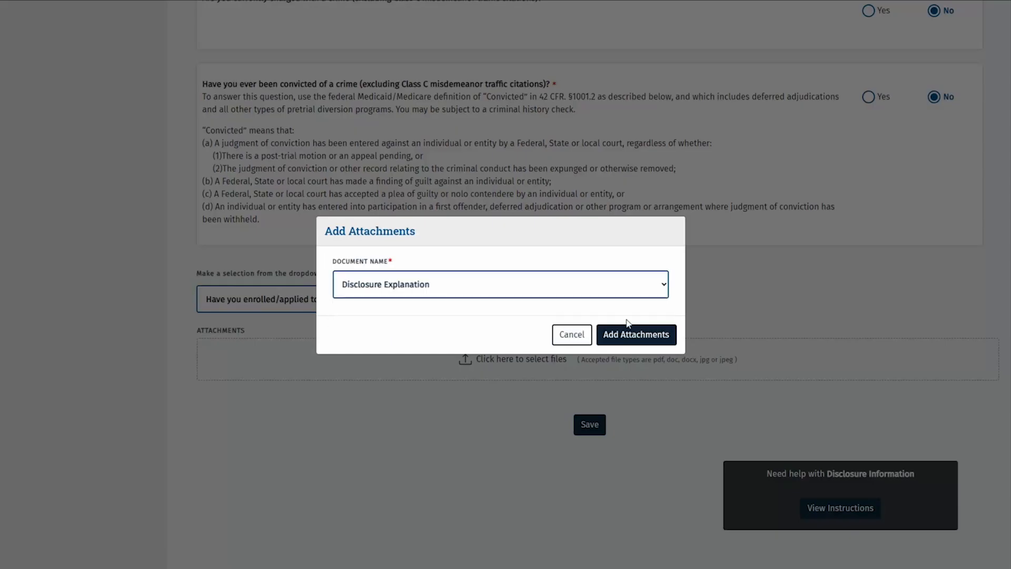
click(655, 334)
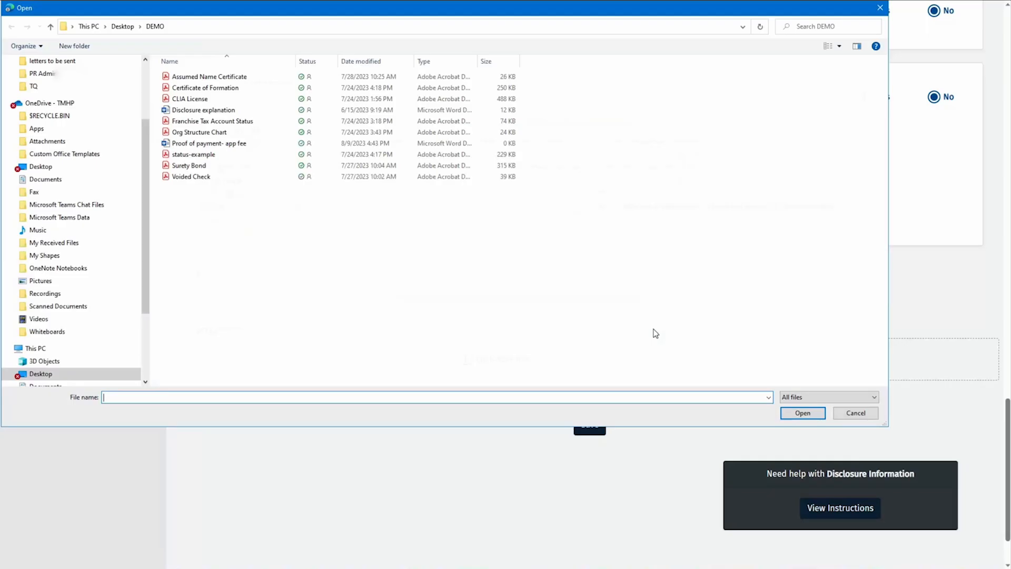
click(247, 116)
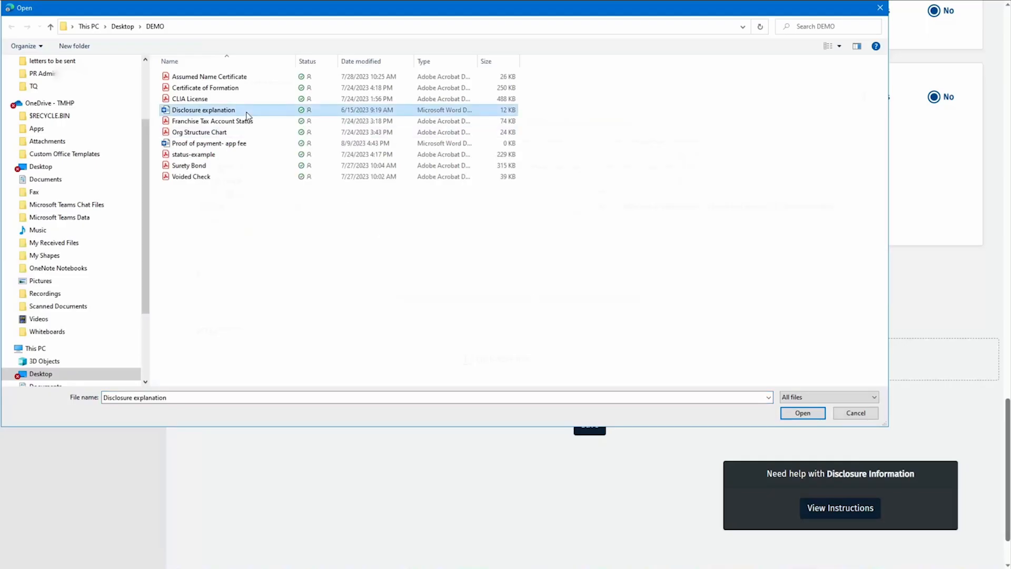
click(794, 416)
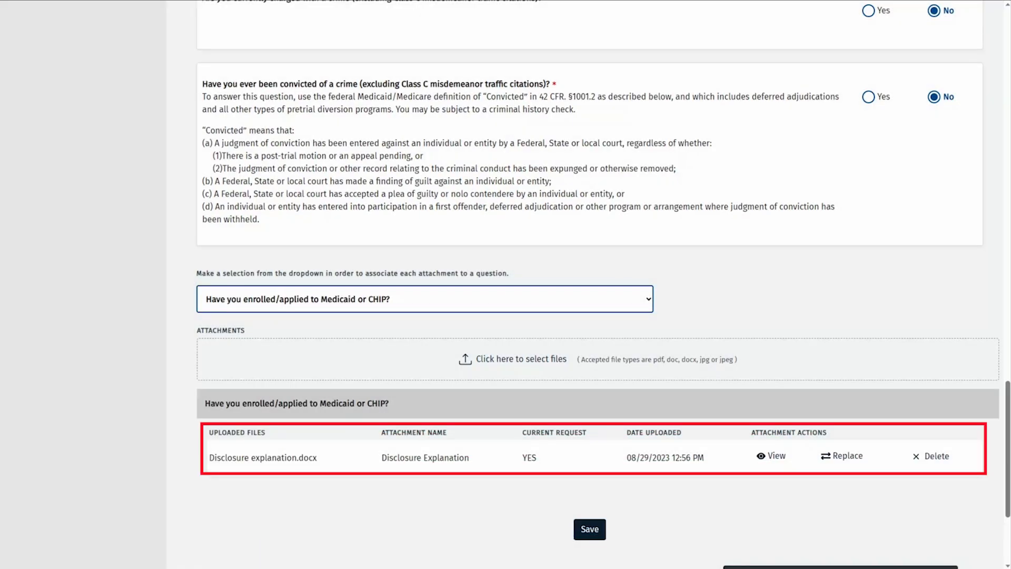
Save the Disclosures section and confirm the prompt
click(579, 535)
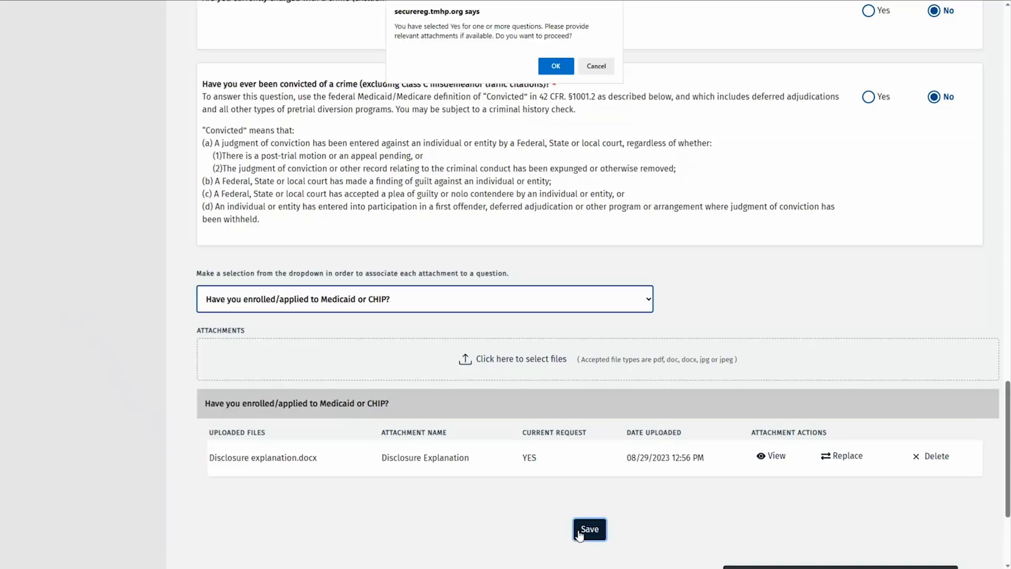
click(549, 74)
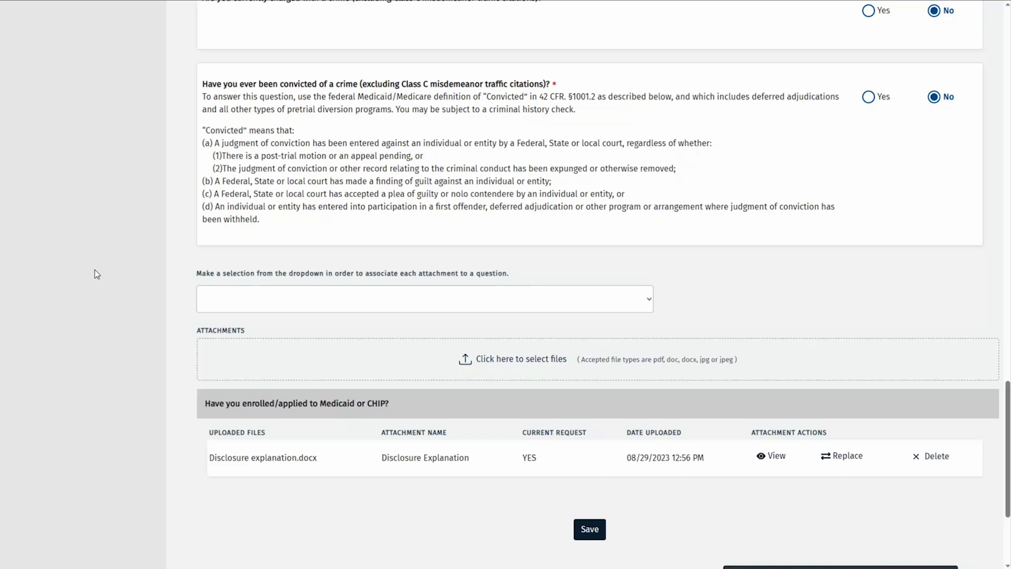
scroll(94, 265, up, 15)
scroll(95, 265, up, 10)
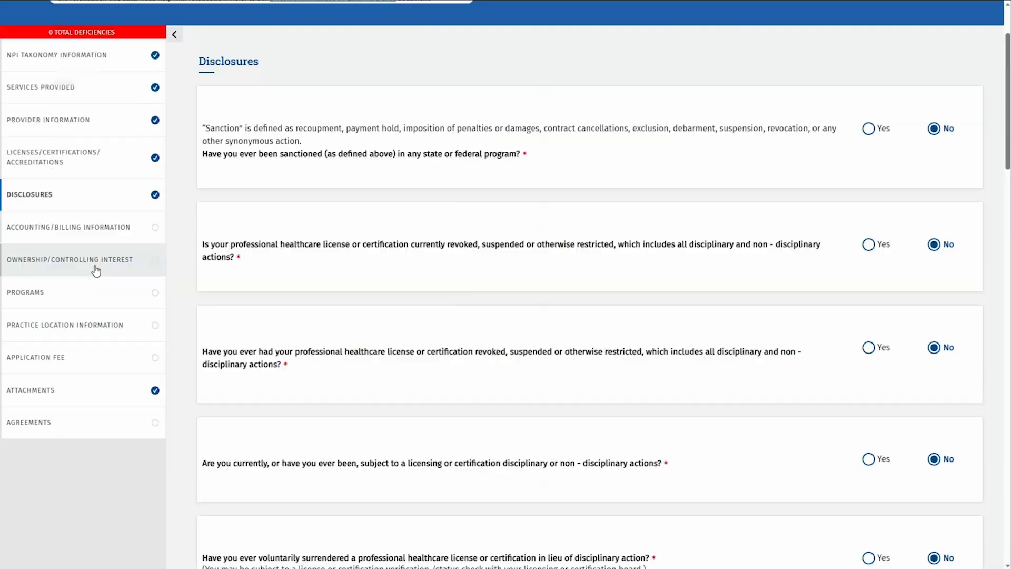
Open the existing billing record from the Accounting/Billing Information list for editing
click(123, 209)
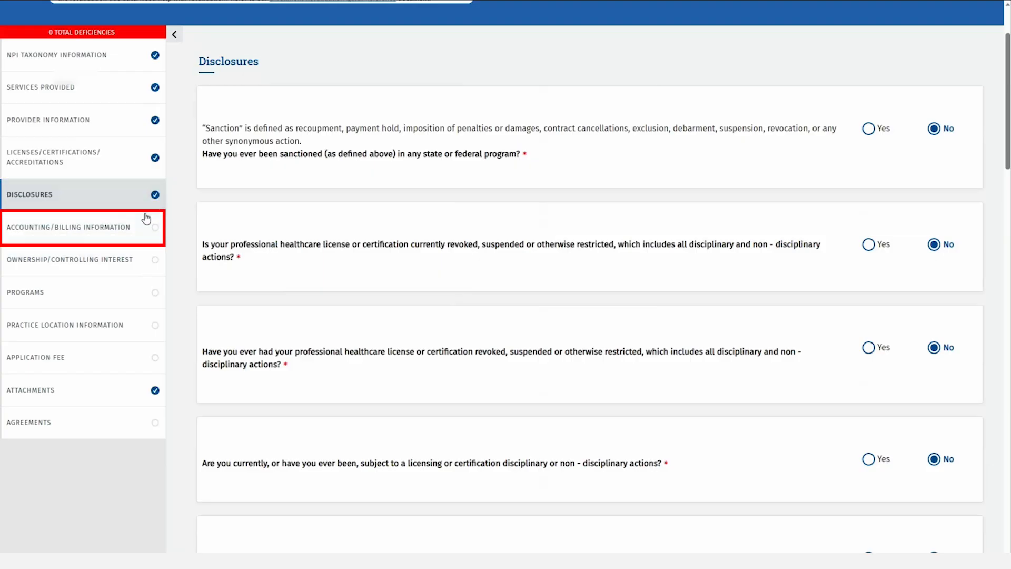
click(146, 219)
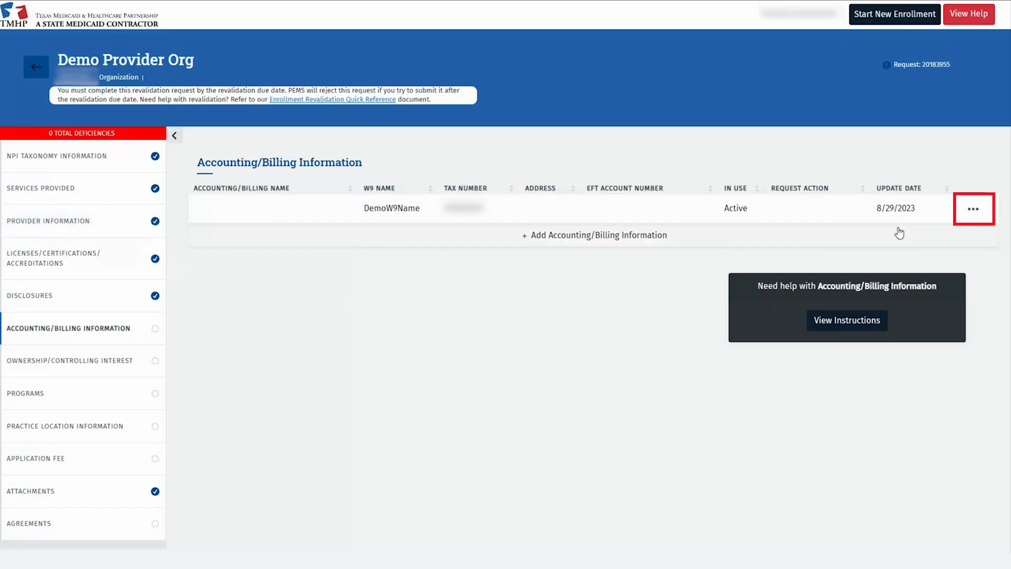
click(978, 211)
click(967, 232)
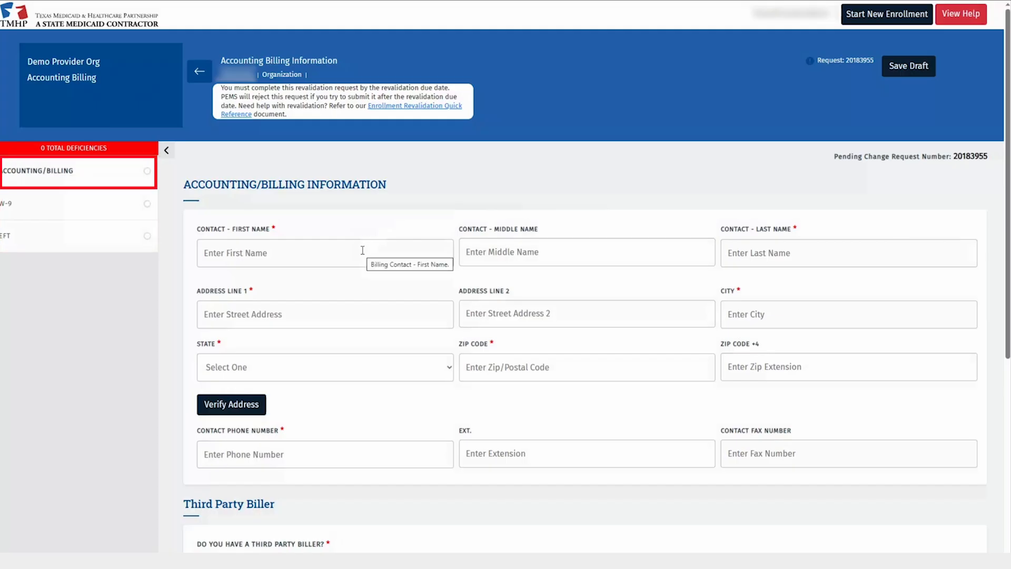
Enter the billing contact's name and Austin, TX street address, then verify the address
click(362, 250)
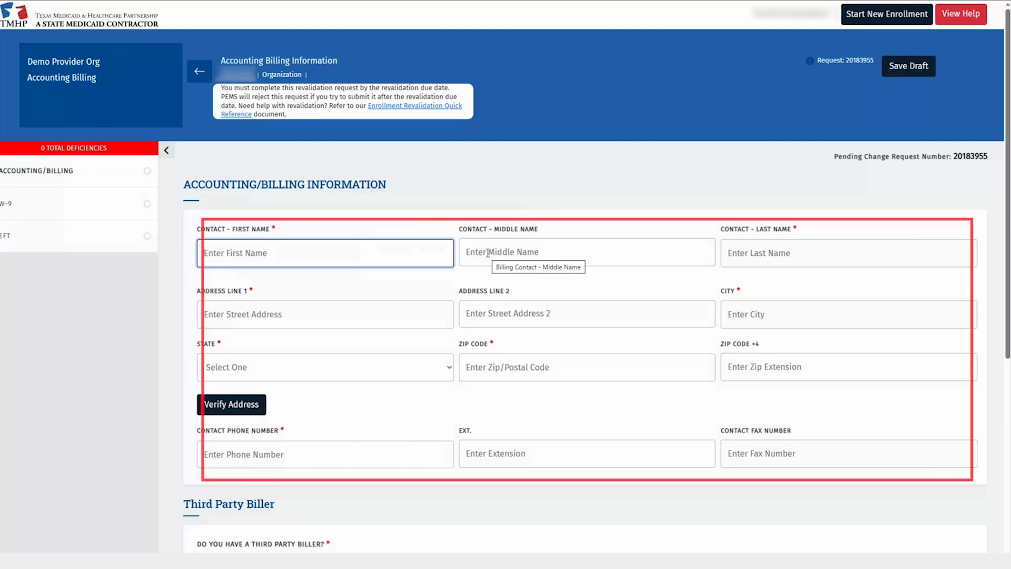
text(Demo)
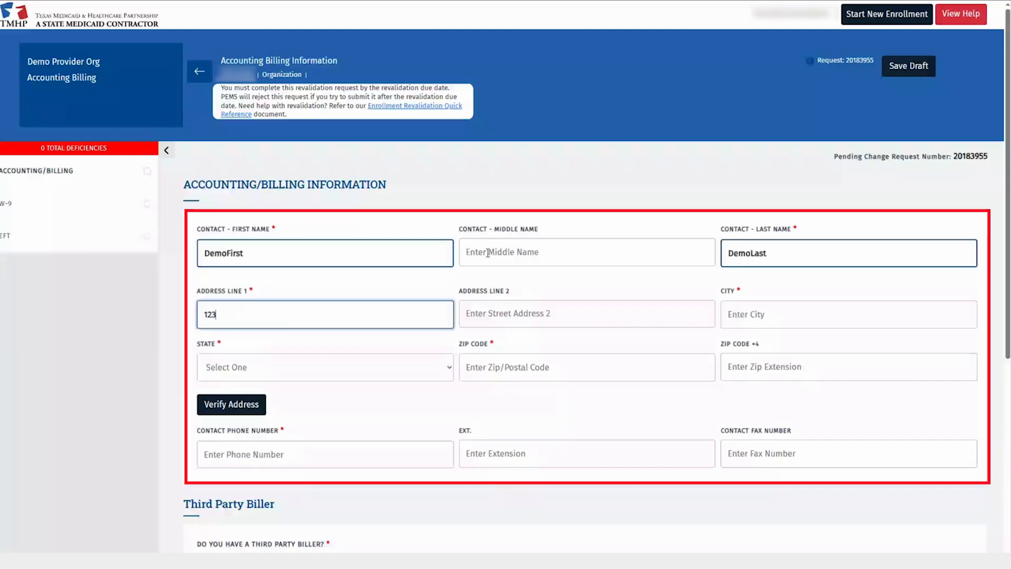
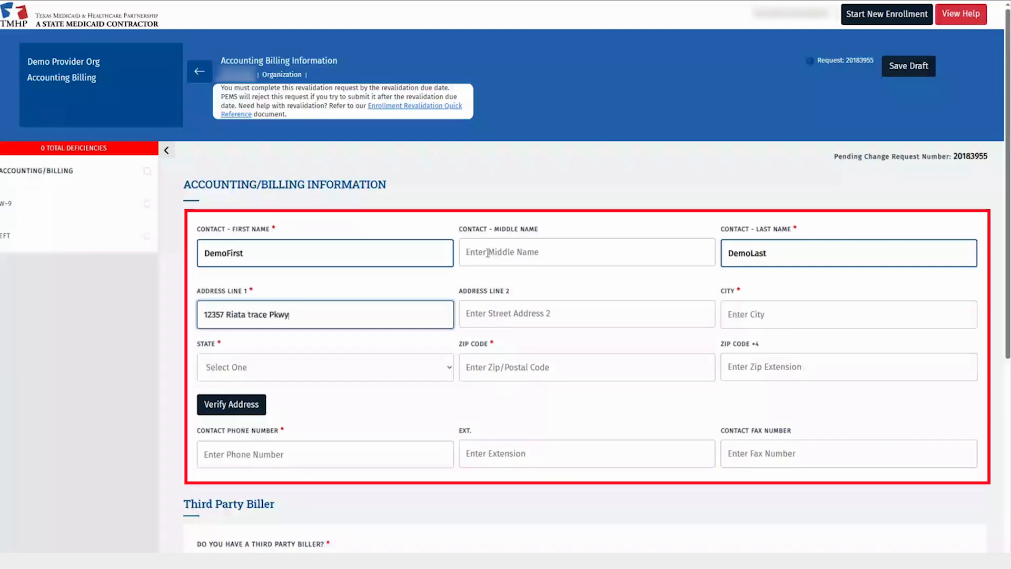
key(Tab)
key(Tab)
text(austin)
key(Tab)
text(tx)
key(Tab)
text(78726)
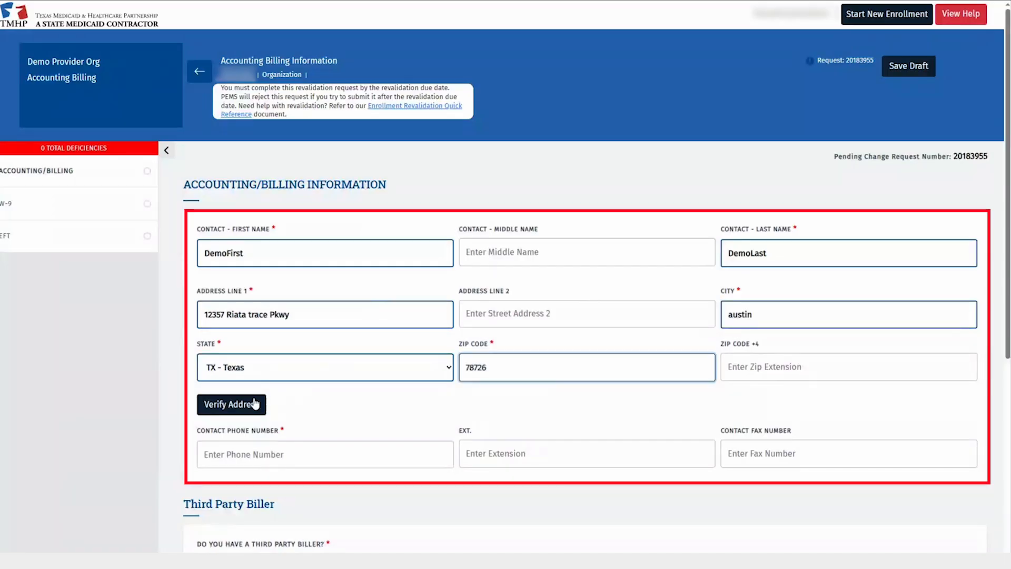
click(254, 406)
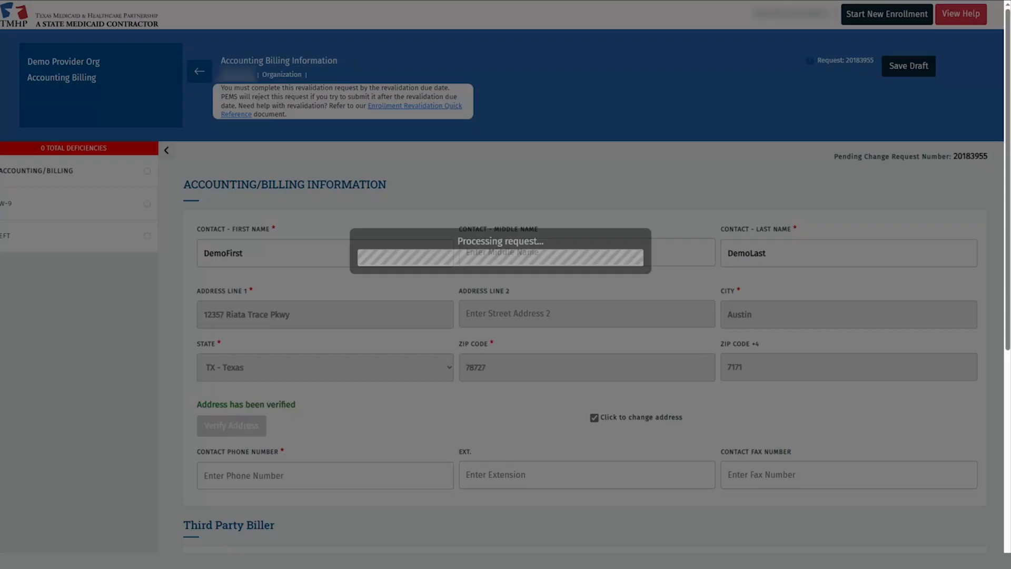
Add the contact's phone number, answer No to third-party biller, and save
scroll(361, 355, down, 2)
click(278, 380)
text(512)
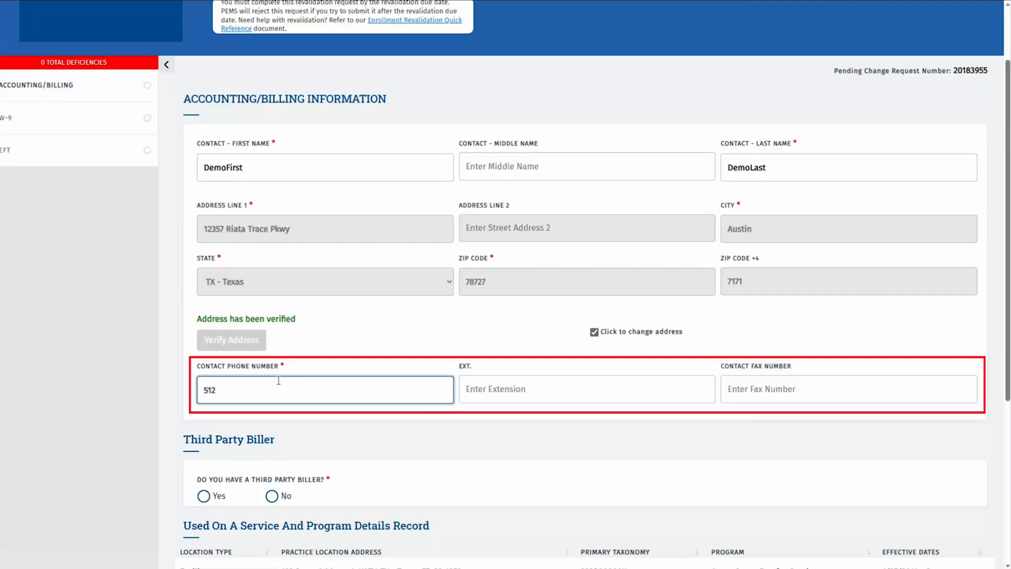
text(5551234)
scroll(282, 384, down, 4)
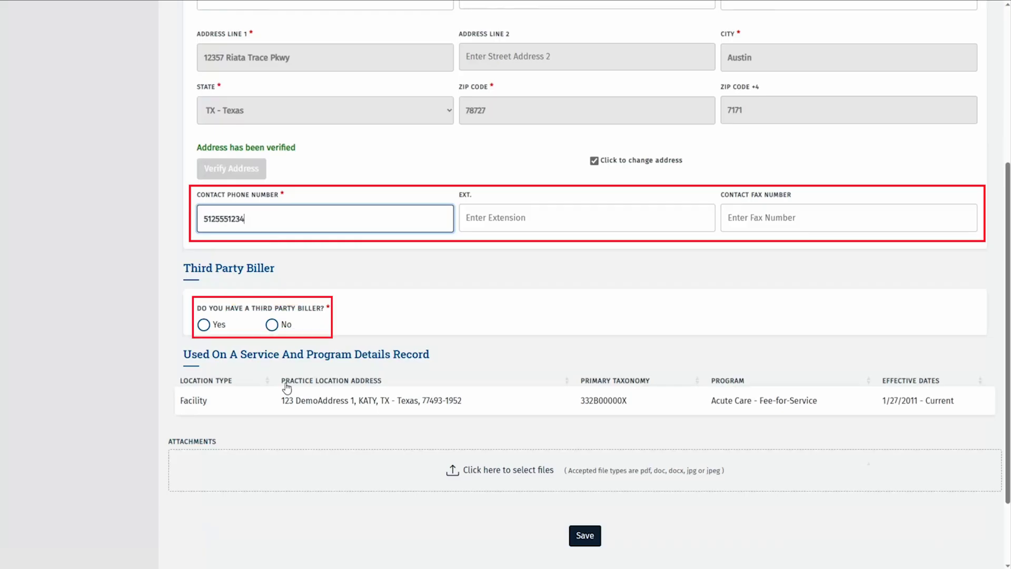
scroll(287, 387, down, 2)
click(204, 240)
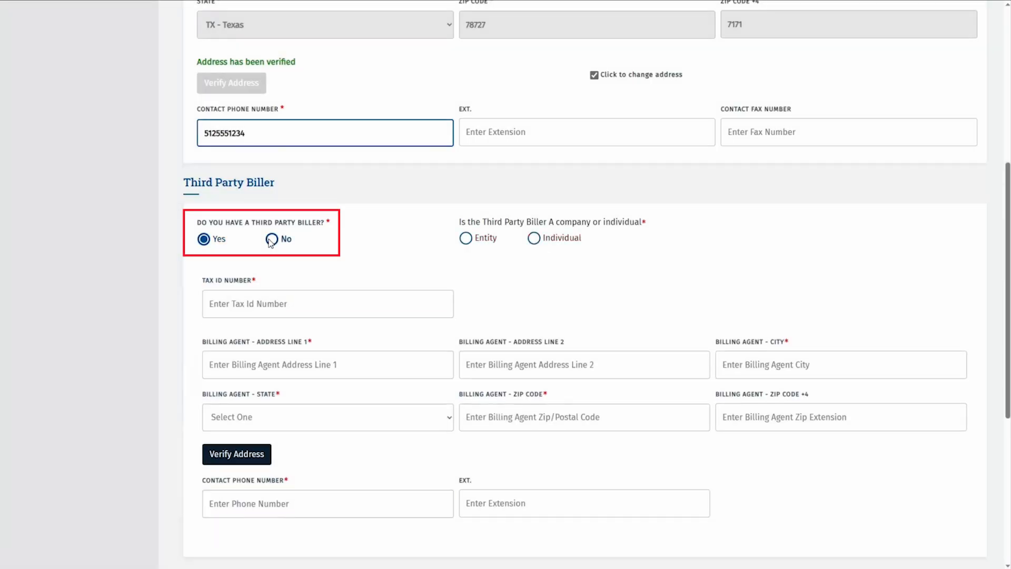
click(271, 240)
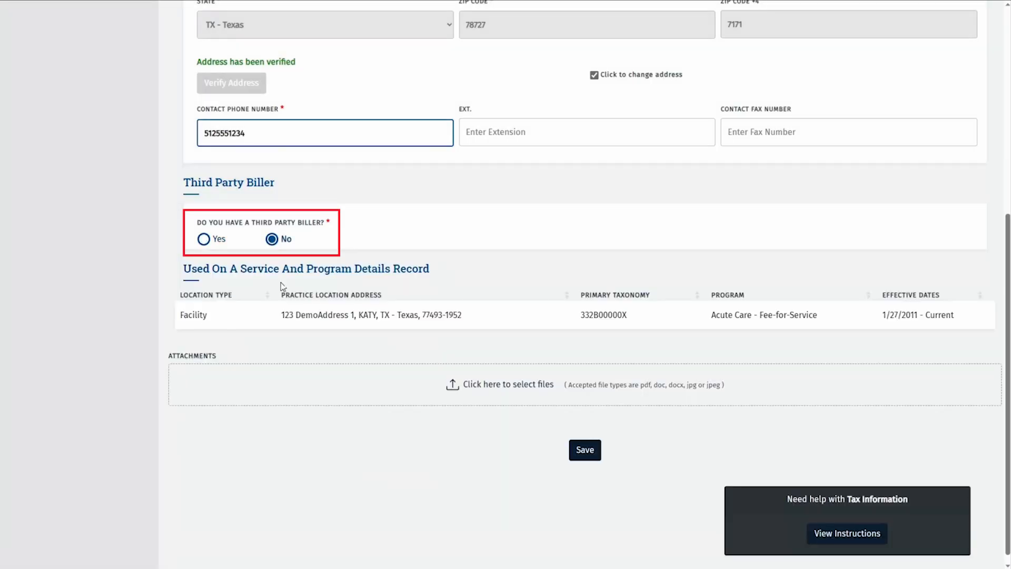
click(586, 449)
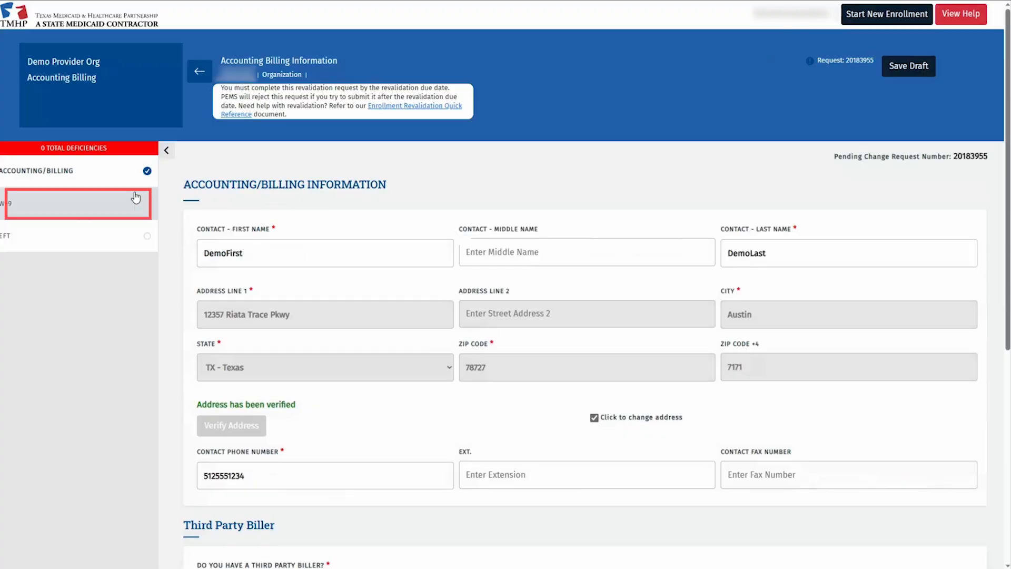
Open the W-9 section and review its prefilled entries down to Part II Certification
click(135, 197)
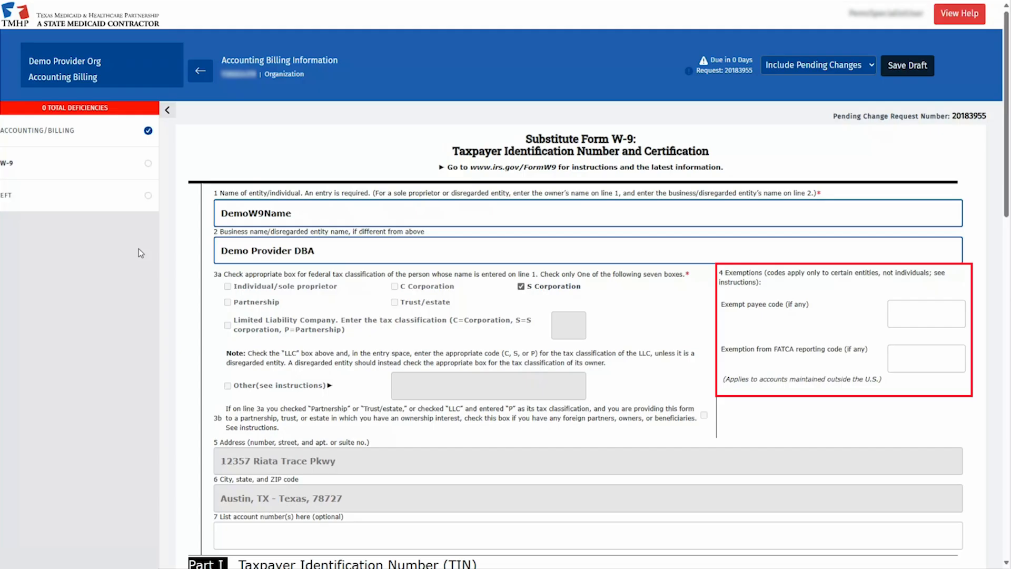
scroll(141, 253, down, 2)
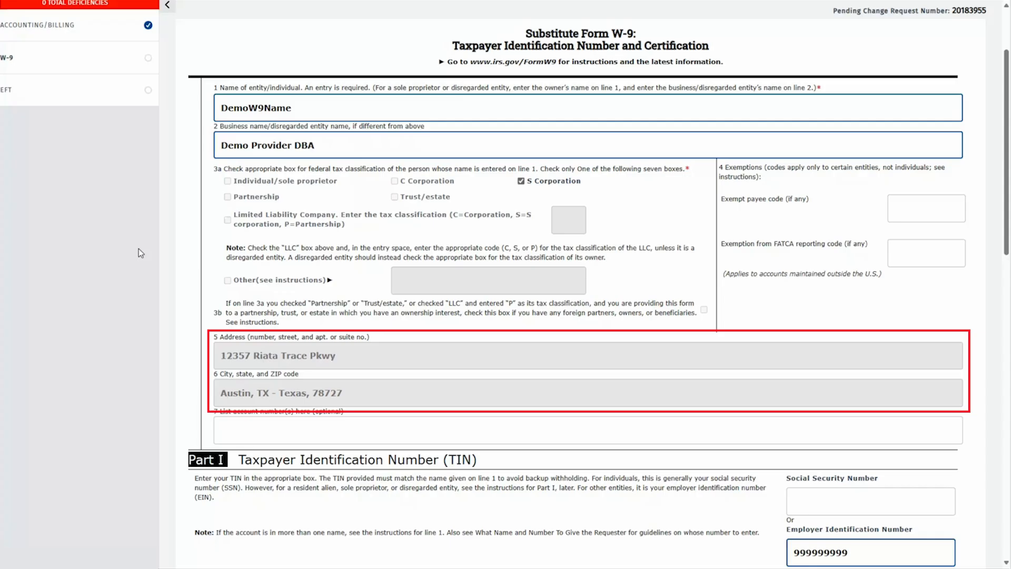
scroll(140, 254, down, 2)
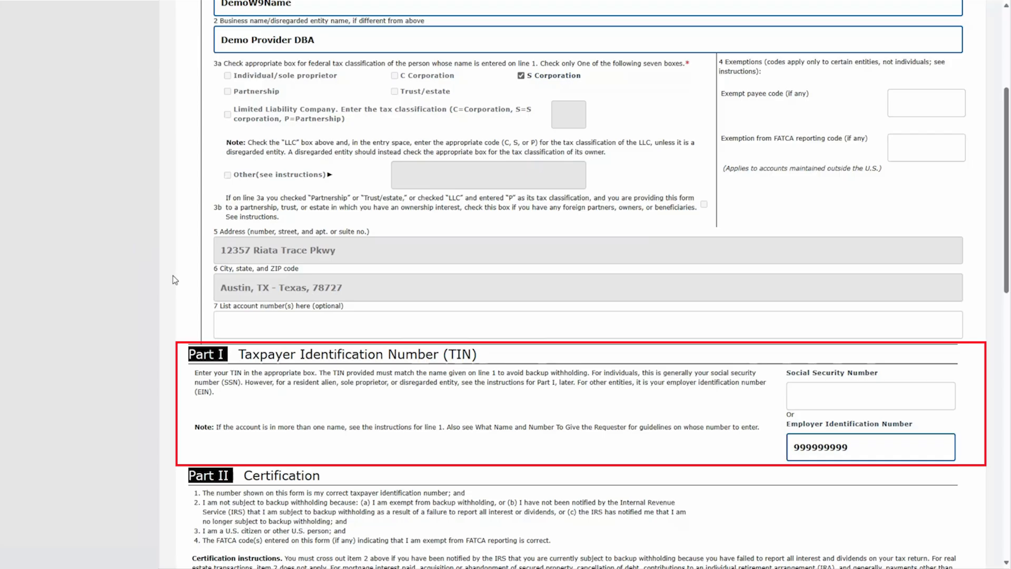
scroll(174, 280, down, 3)
scroll(59, 244, down, 3)
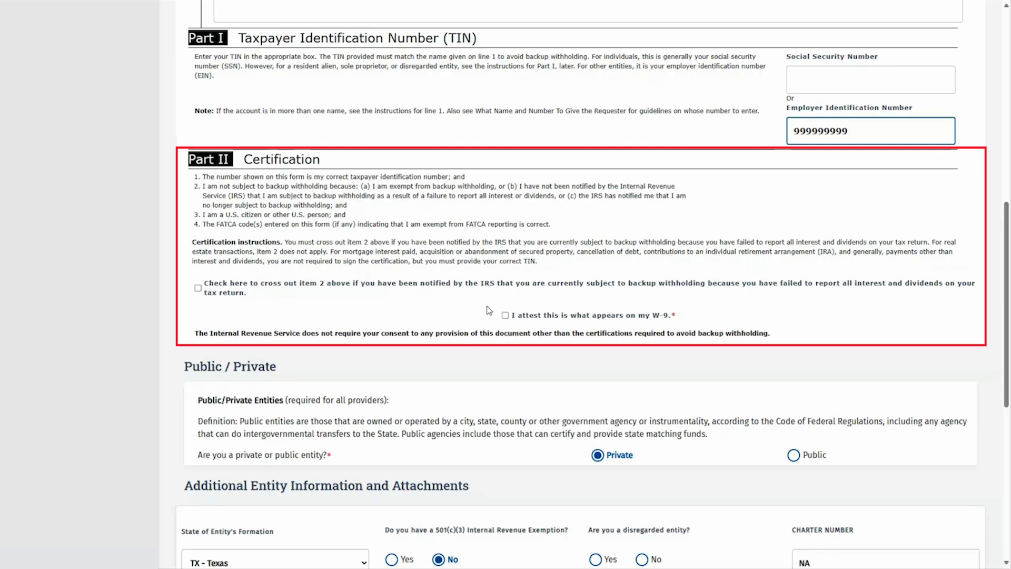
Check 'I attest this is what appears on my W-9' and select No for disregarded entity
click(505, 316)
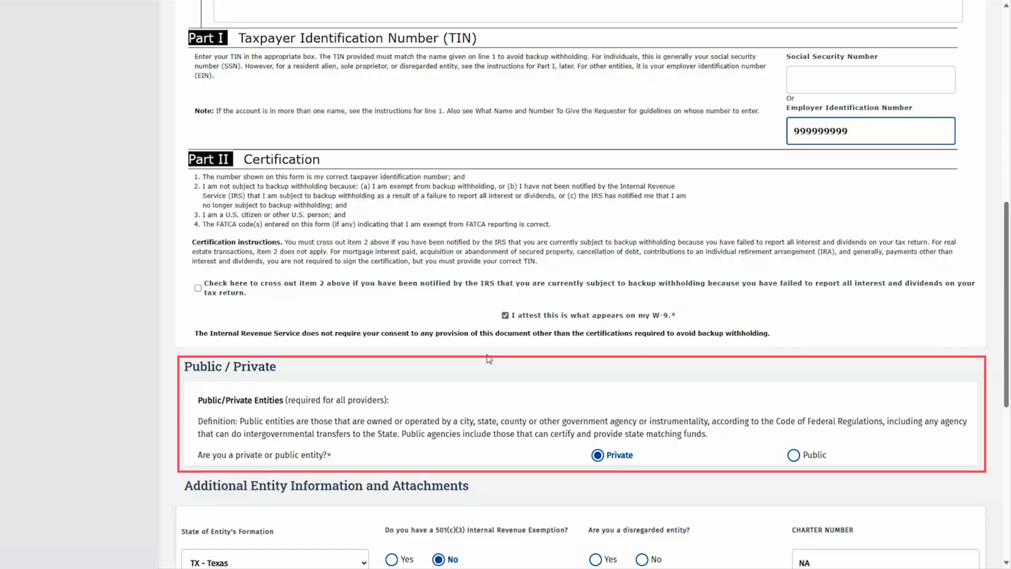
scroll(684, 290, down, 7)
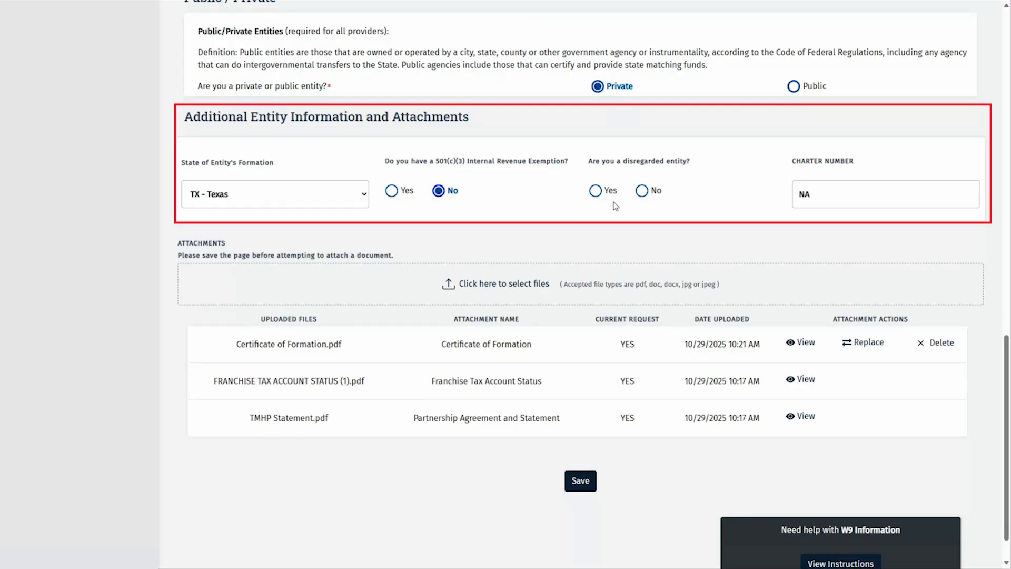
click(642, 193)
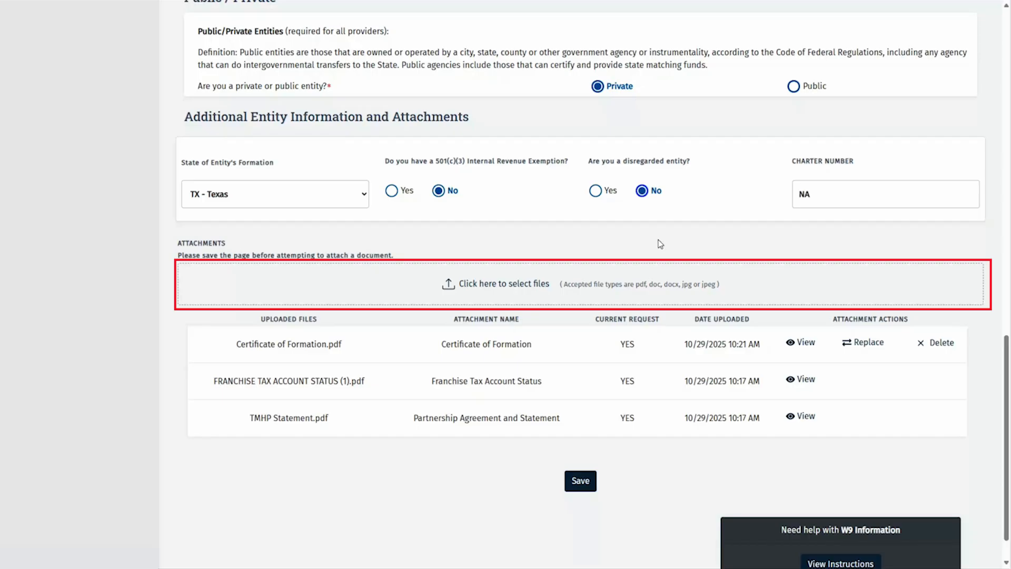
Upload Assumed Name Certificate.pdf as an Assumed Name Certificate attachment and save the W-9
click(489, 288)
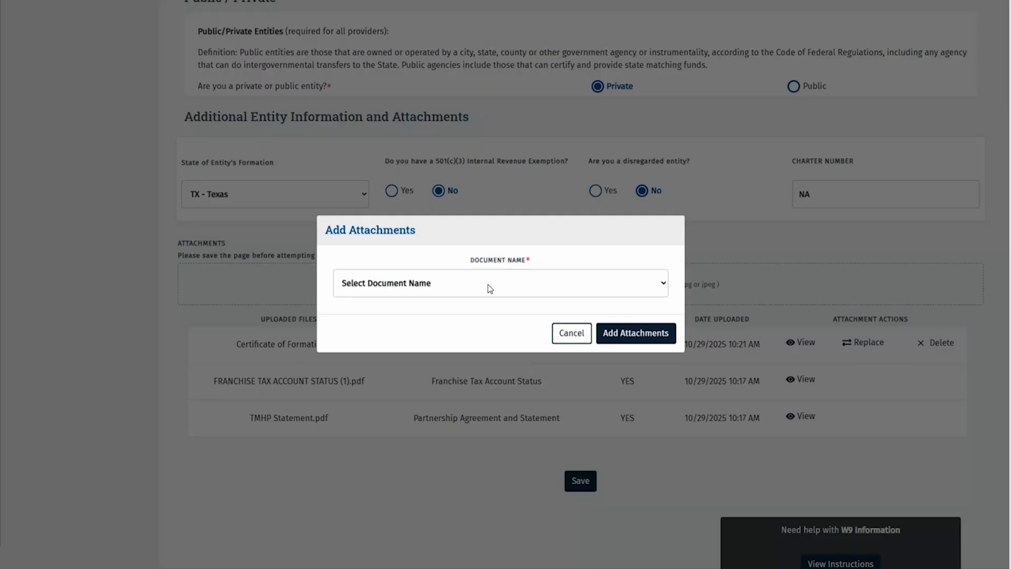
click(490, 288)
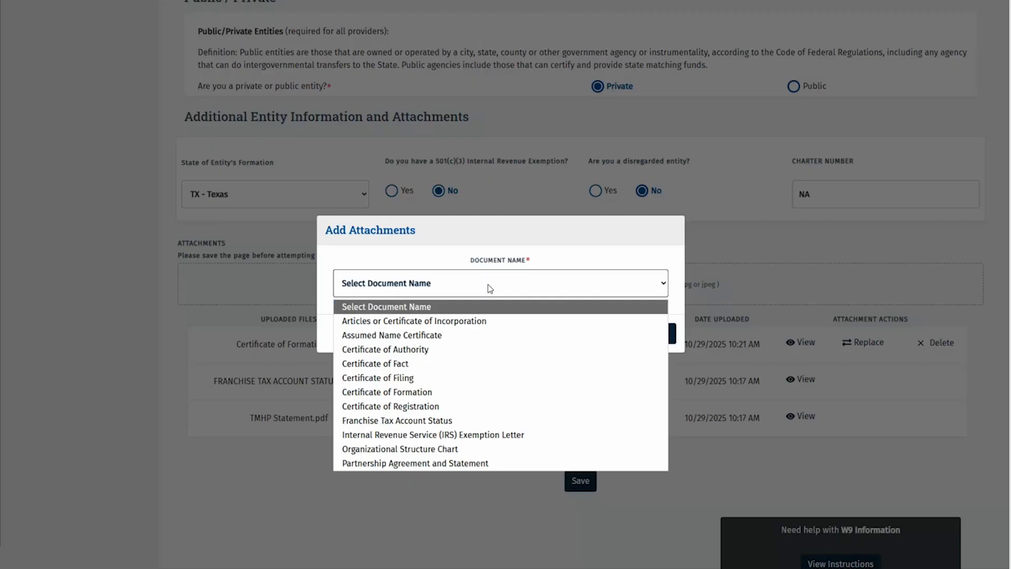
click(534, 335)
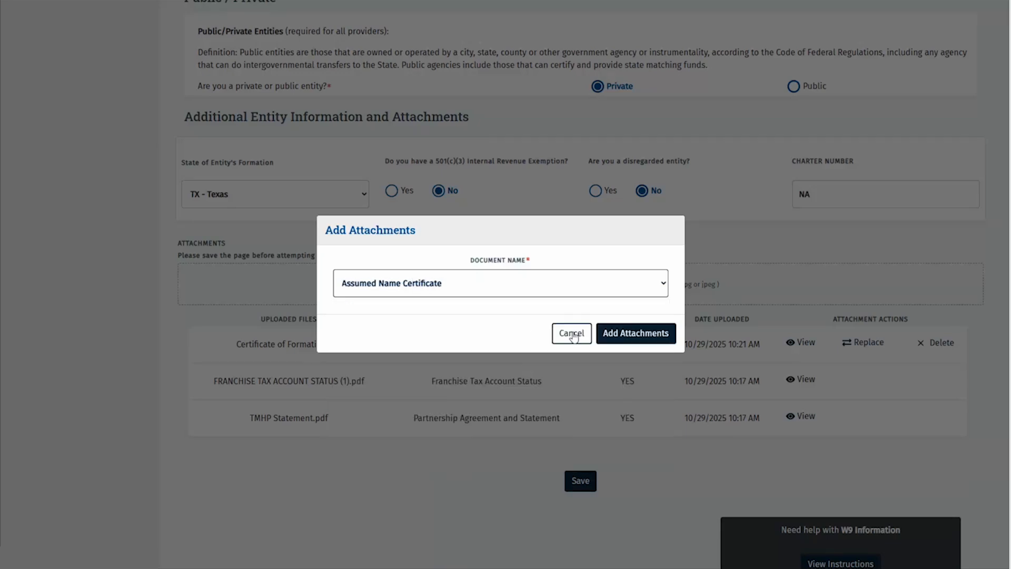
click(614, 334)
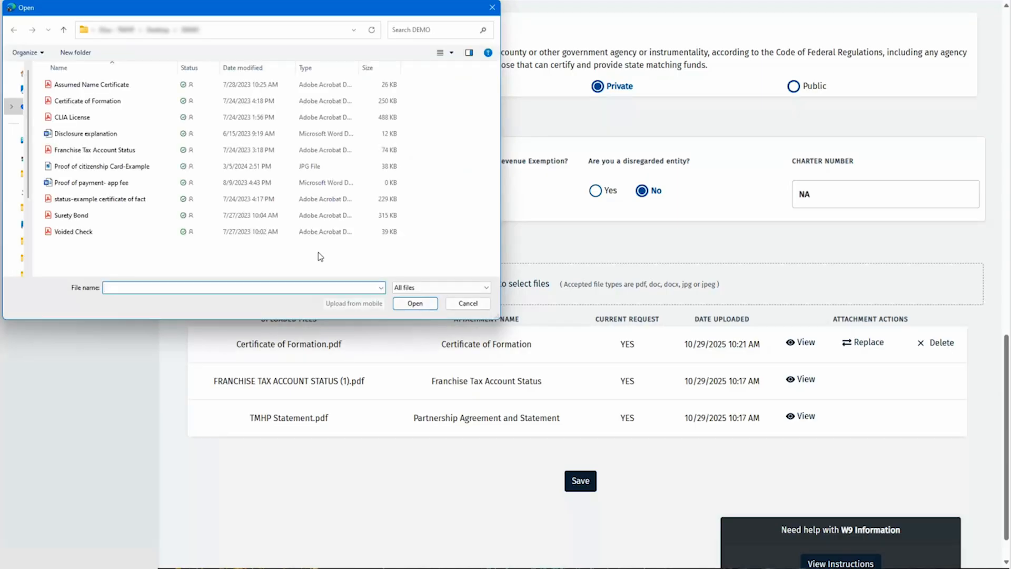
click(136, 91)
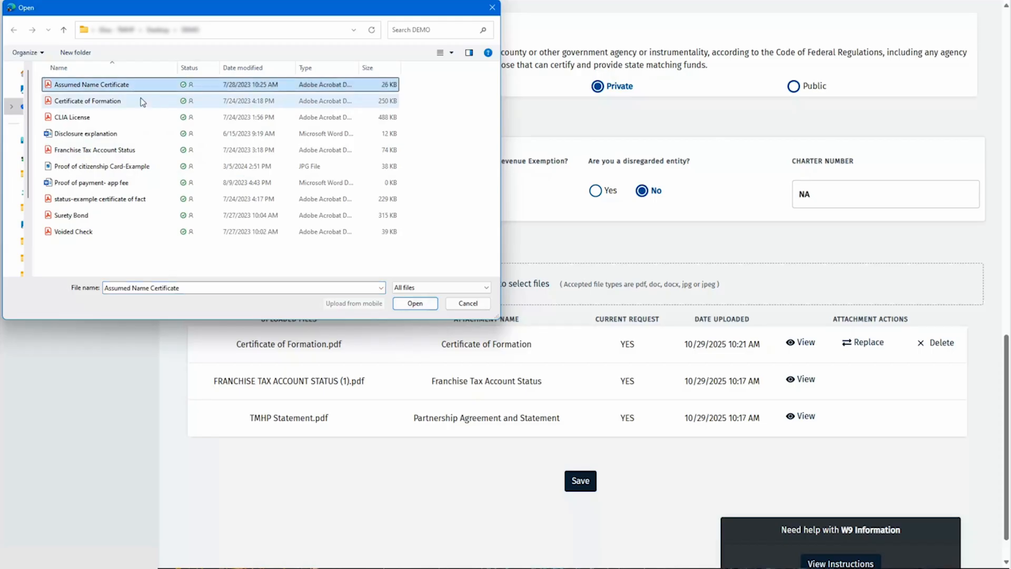
click(411, 306)
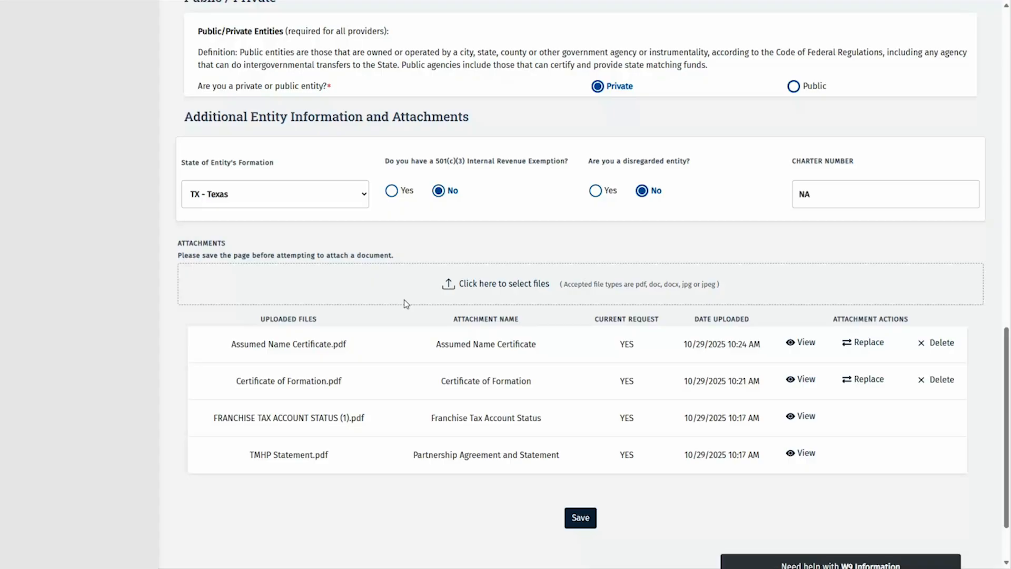
click(575, 519)
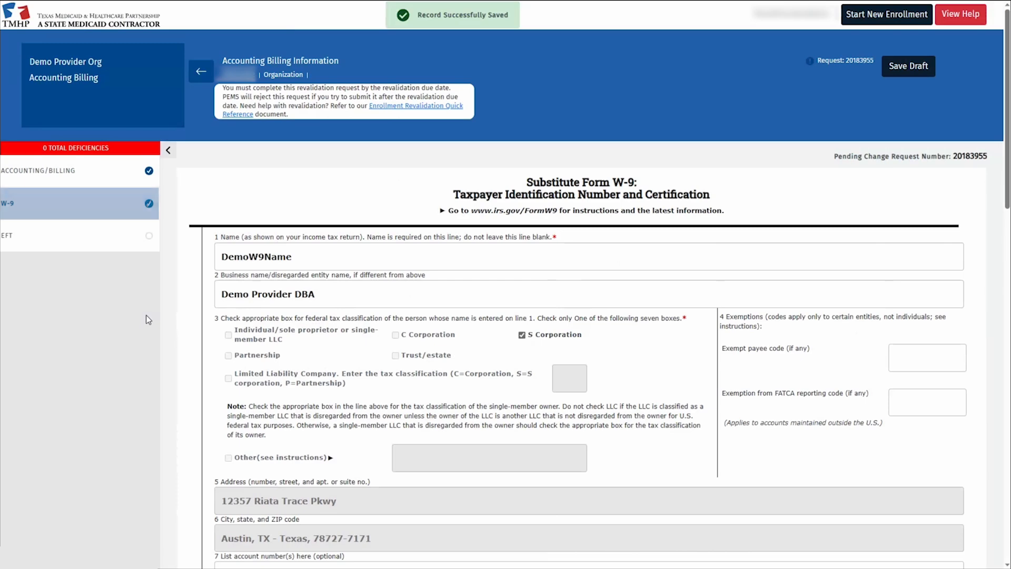
Go to the EFT section of the billing record
click(108, 240)
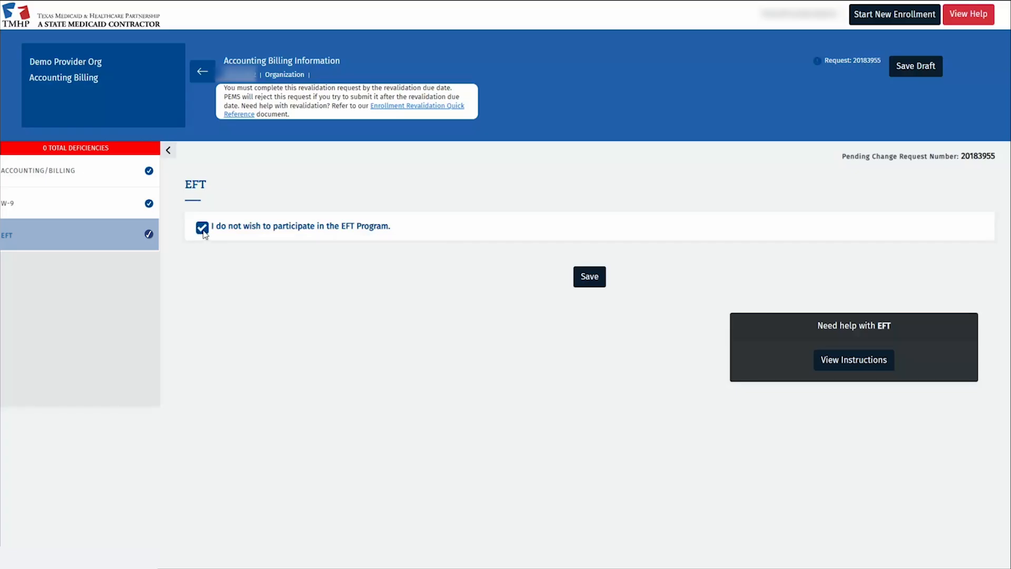
Opt into the EFT Program and enter the provider contact's name, e-mail and phone number
click(203, 230)
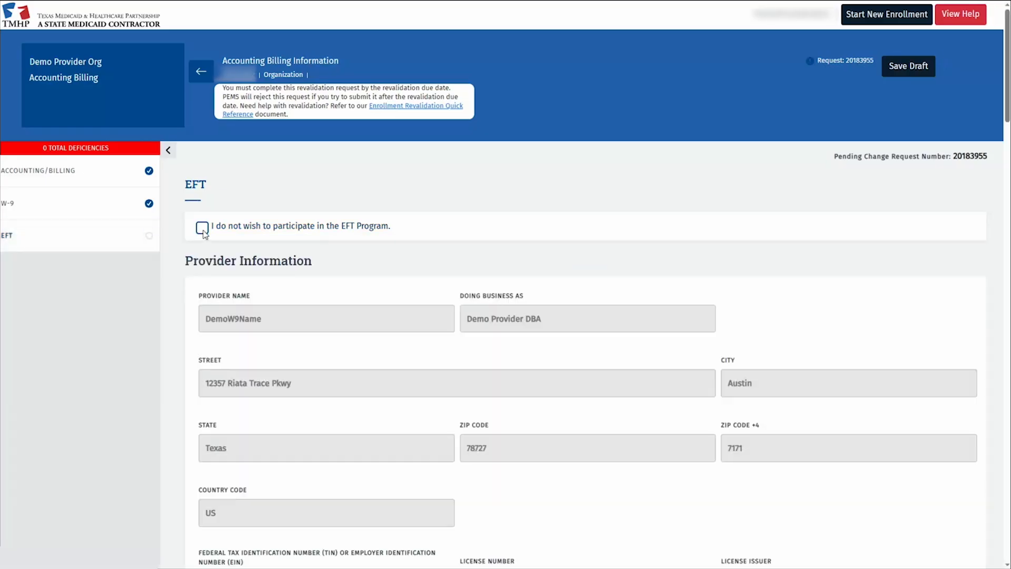
scroll(308, 321, down, 10)
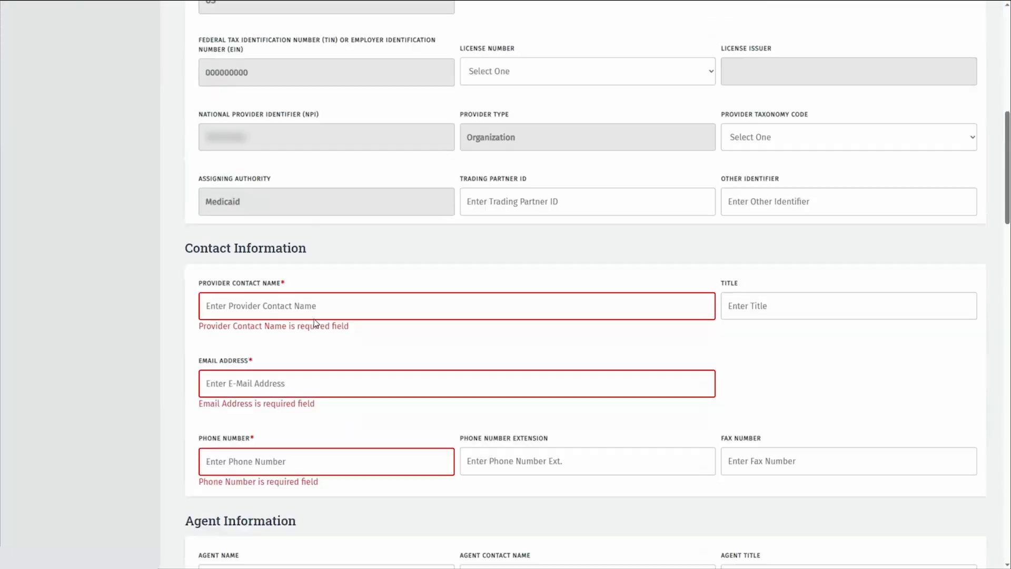
click(400, 313)
text(Demo First )
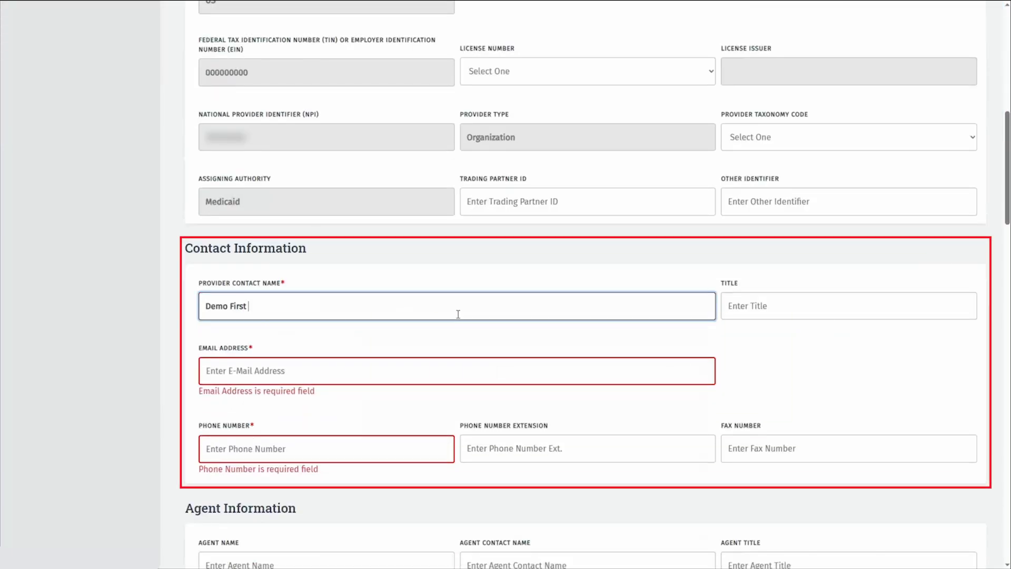
text(Demo Last)
key(Tab)
key(Tab)
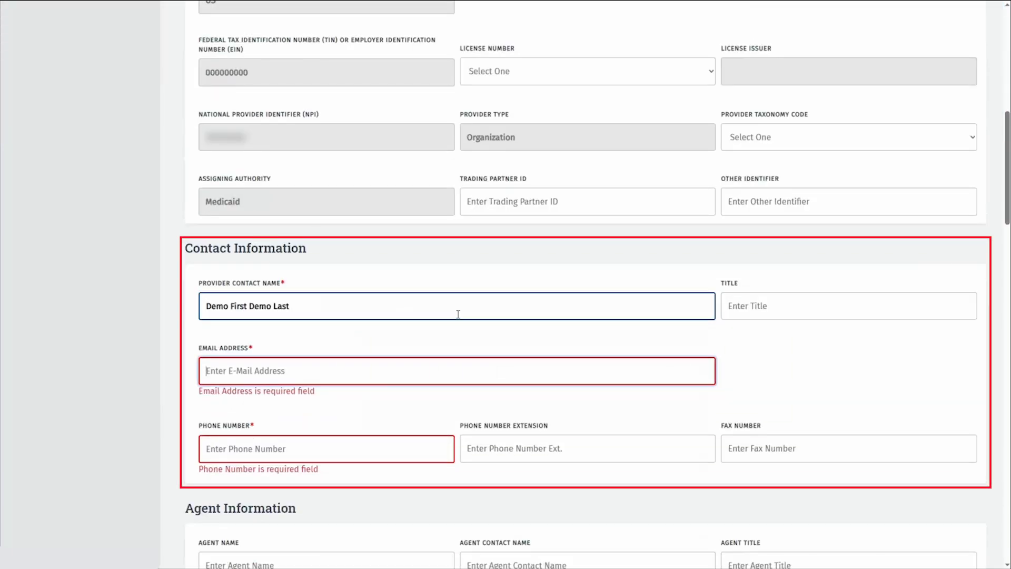
text(email@demo.com)
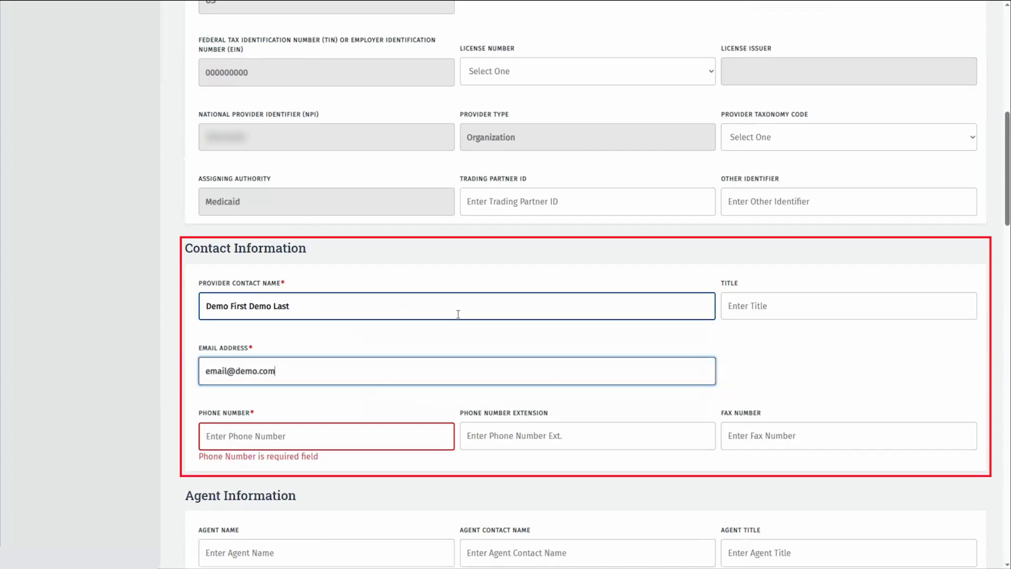
key(Tab)
text(5125551234)
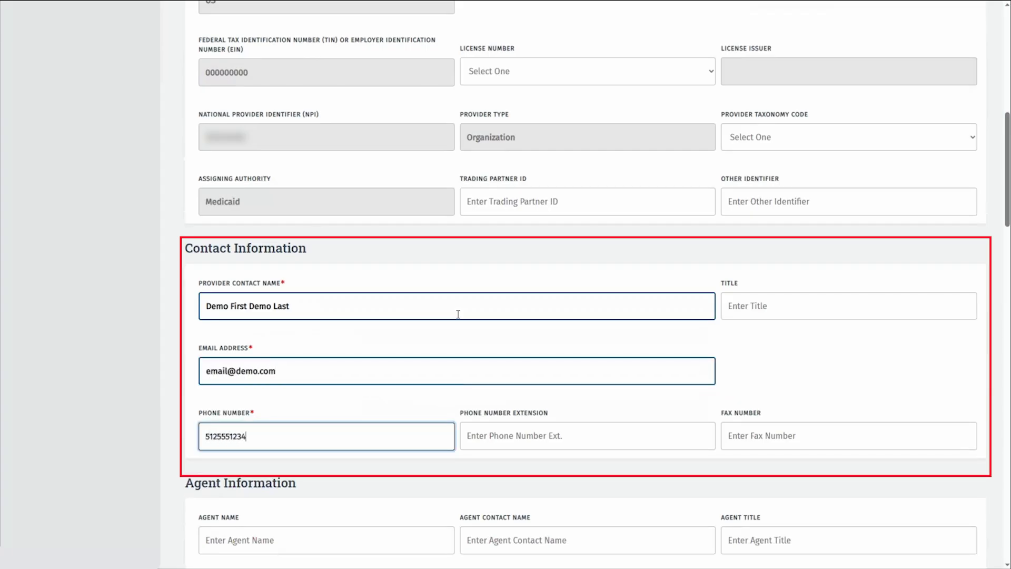
Fill in the agent's e-mail address
scroll(458, 314, down, 5)
click(525, 470)
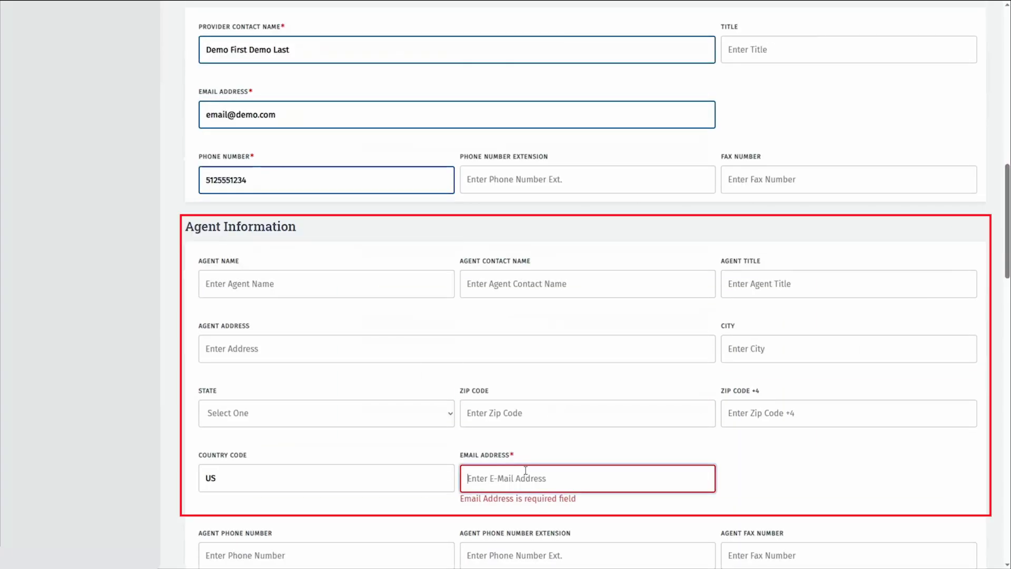
text(email@)
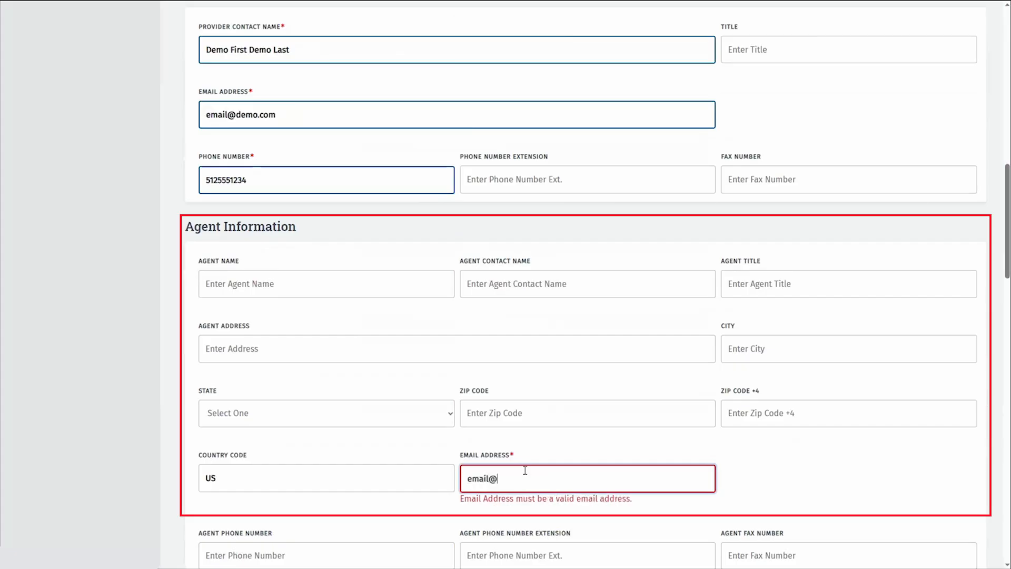
text(demo.com)
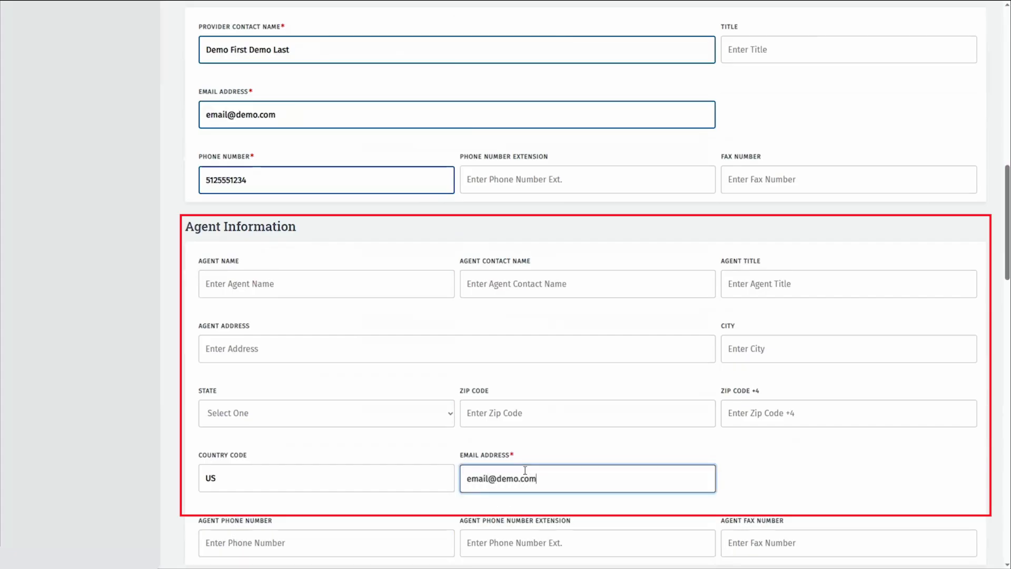
scroll(590, 454, down, 6)
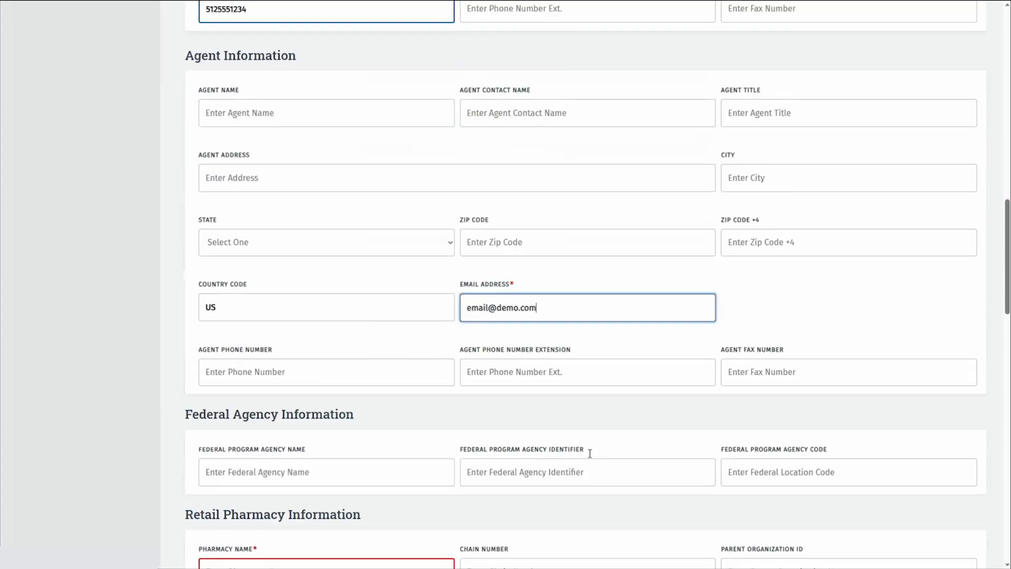
scroll(590, 454, down, 5)
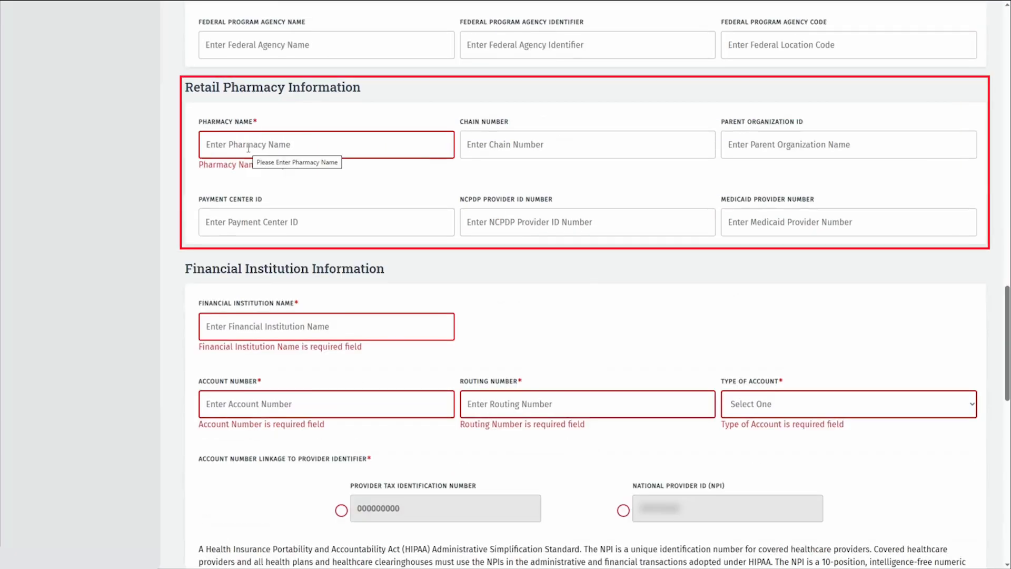
Set Pharmacy Name to NA, enter the bank name, account and routing numbers, choose Checking, and link to NPI
click(248, 148)
text(NA)
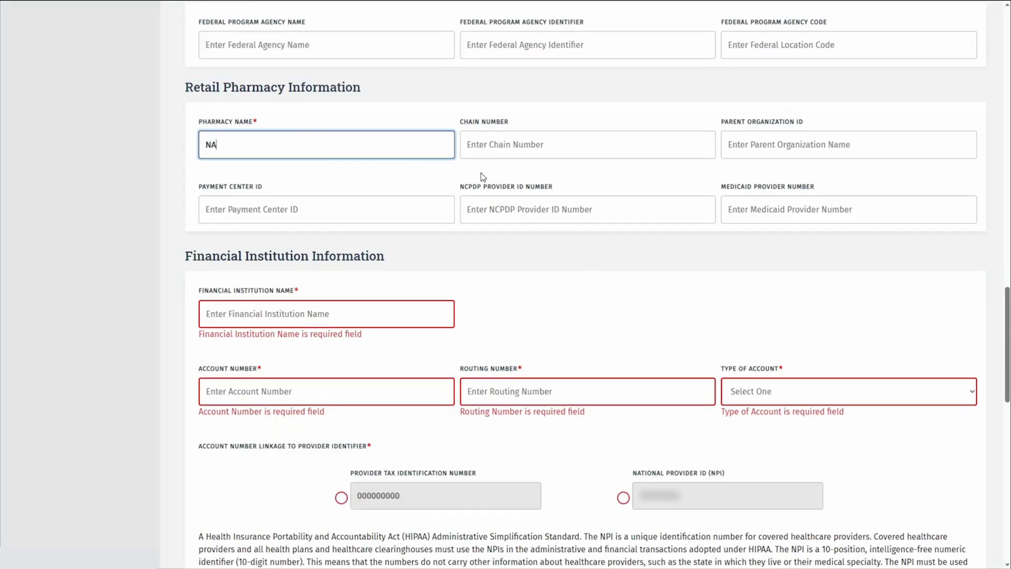
scroll(482, 173, down, 3)
click(318, 137)
text(Bank Name)
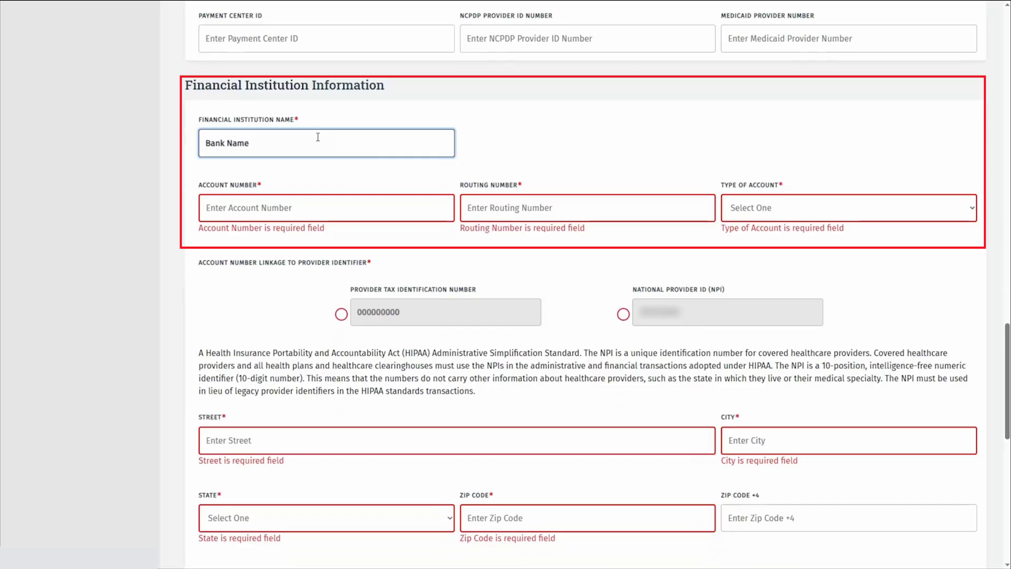
key(Tab)
text(1234567890)
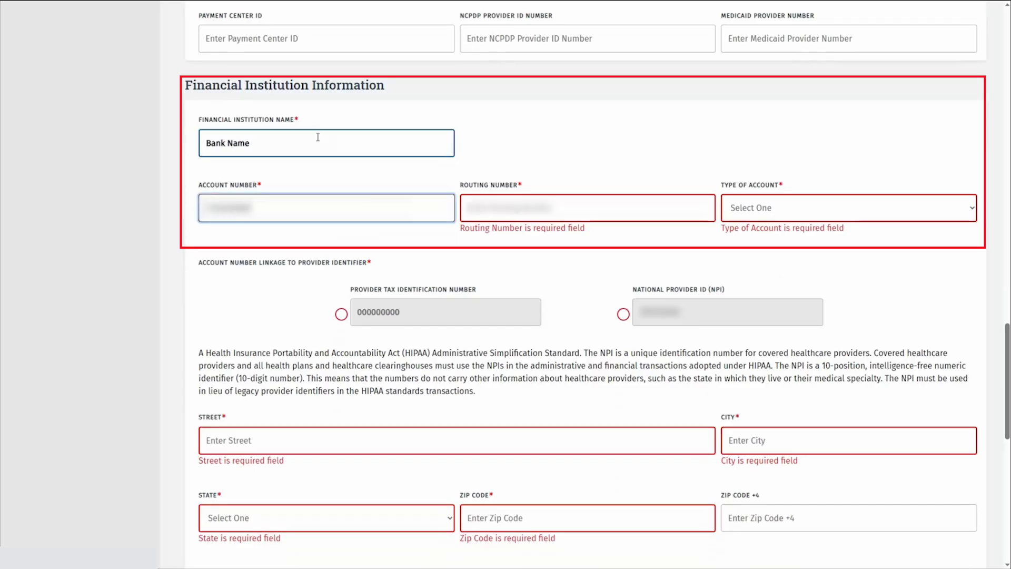
key(Tab)
text(12345678)
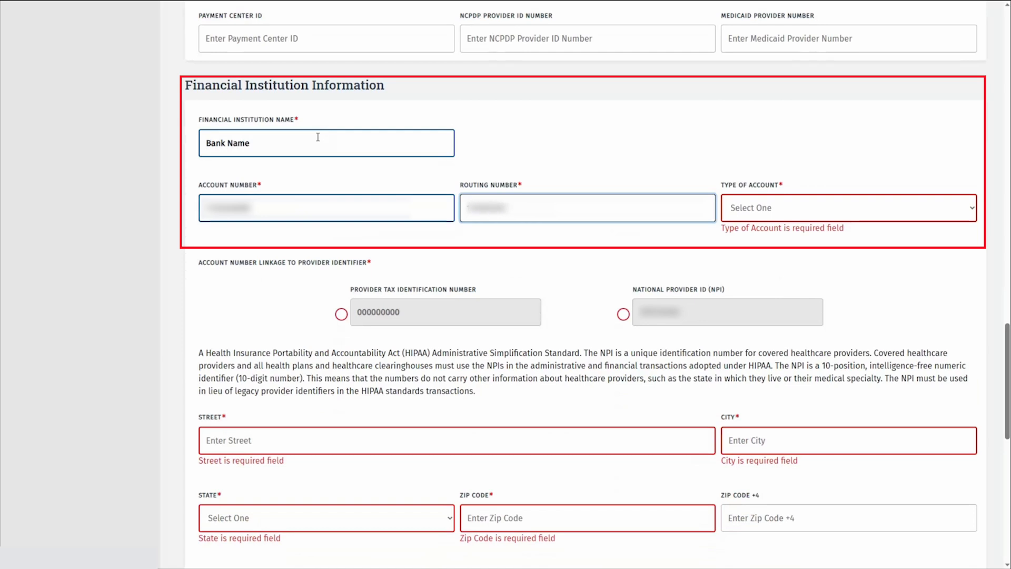
key(Tab)
key(Down)
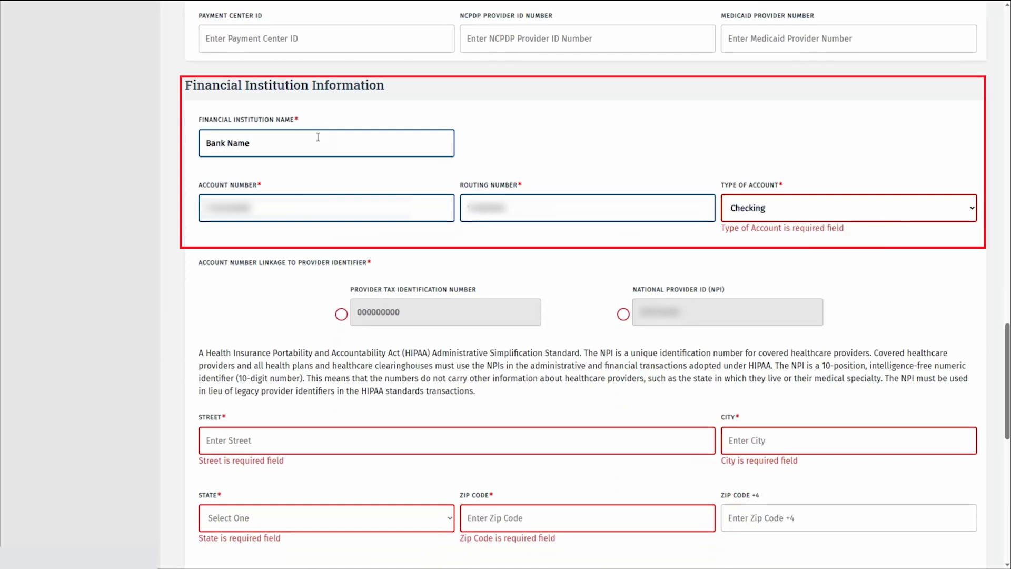
click(623, 302)
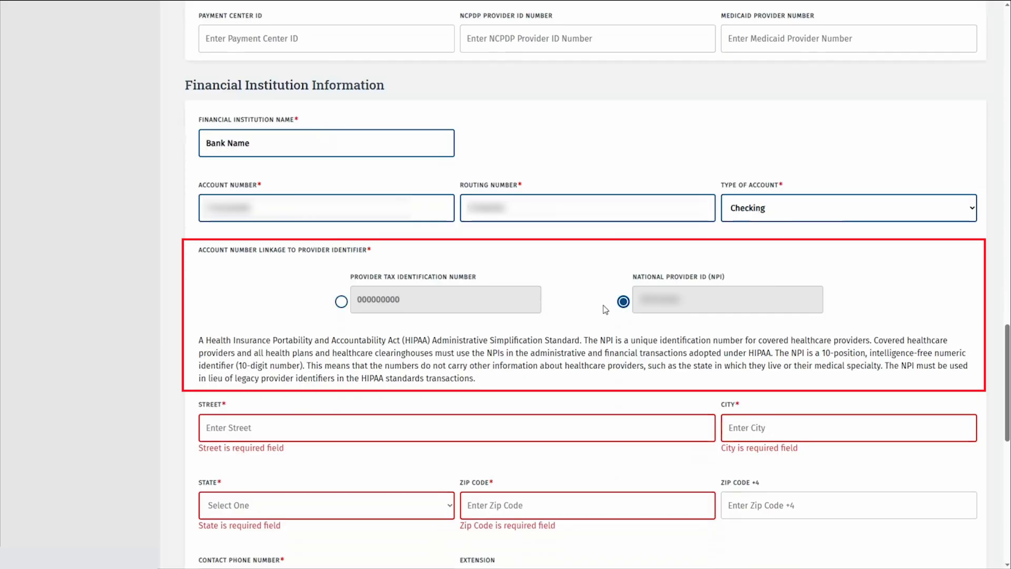
Enter the bank's street, Austin, TX - Texas city/state, zip code and contact phone number
scroll(499, 362, down, 2)
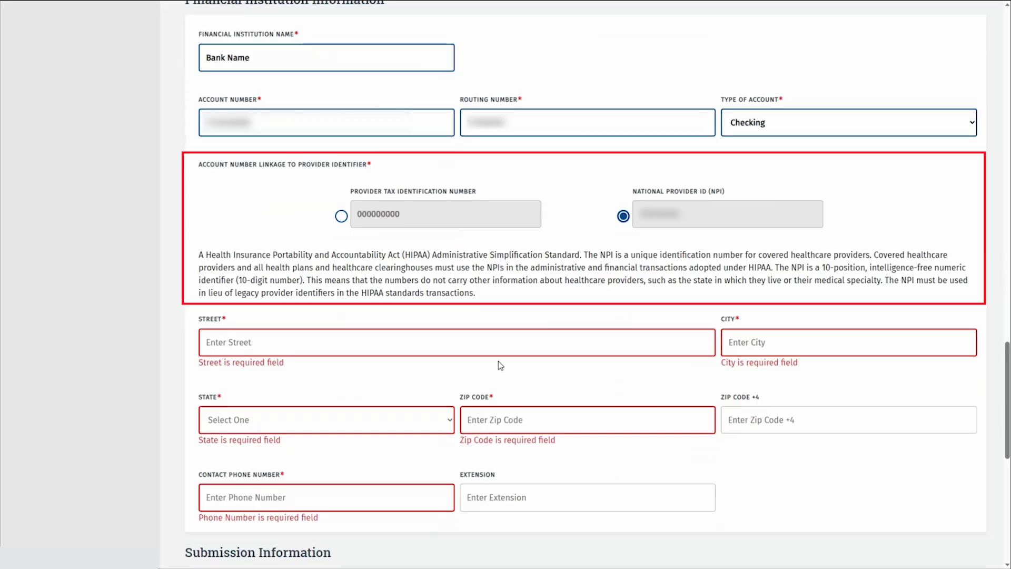
scroll(498, 364, down, 2)
click(254, 254)
text(Bank Address Street)
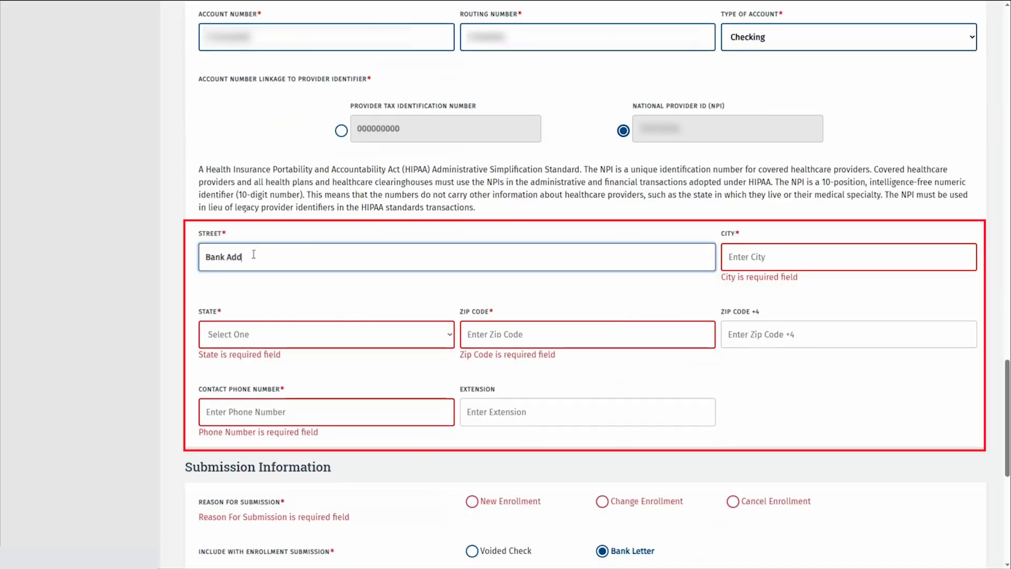
key(Tab)
text(Austin)
key(Tab)
key(t)
key(x)
key(Tab)
text(78726)
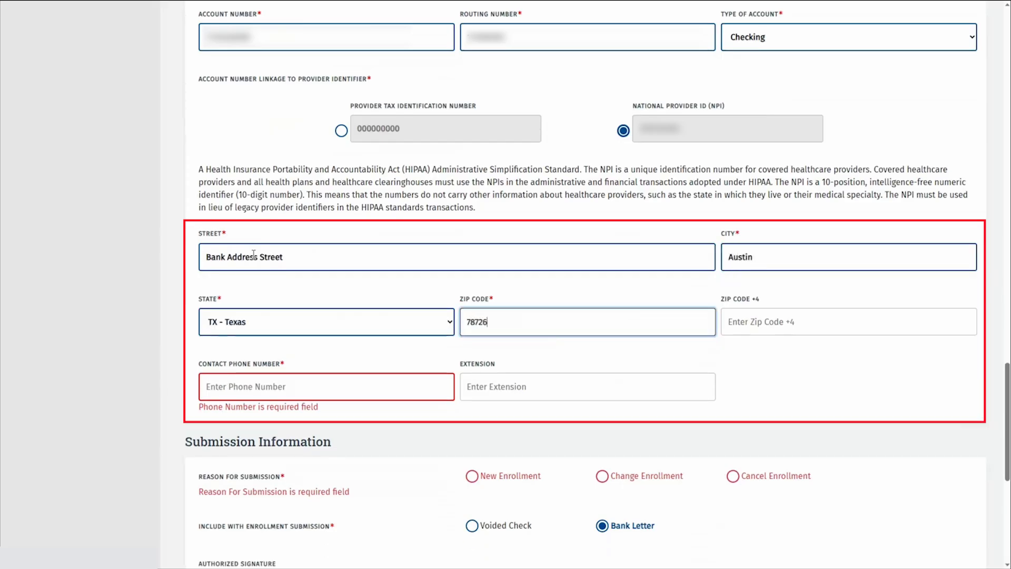
key(Tab)
key(Tab)
text(5125551234)
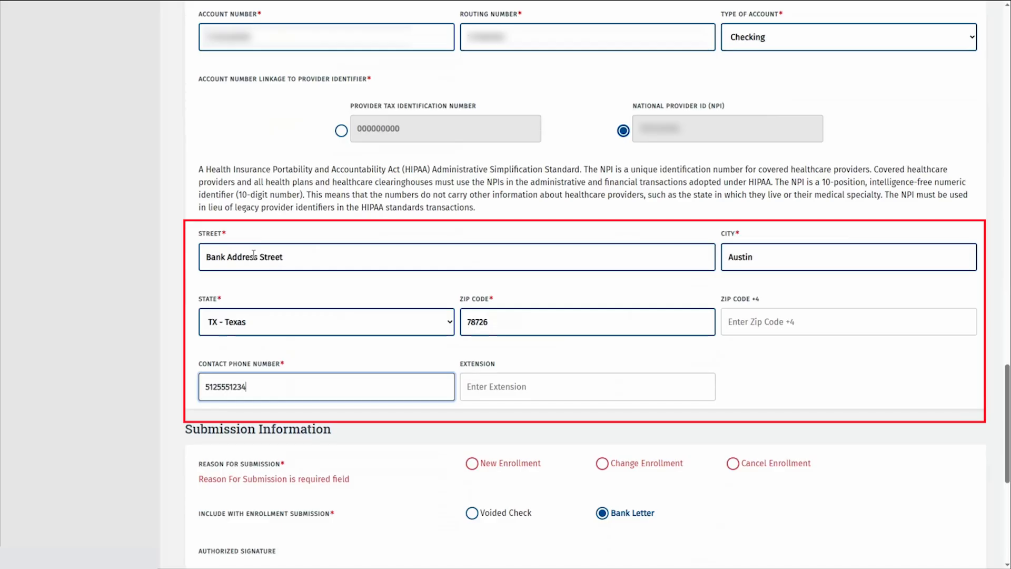
scroll(750, 362, down, 2)
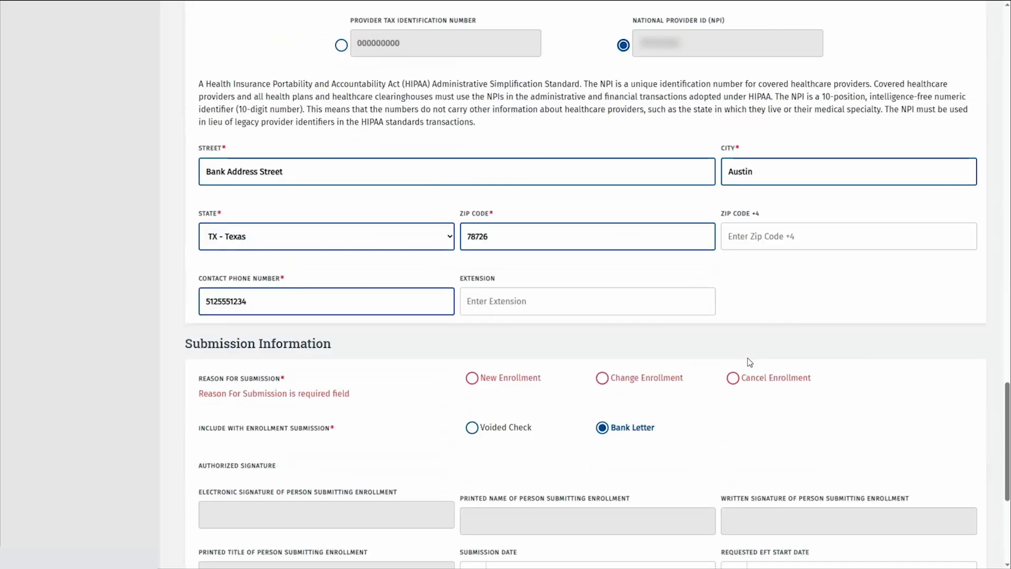
scroll(750, 362, down, 4)
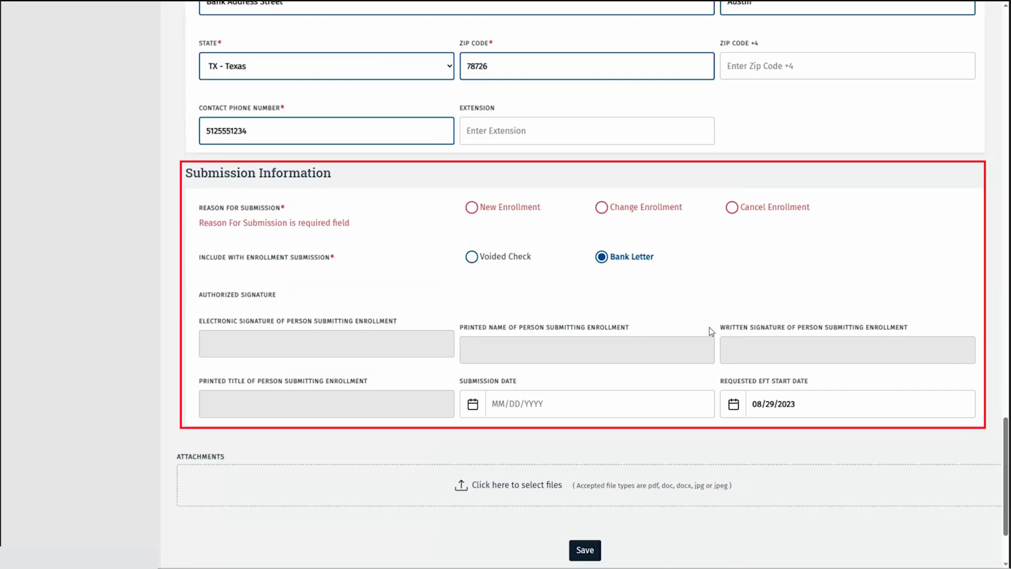
Choose Change Enrollment and Voided Check, then upload Voided Check.pdf as a Cancelled Check/Bank Letter
click(601, 207)
click(501, 245)
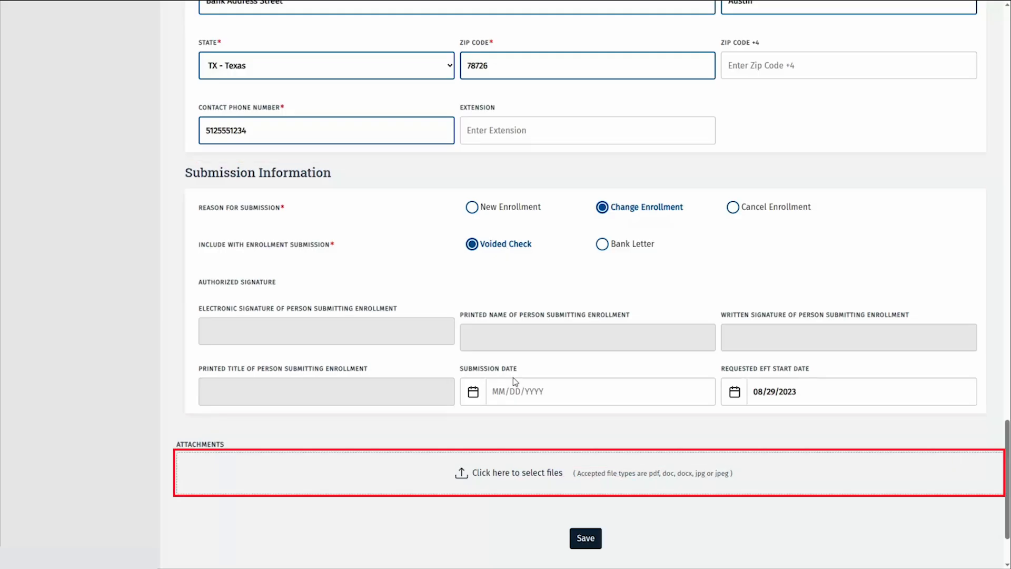
click(503, 474)
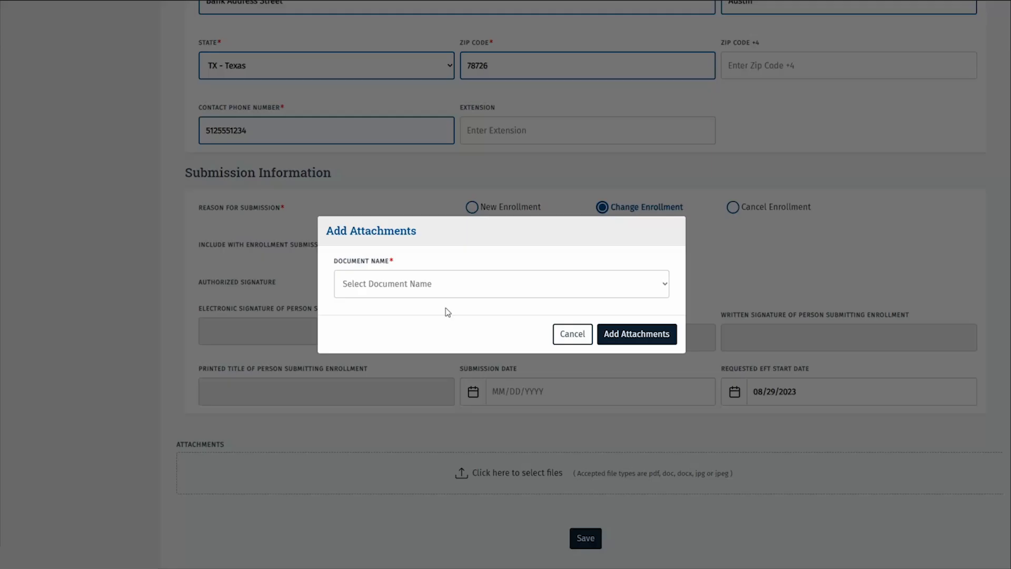
click(453, 284)
click(432, 312)
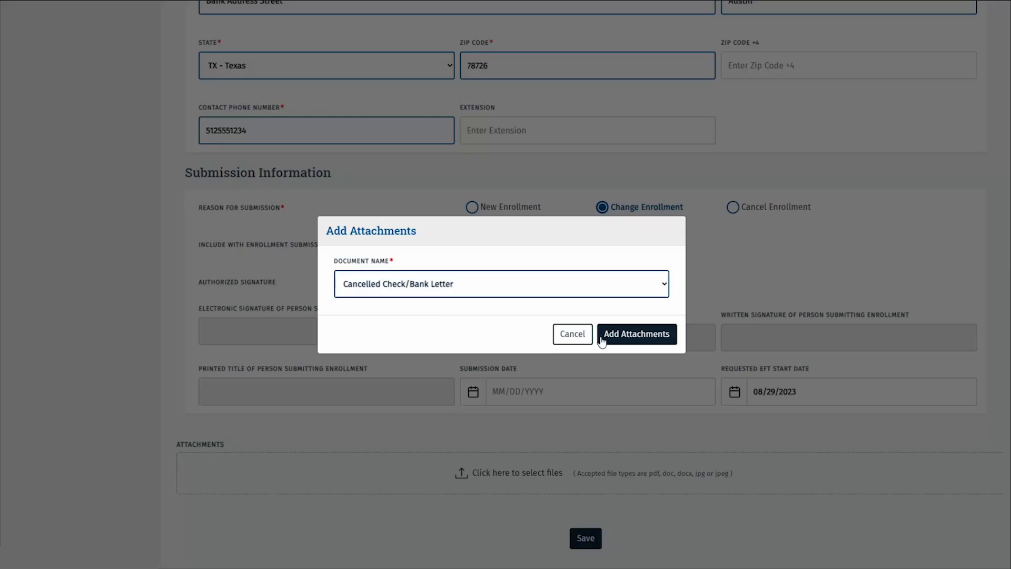
click(654, 337)
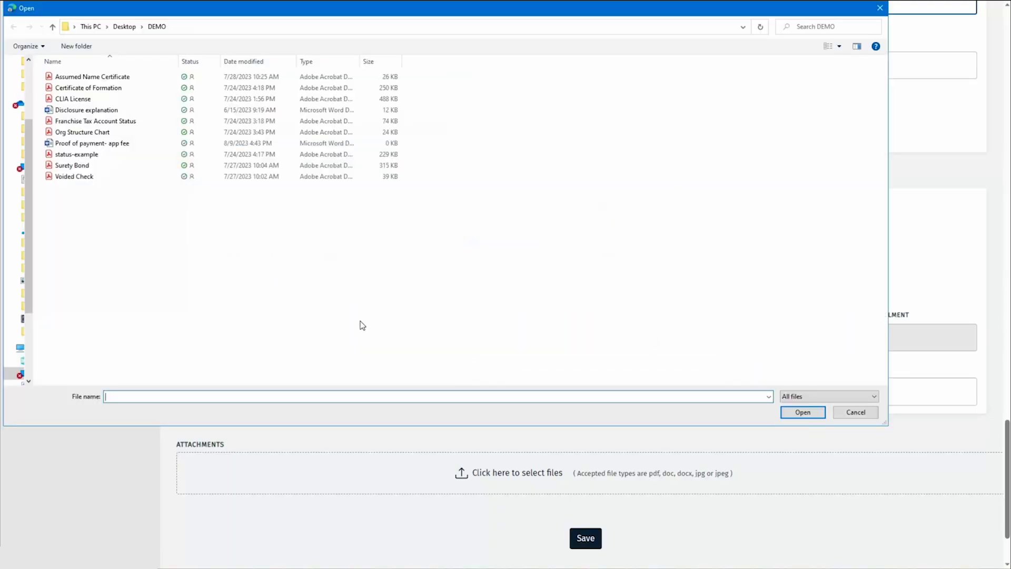
click(101, 179)
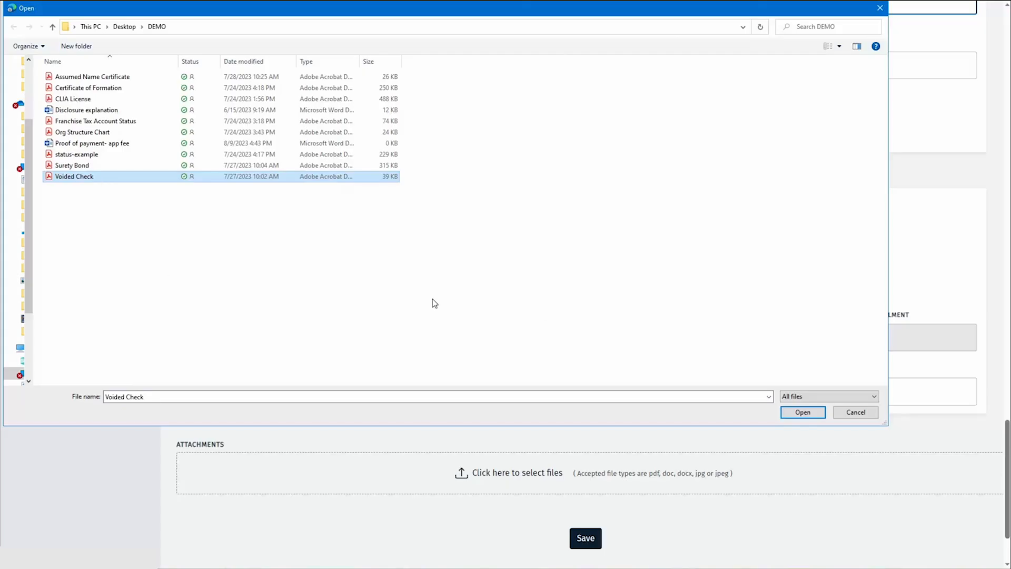
click(788, 413)
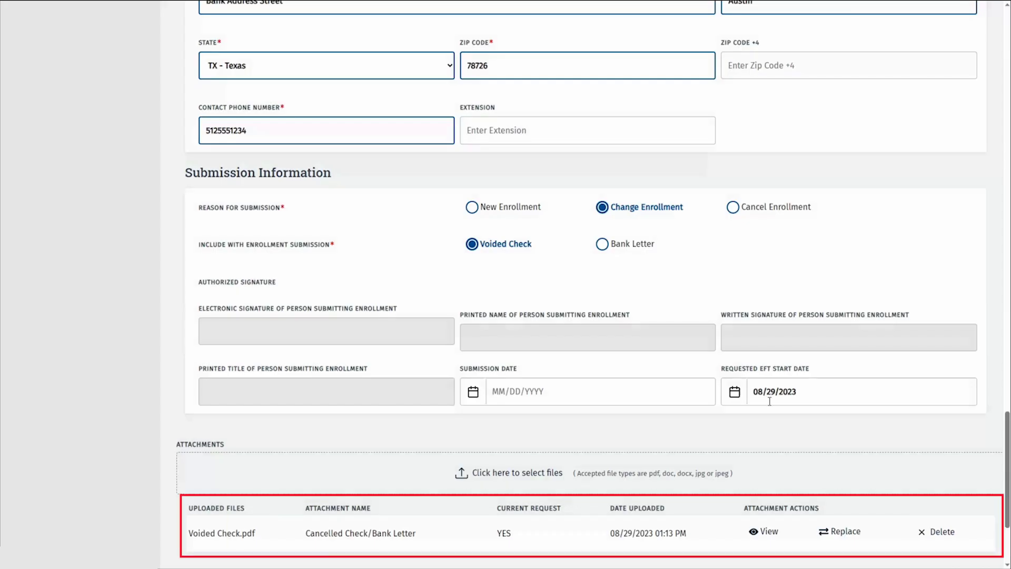
scroll(769, 401, down, 2)
scroll(771, 404, down, 2)
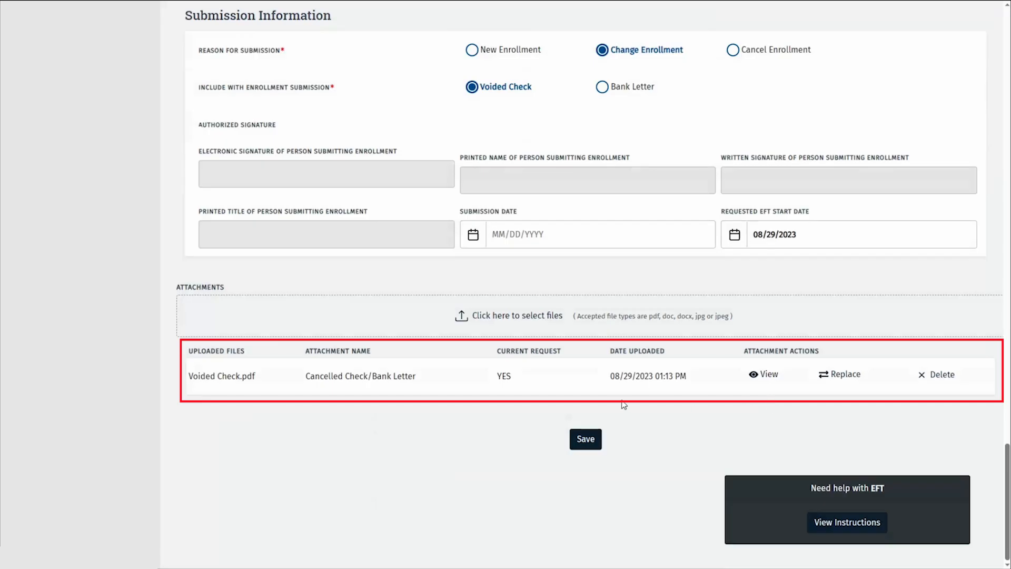
Save the EFT page and go back to the Accounting/Billing Information list
click(584, 440)
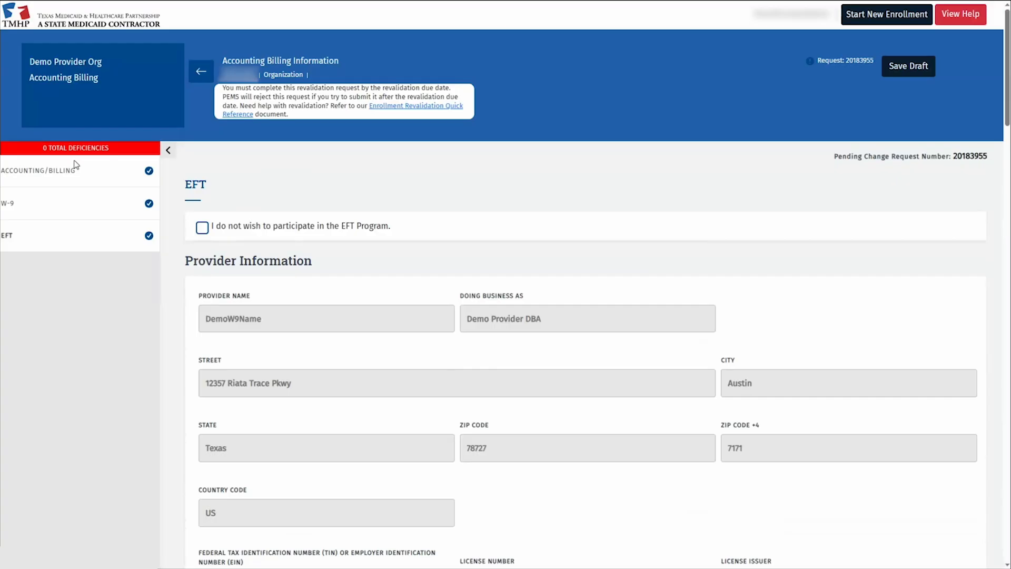
click(200, 71)
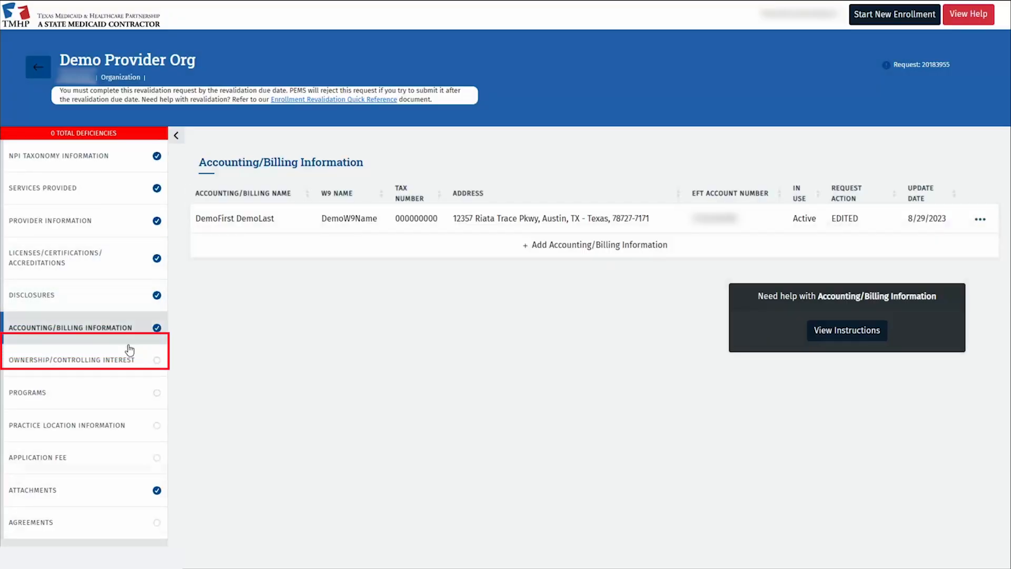
In Ownership/Controlling Interest, answer No to the creditor and security interest questions and the first ownership questions
click(128, 356)
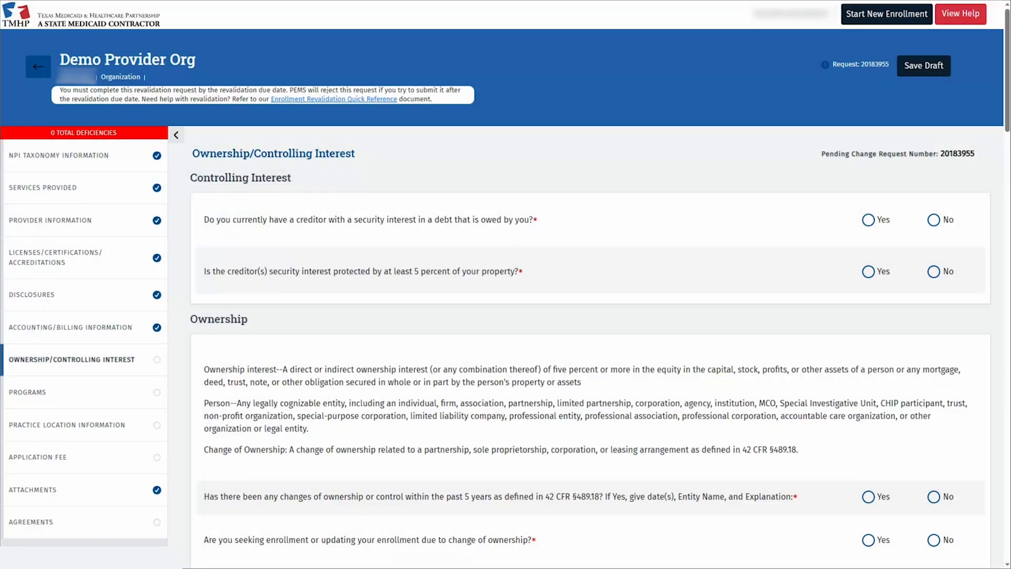
click(934, 219)
double_click(948, 271)
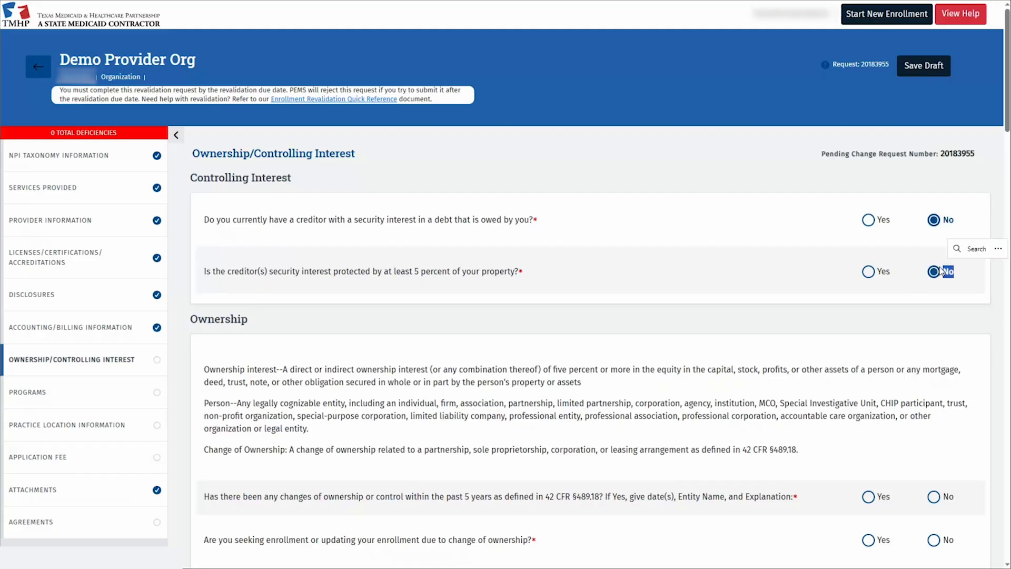
scroll(950, 347, down, 3)
click(934, 326)
click(934, 369)
click(938, 412)
click(935, 460)
Answer No to the remaining ownership, management company and staffing change questions
scroll(935, 460, down, 6)
click(934, 167)
click(940, 222)
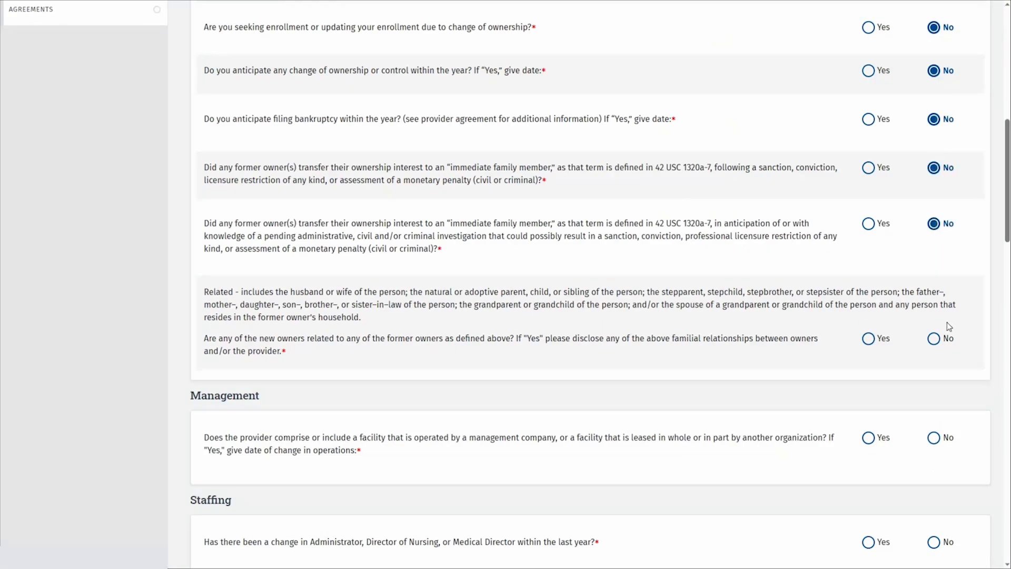
click(935, 338)
click(933, 268)
click(937, 372)
scroll(941, 374, down, 5)
Answer No to all five Principals questions
click(936, 202)
key(Tab)
key(Tab)
key(Tab)
key(shift+Tab)
key(space)
key(Tab)
key(Tab)
key(Right)
key(Tab)
key(Tab)
key(Right)
key(Tab)
key(Tab)
key(Right)
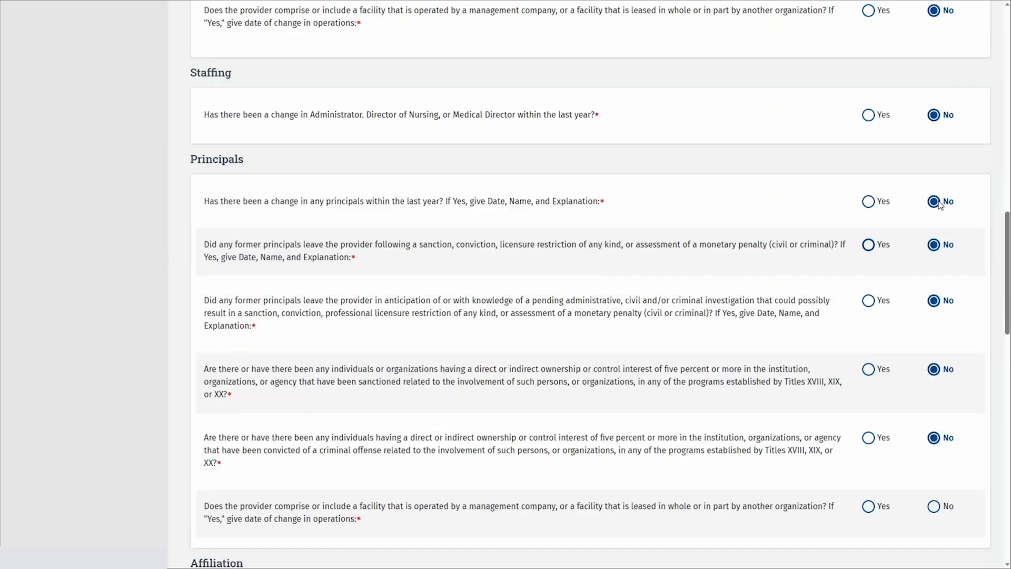
Answer No to the leased facility and chain affiliation questions and save the section
scroll(898, 204, down, 2)
scroll(898, 204, down, 6)
click(933, 79)
click(933, 176)
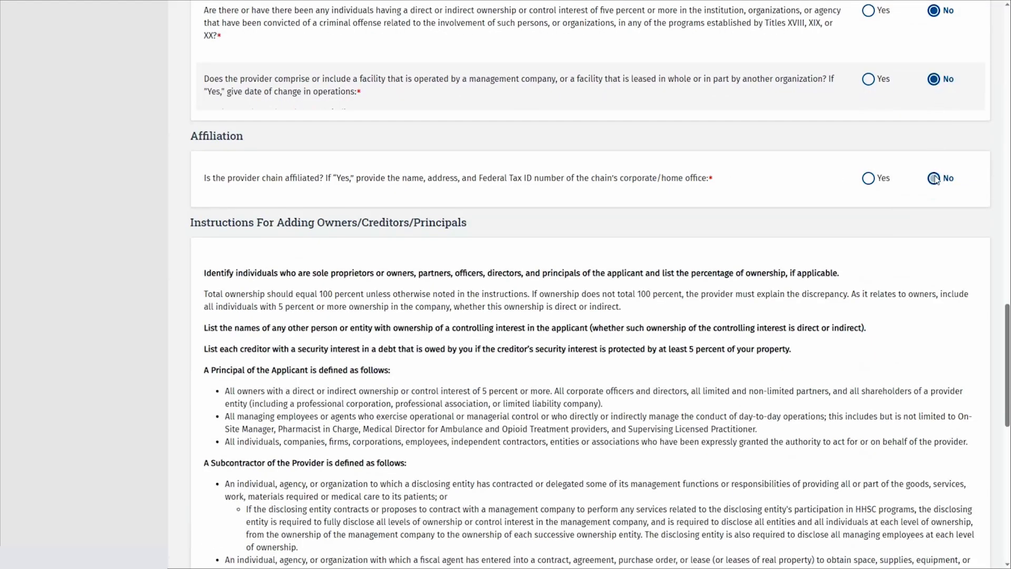
scroll(843, 200, down, 5)
scroll(761, 209, down, 6)
click(593, 439)
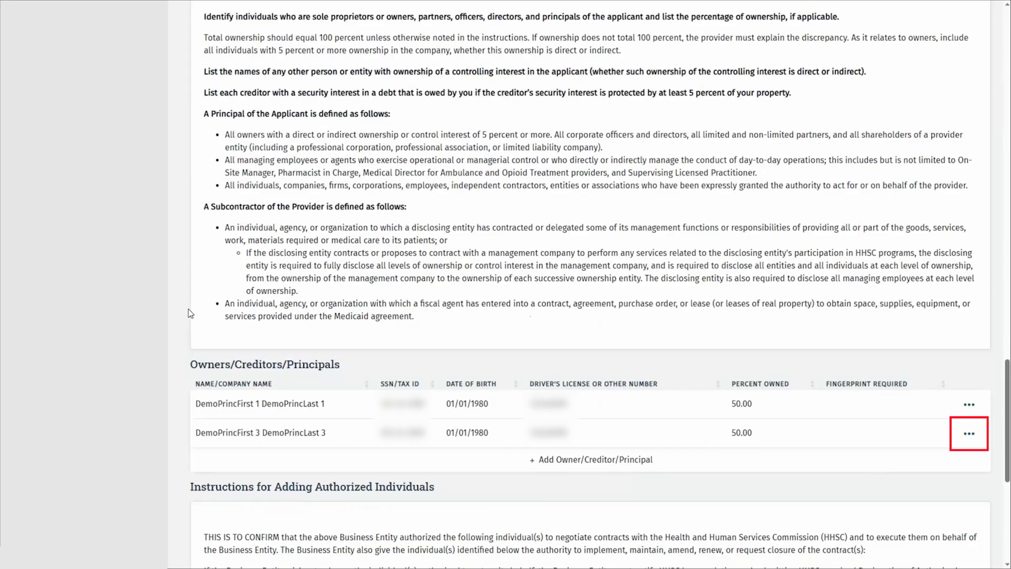
Delete the second principal row, giving end date 08/29/2023 and reason 'left practice'
click(975, 438)
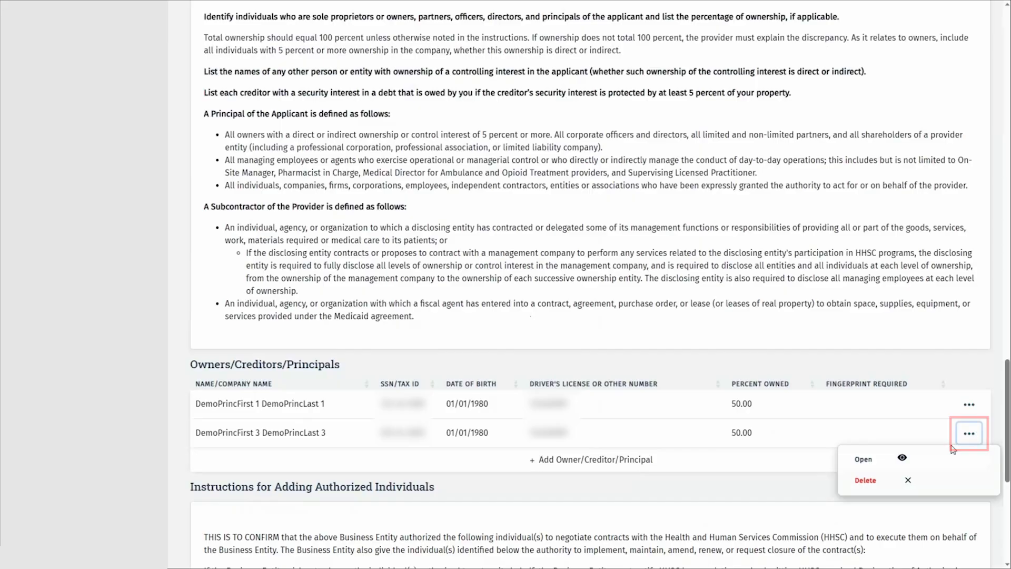
click(894, 486)
click(352, 299)
text(08/29/2023)
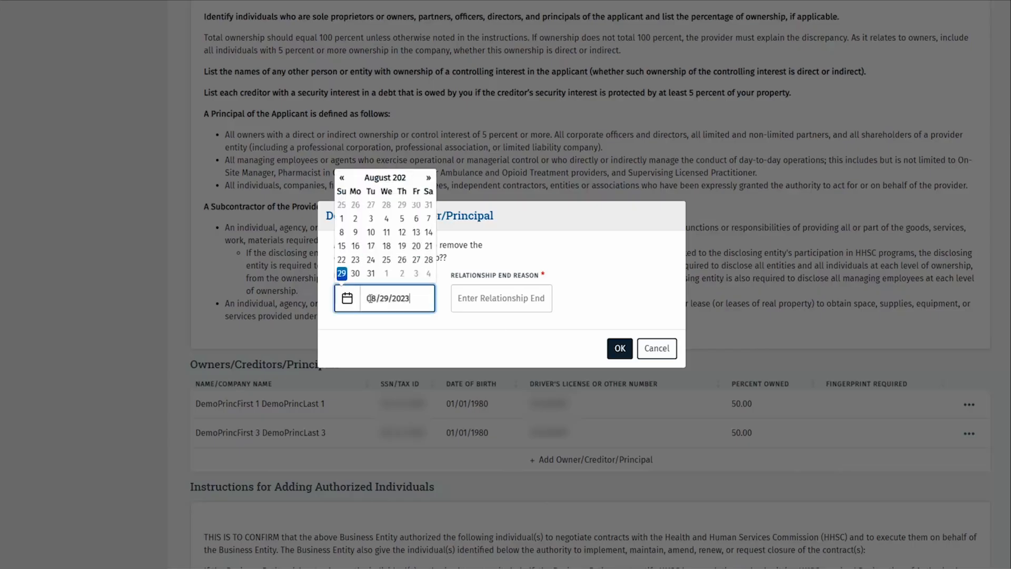
click(471, 296)
text(left practice)
click(618, 349)
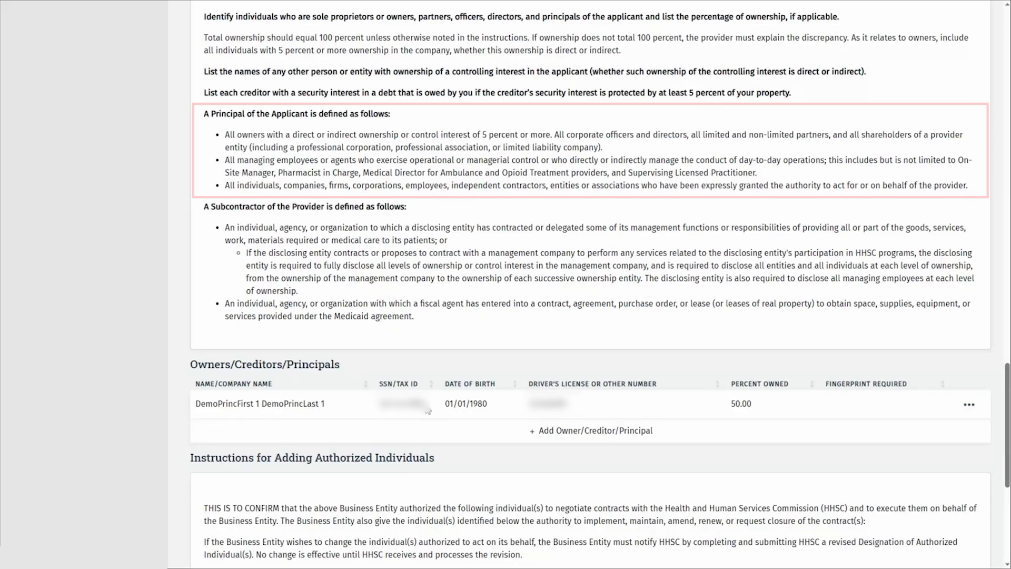
Start an owner SSN lookup, cancel it, and show the Open/Delete actions for the remaining principal
click(667, 432)
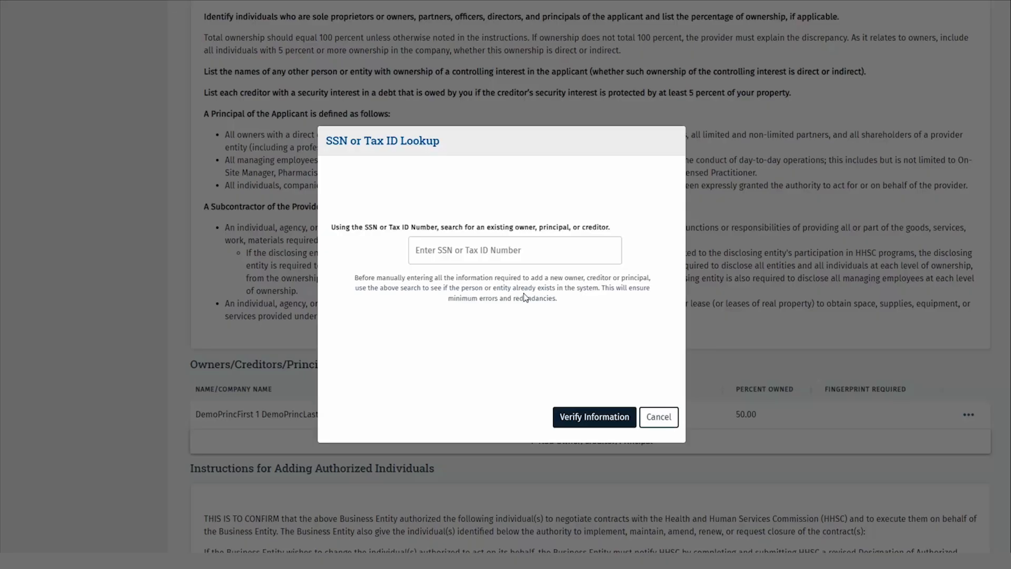
click(516, 252)
click(658, 417)
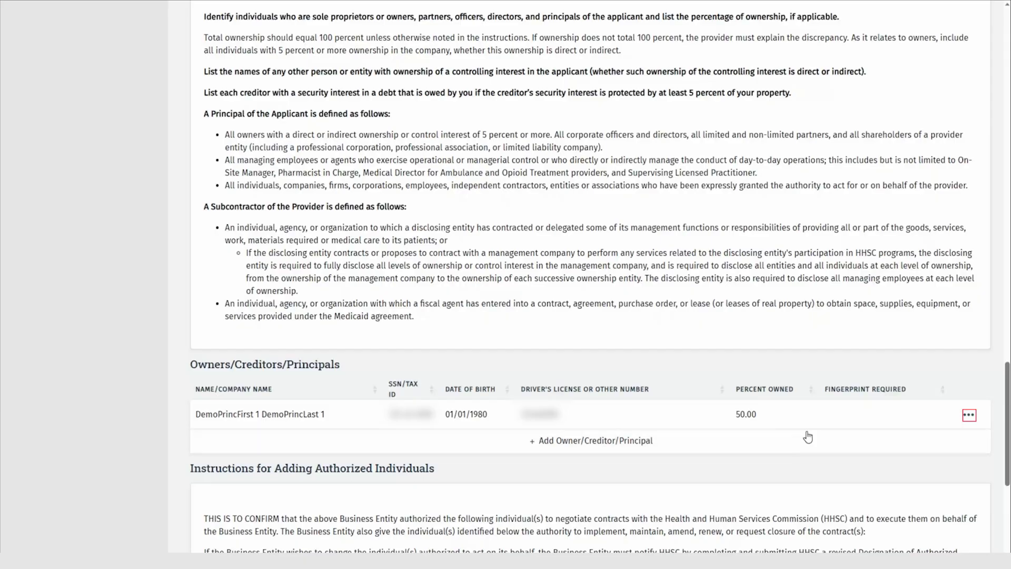
click(969, 421)
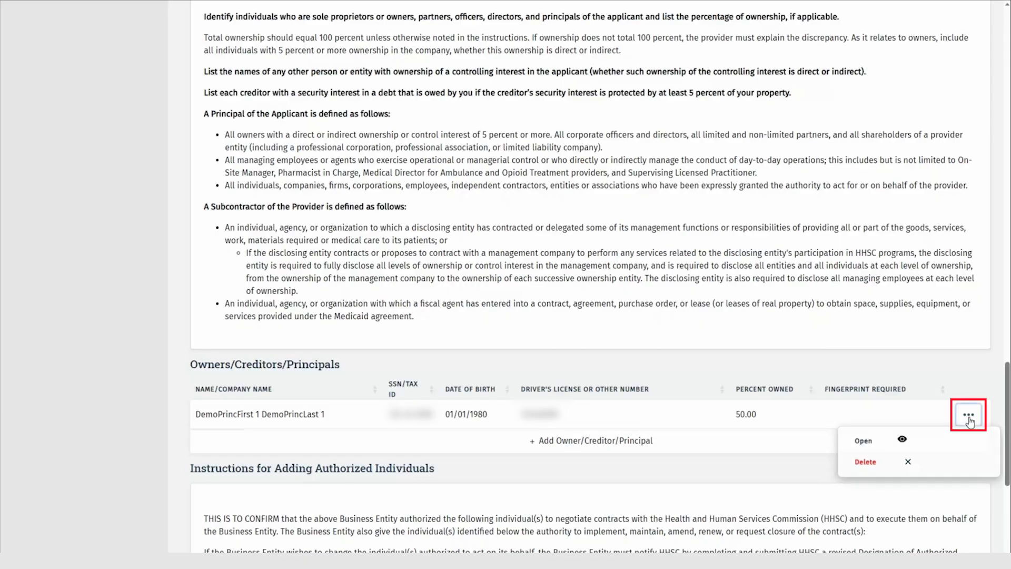
Open the remaining principal's record and remove the trailing 1 from the first and last names
click(944, 441)
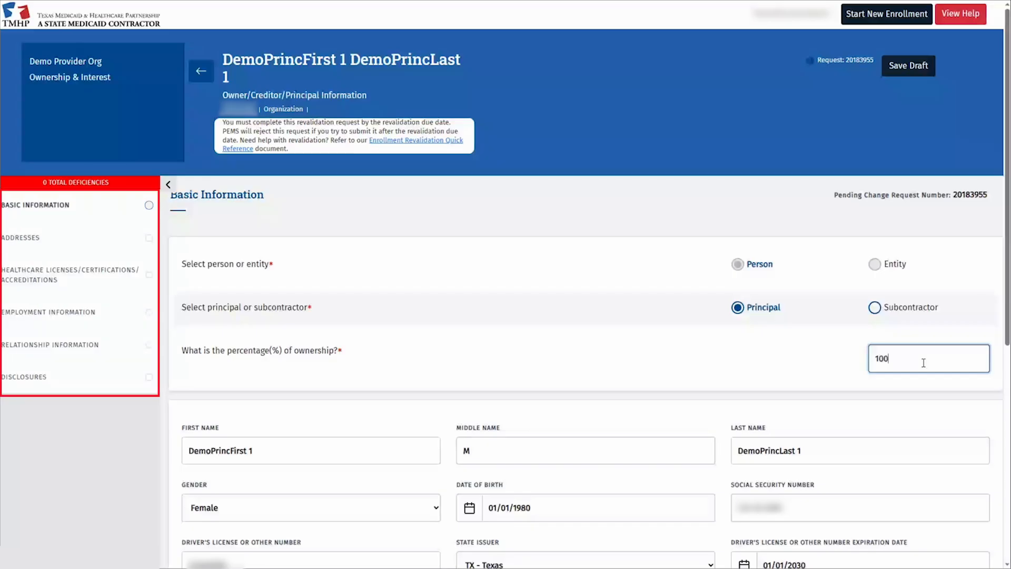
click(305, 454)
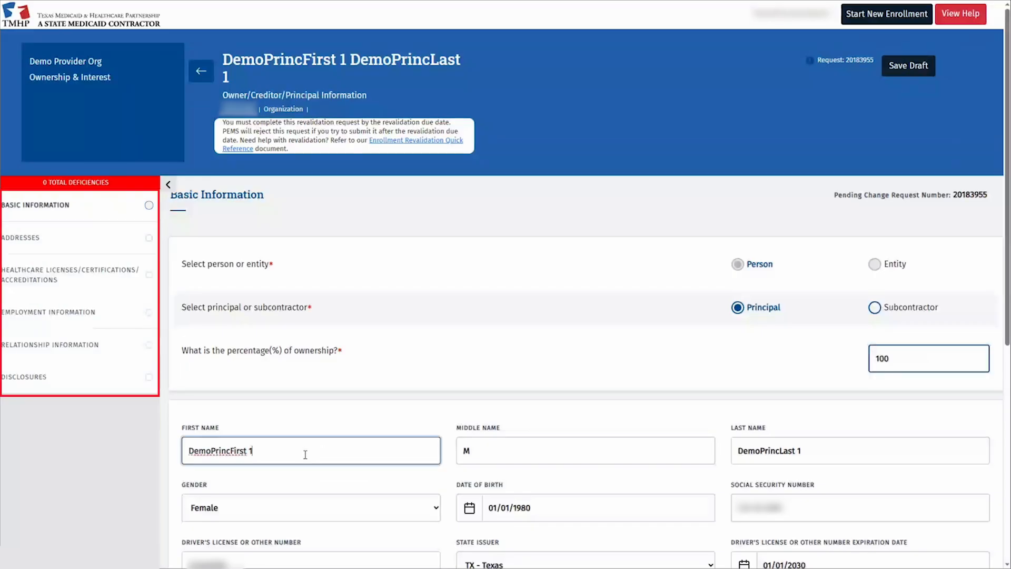
key(Tab)
key(Tab)
key(End)
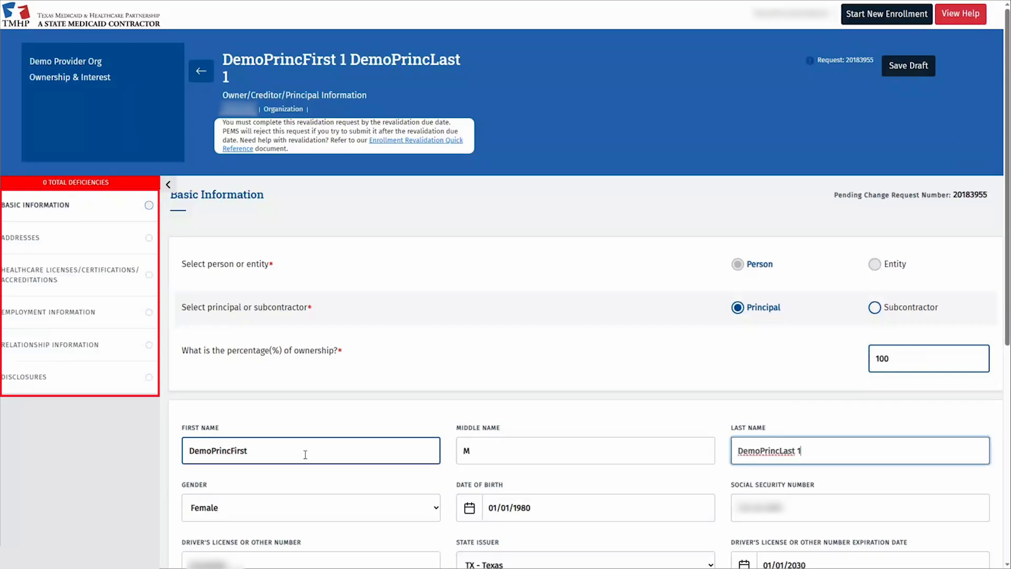
key(BackSpace)
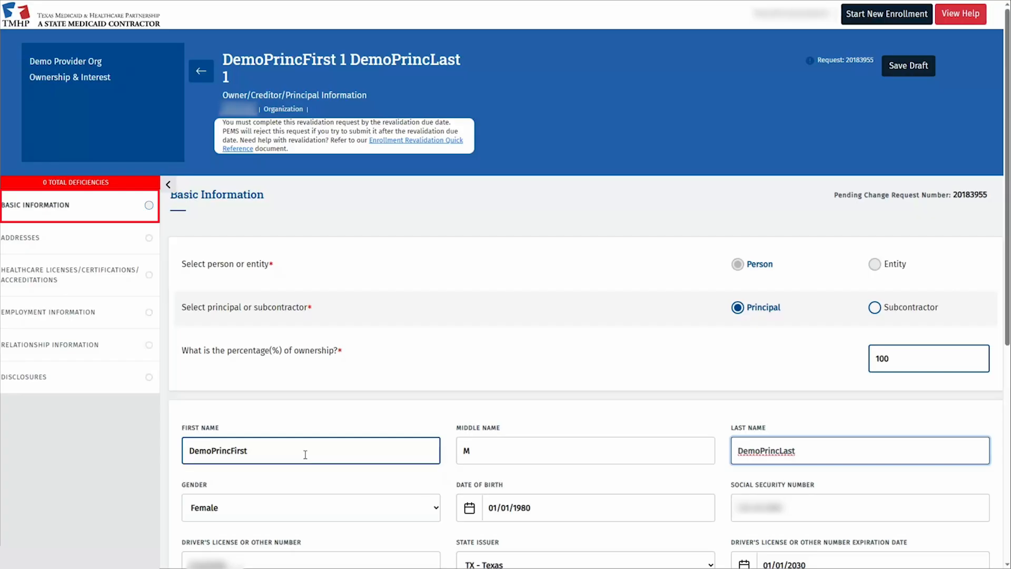
Change the driver's license expiration to 01/01/2030 and save the basic information
scroll(653, 404, down, 5)
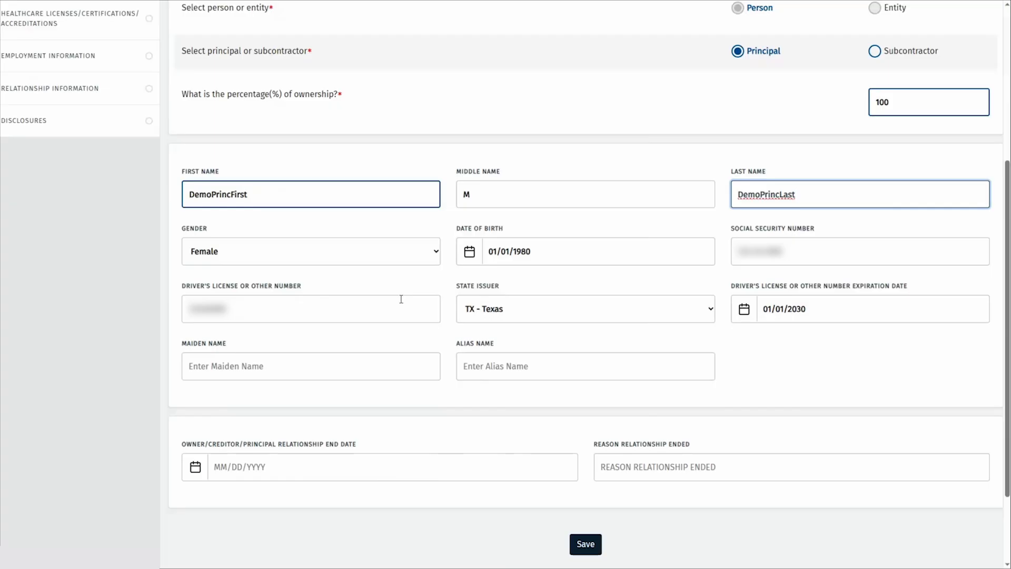
click(821, 309)
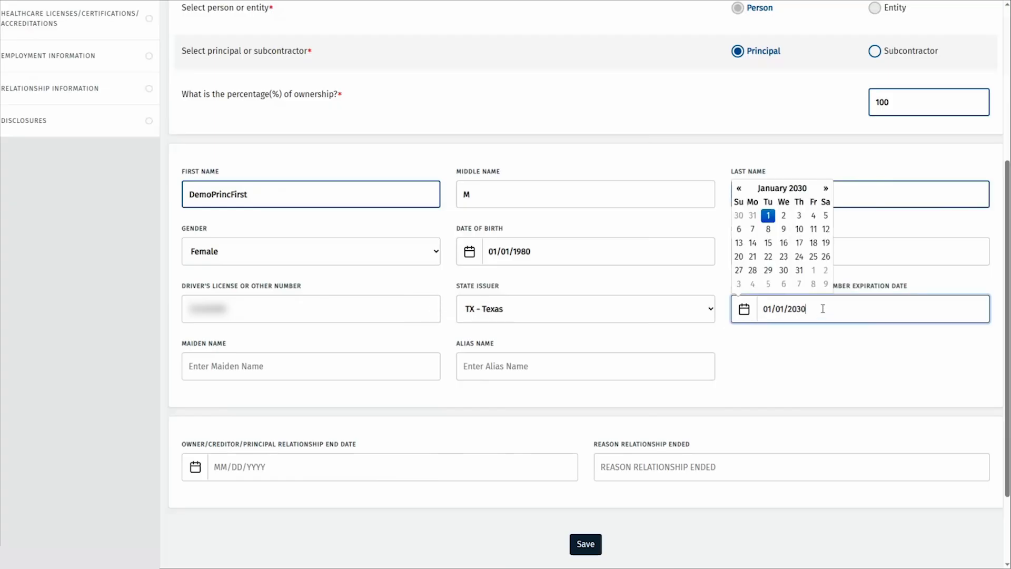
key(BackSpace)
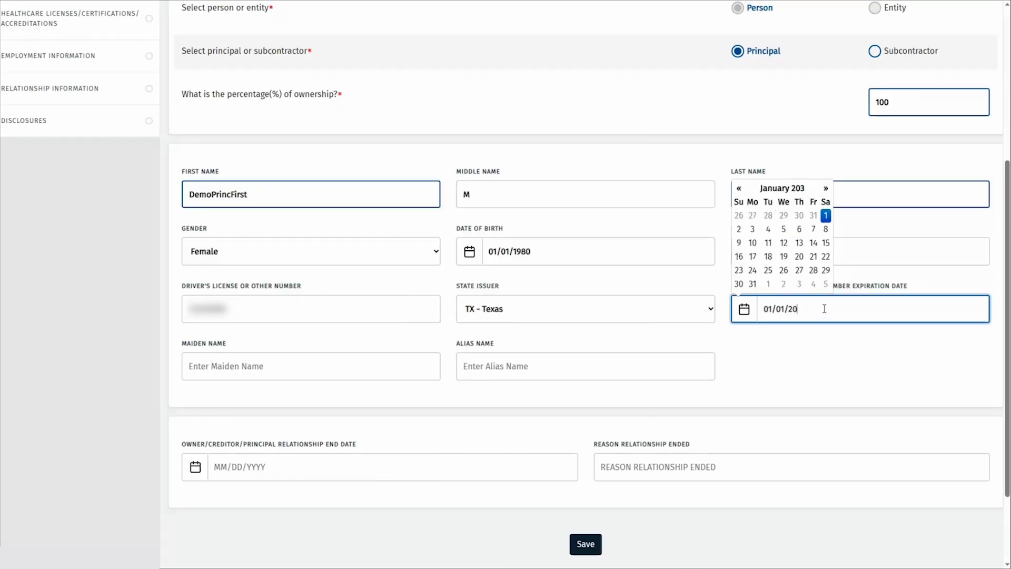
text(0)
click(839, 368)
click(586, 544)
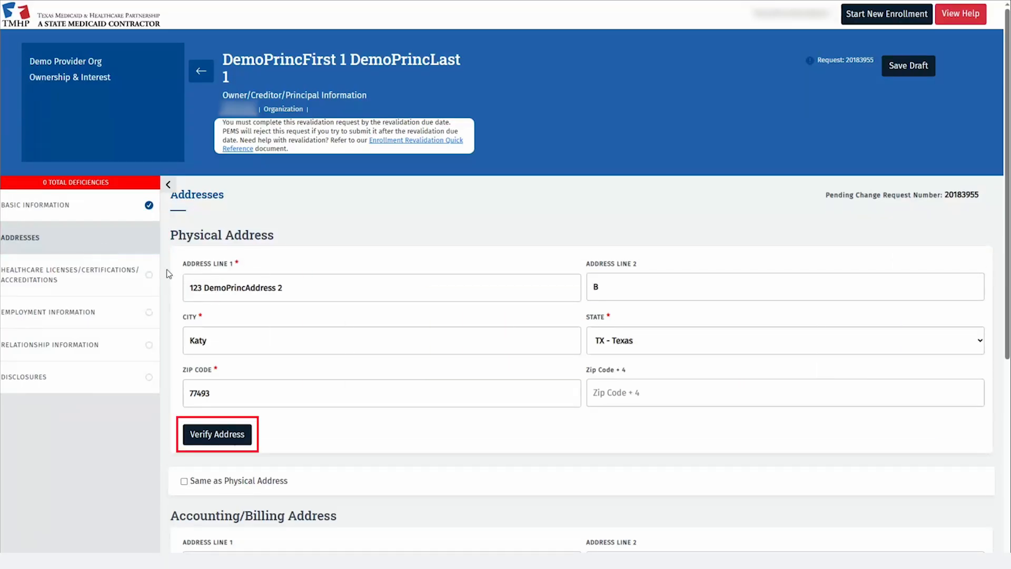
Keep the entered Katy physical address, reuse it for billing, and save the addresses
click(220, 433)
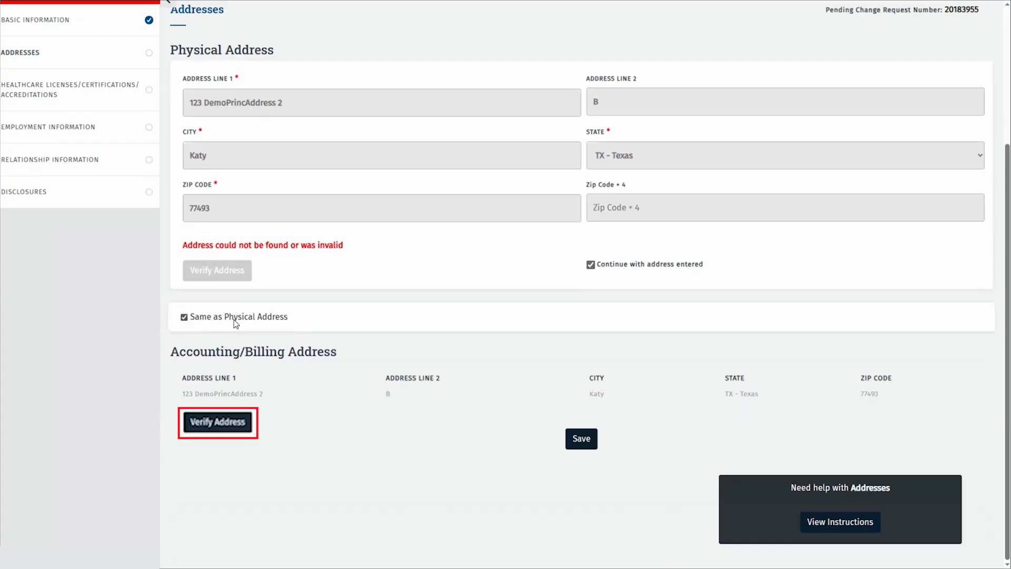
click(582, 437)
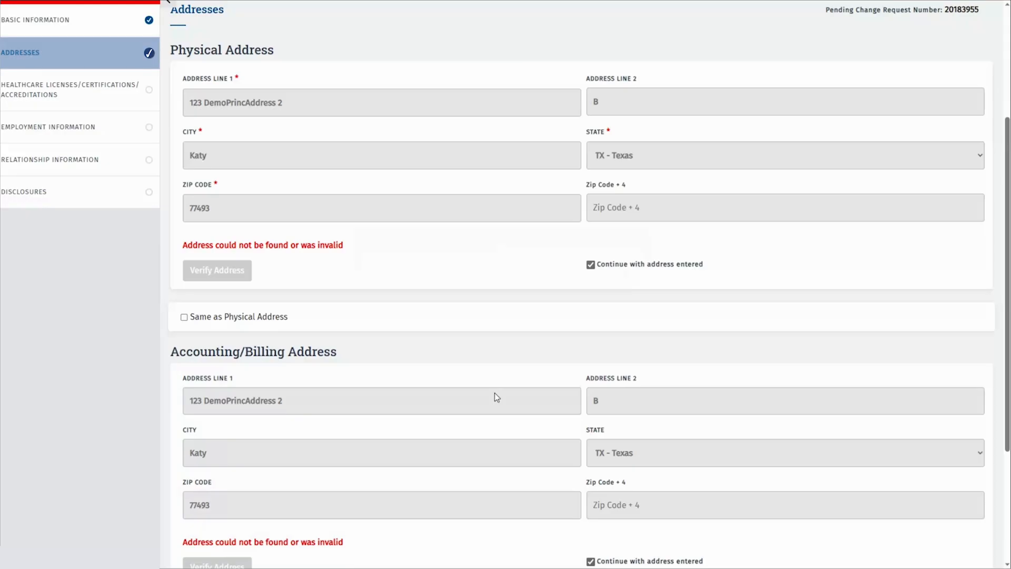
click(104, 90)
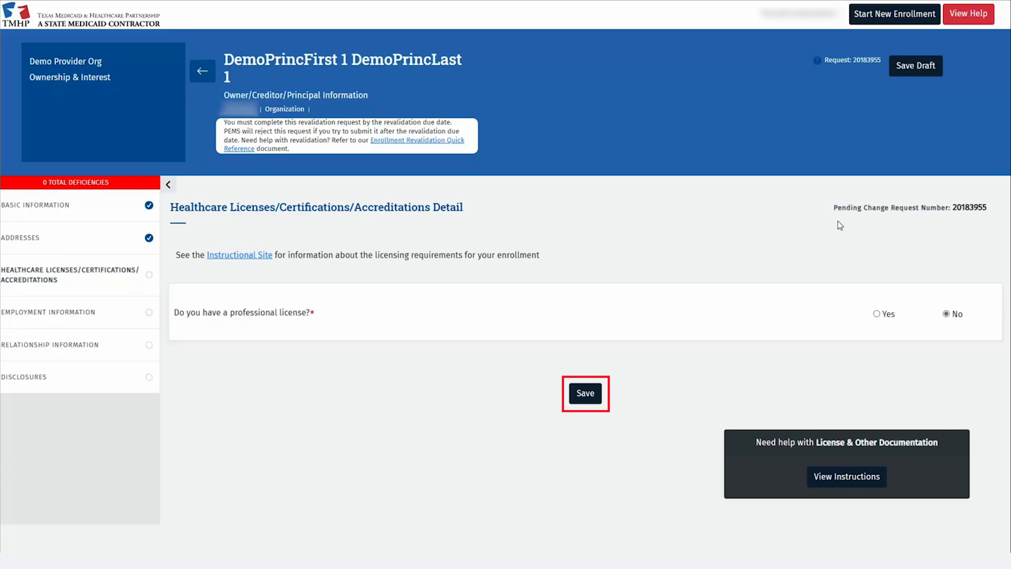
Answer Yes to professional license and add a LICENSES entry from Texas Medical Board, number 1234
click(878, 315)
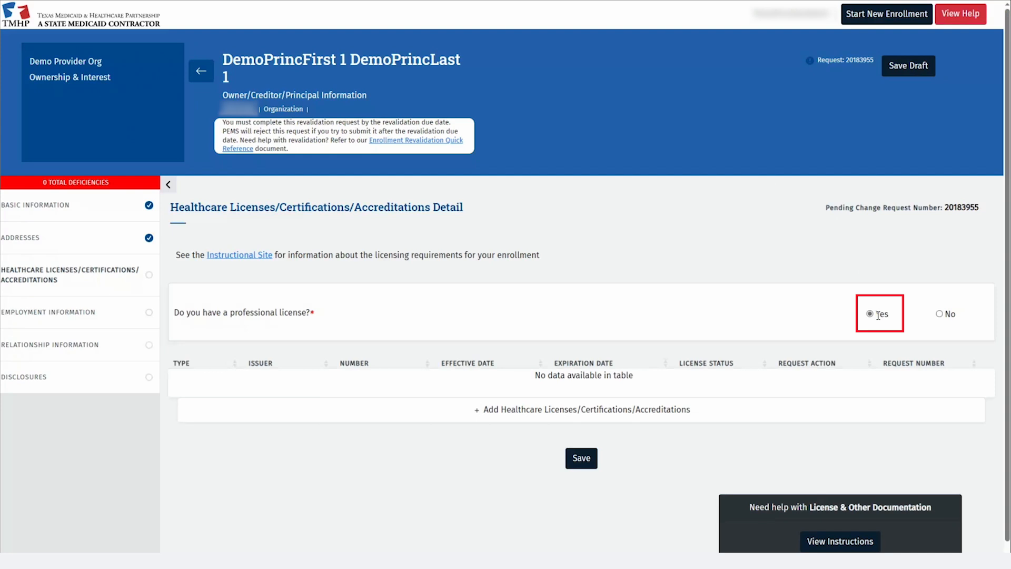
click(453, 412)
click(311, 293)
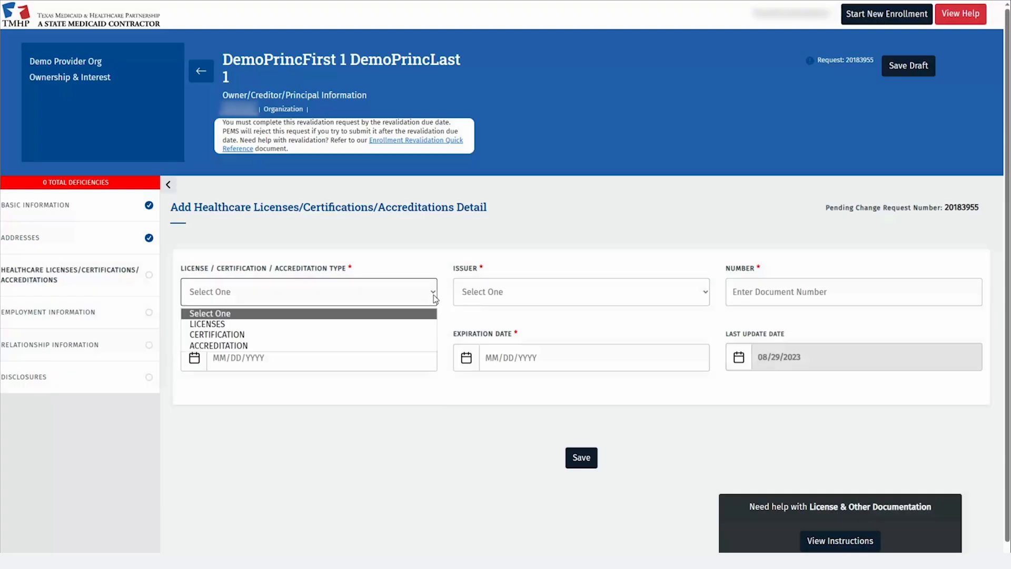
click(311, 324)
click(580, 301)
click(522, 374)
click(762, 301)
text(1234)
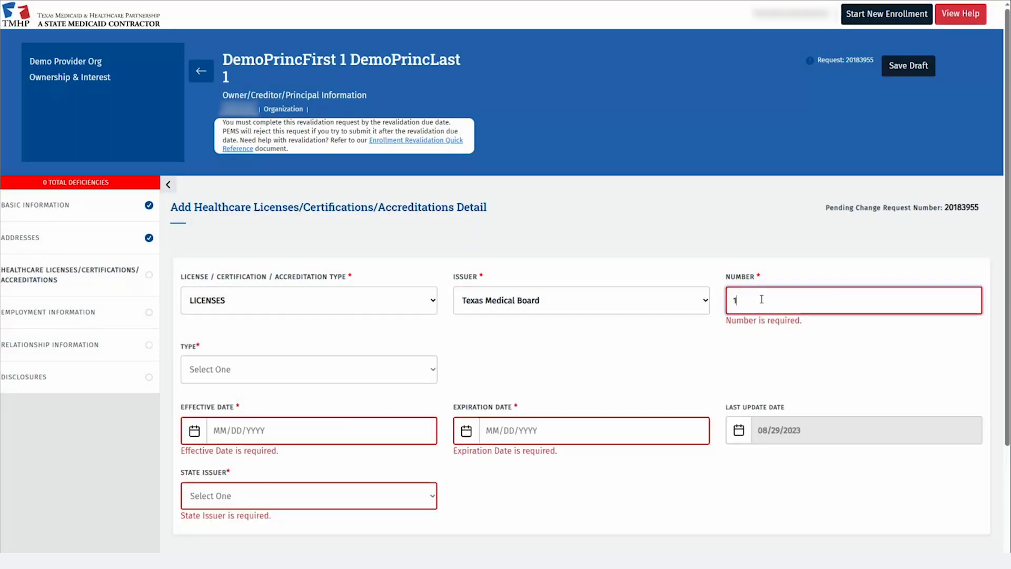
Set type MEDICAL DOCTOR, dates 01/01/2000–01/01/2026, state TX, then save the license and section
click(309, 369)
click(295, 390)
click(293, 414)
text(01/01/2000)
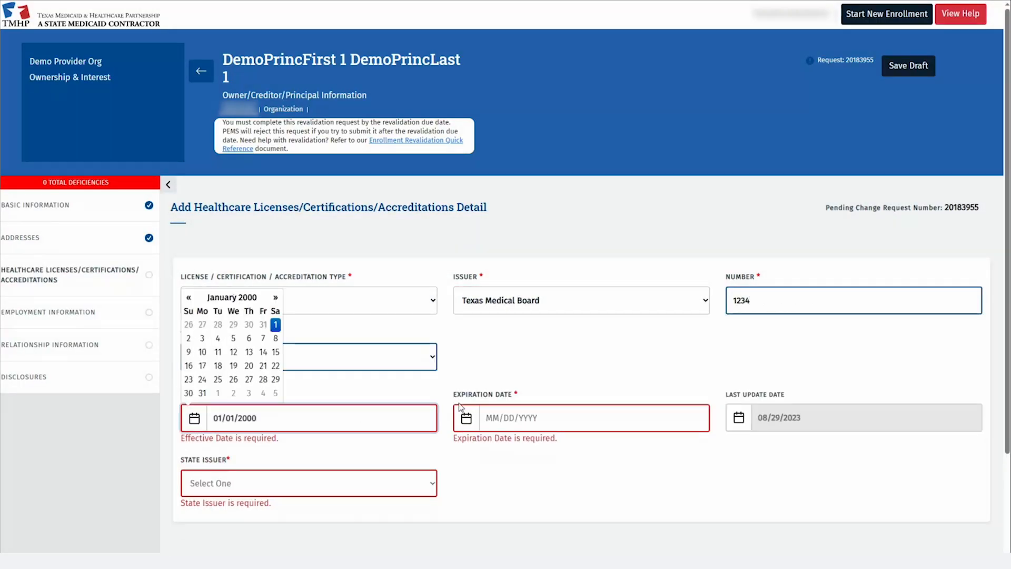
click(492, 416)
text(01/01/2026)
click(413, 491)
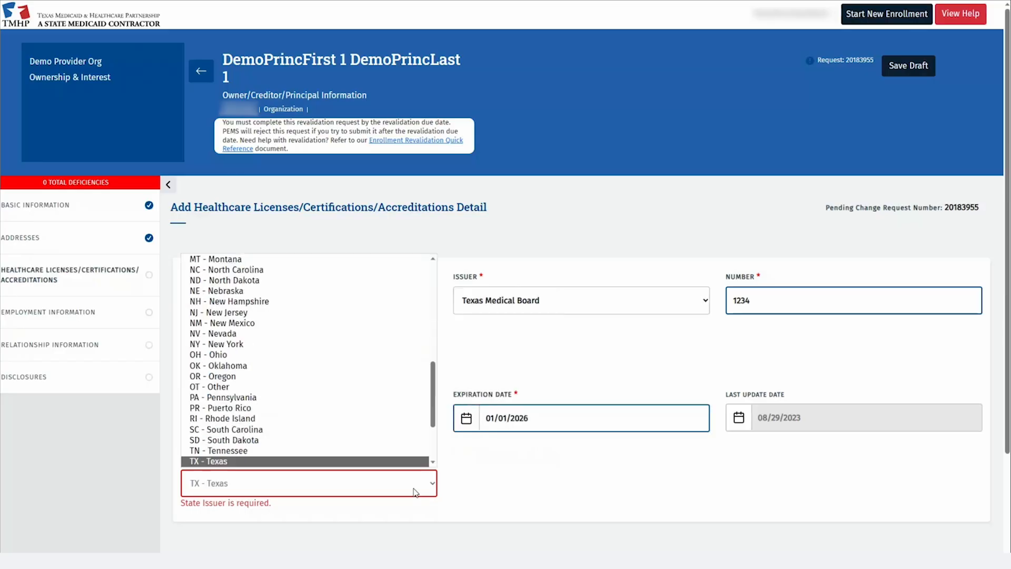
scroll(582, 524, down, 3)
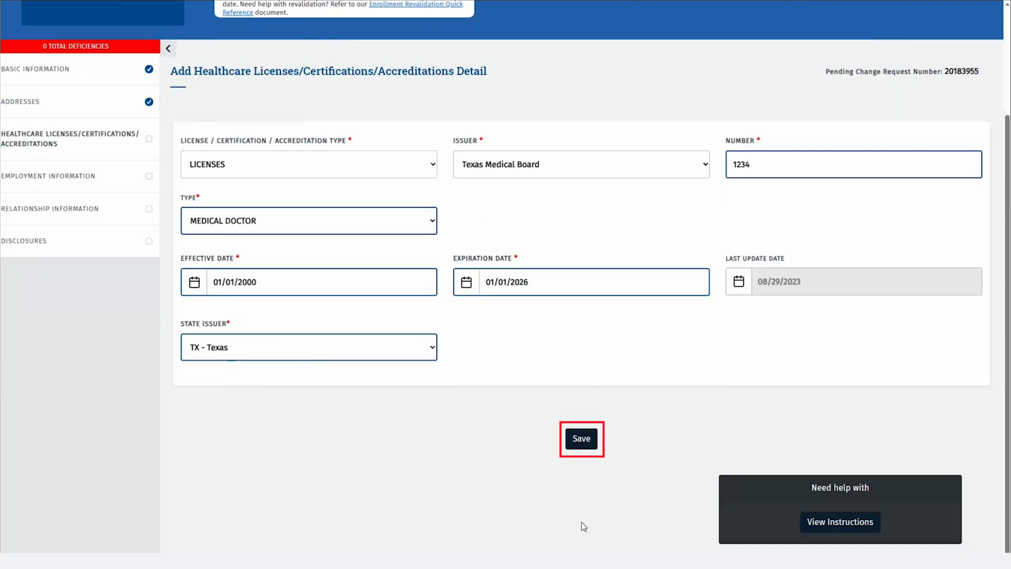
click(578, 437)
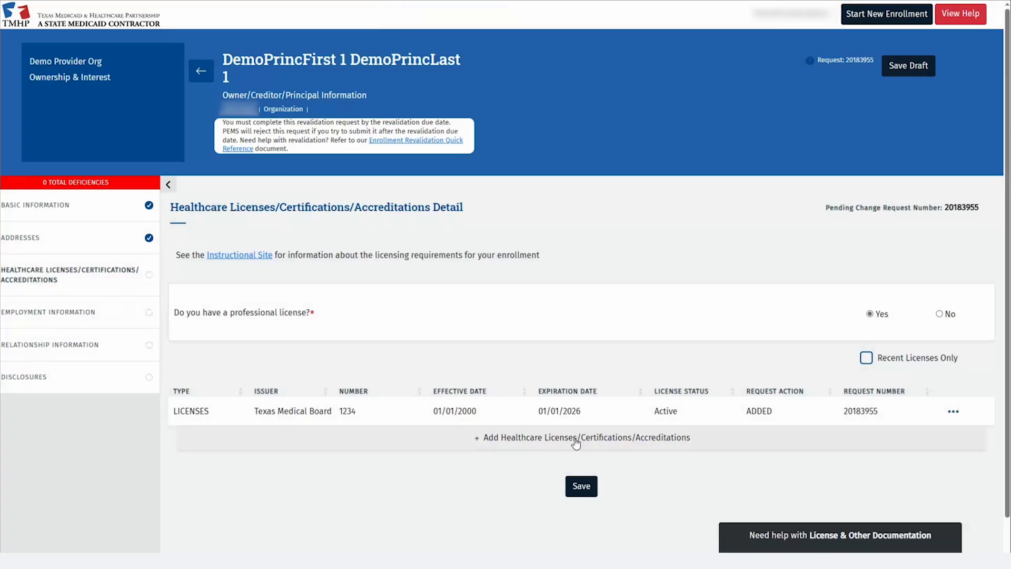
click(577, 490)
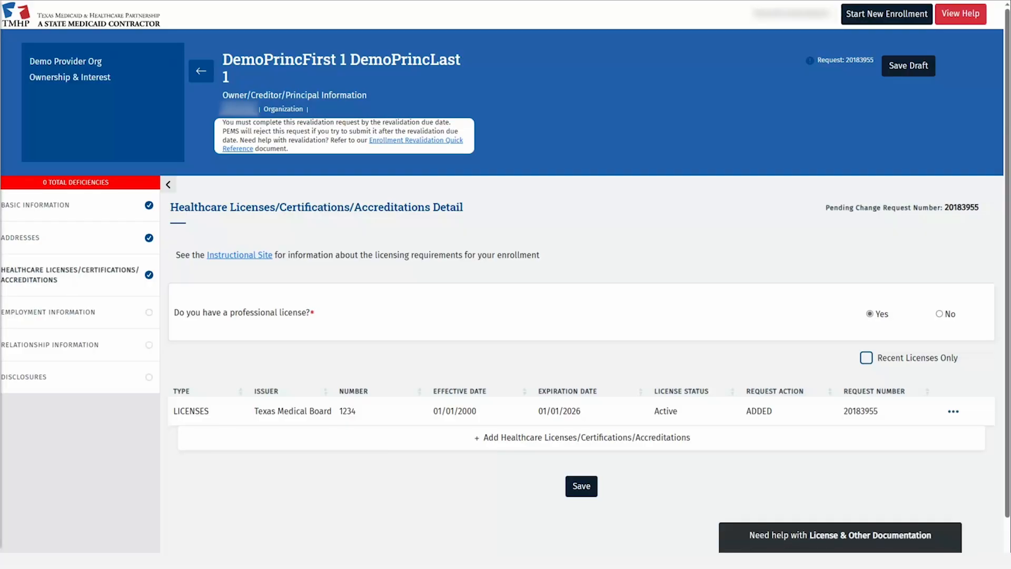
click(954, 411)
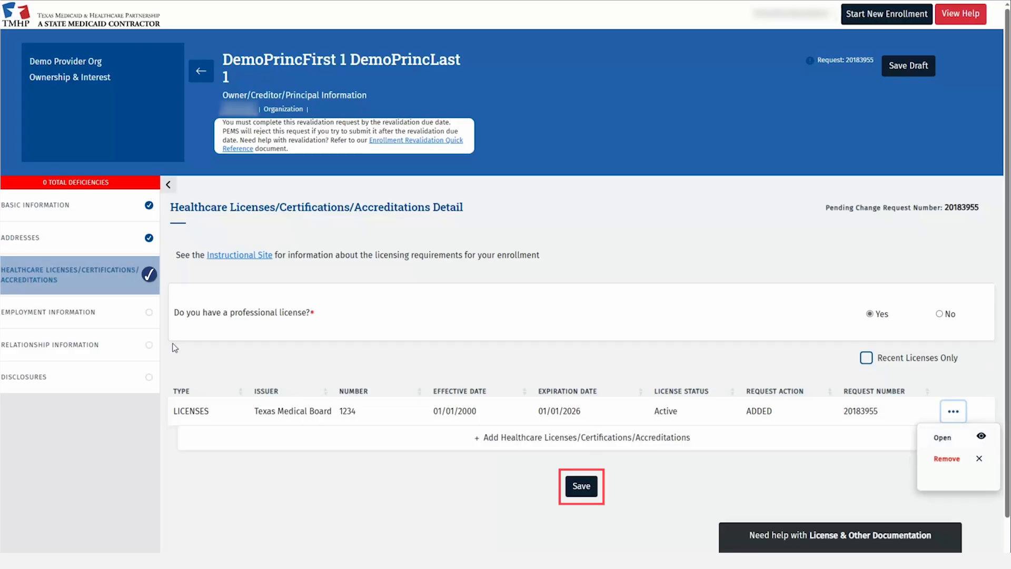
In Employment Information, answer No to employment history with another provider and save
click(132, 319)
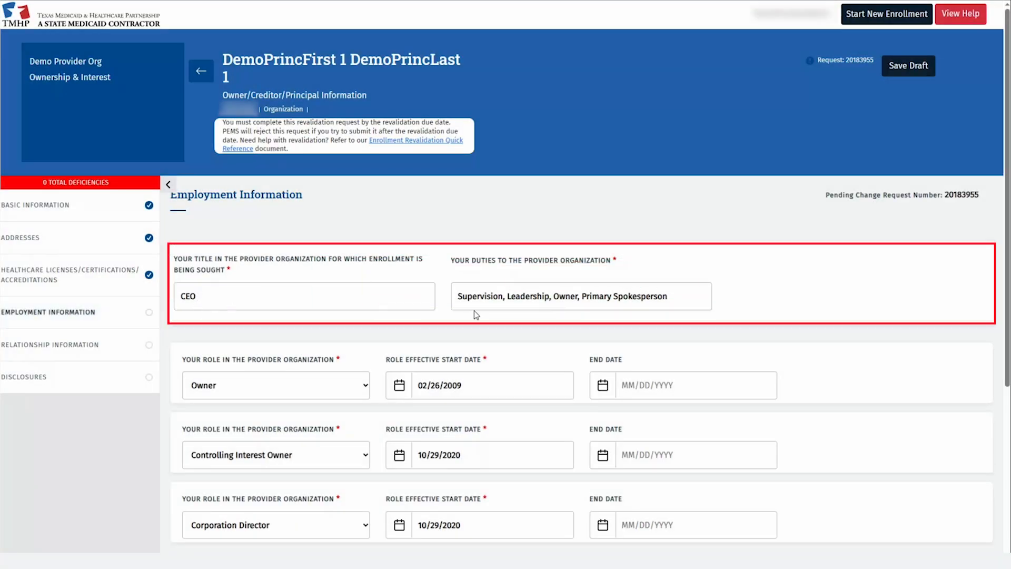
scroll(475, 314, down, 5)
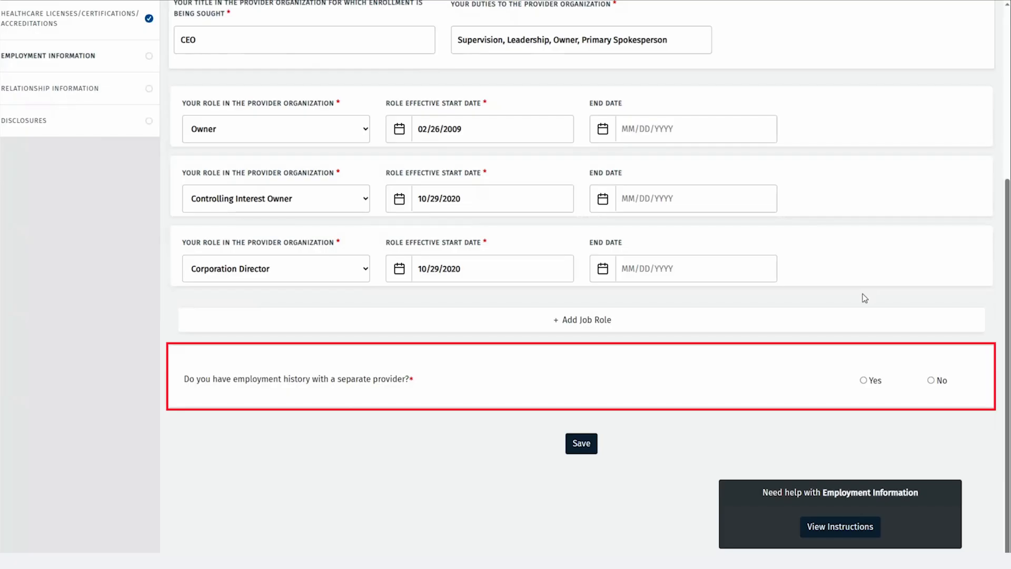
click(865, 379)
scroll(860, 377, down, 2)
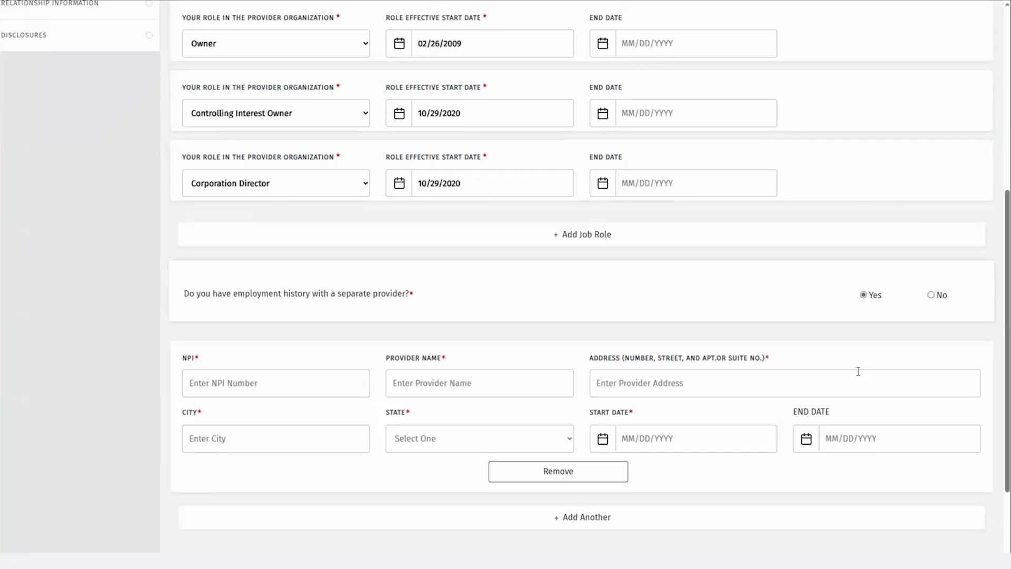
scroll(859, 371, down, 2)
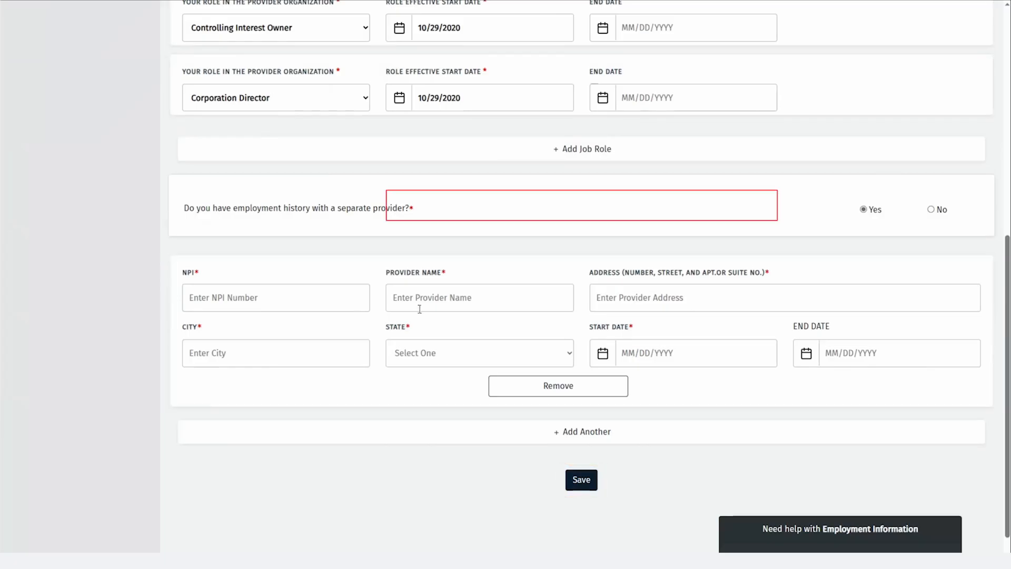
click(930, 210)
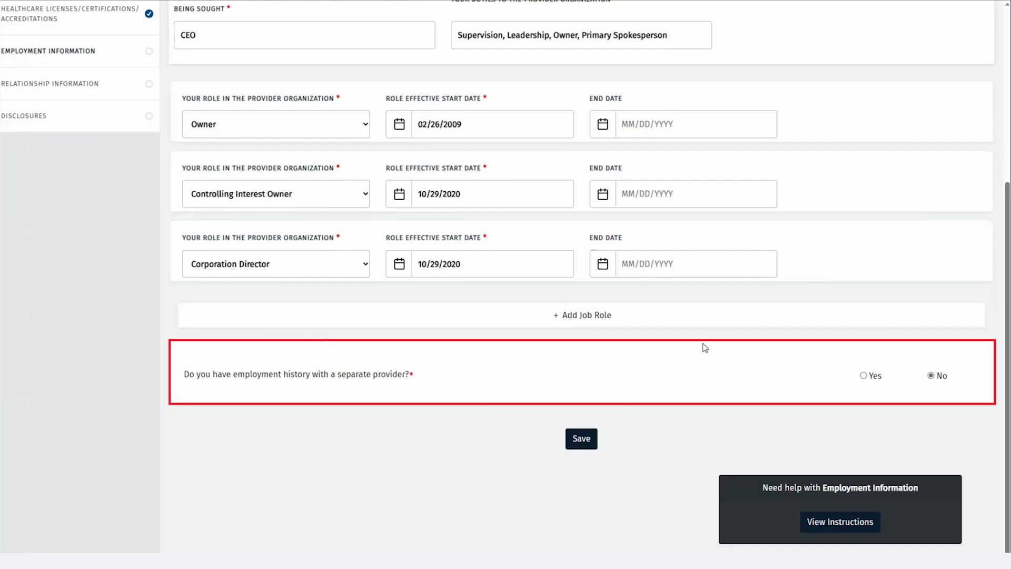
click(579, 442)
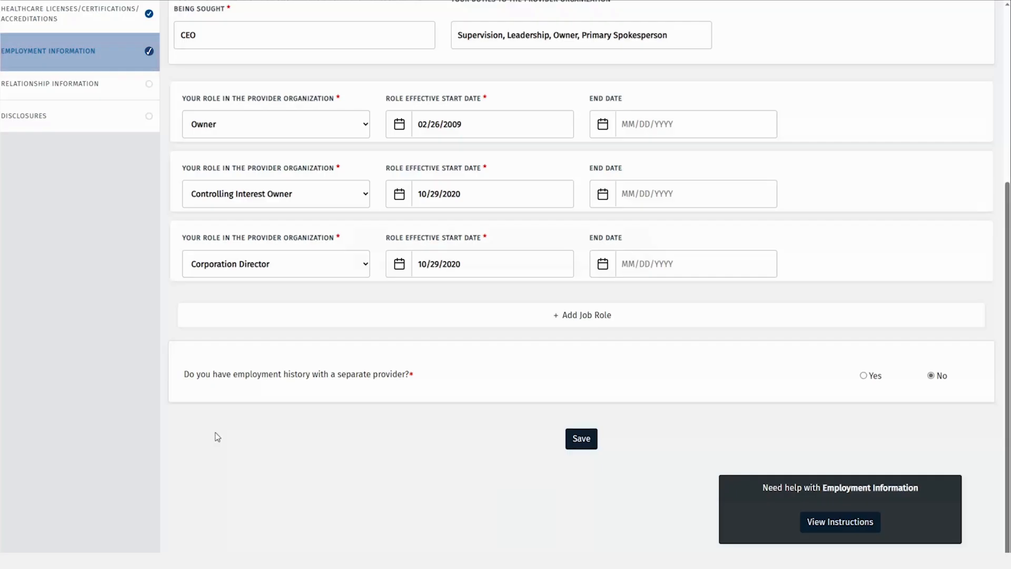
click(113, 97)
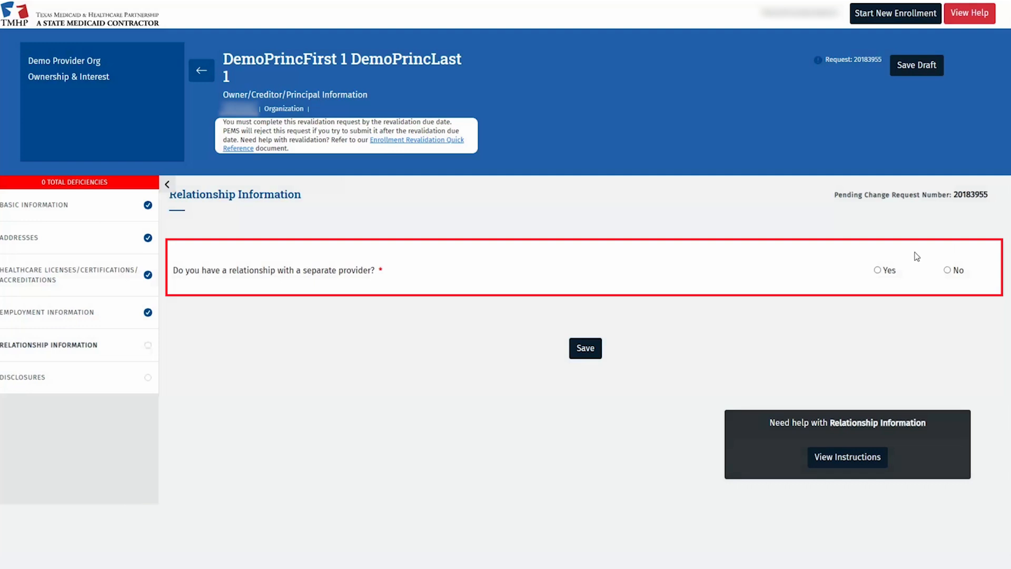
Change the separate-provider relationship answer from Yes to No and save it
click(878, 270)
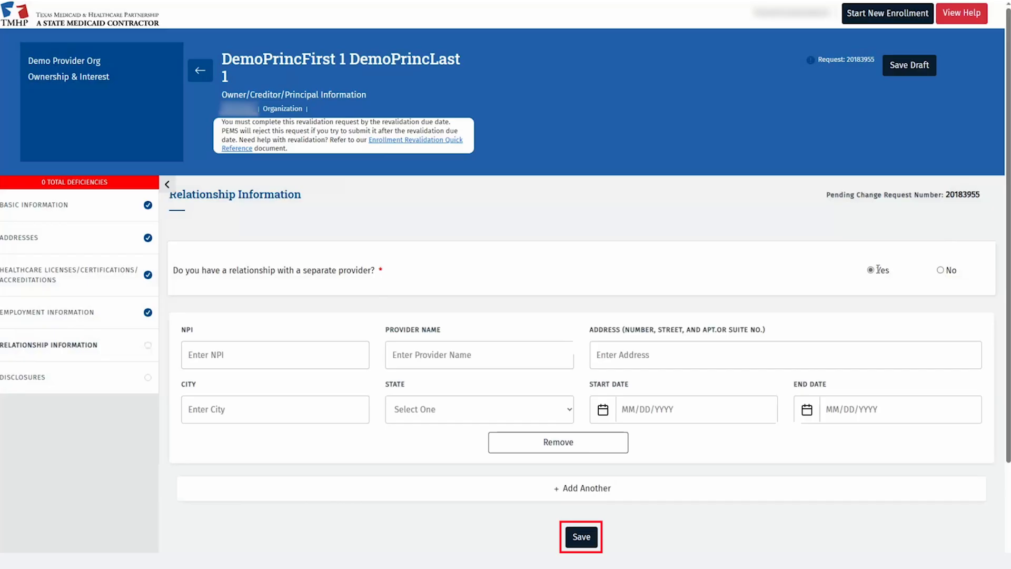
click(942, 274)
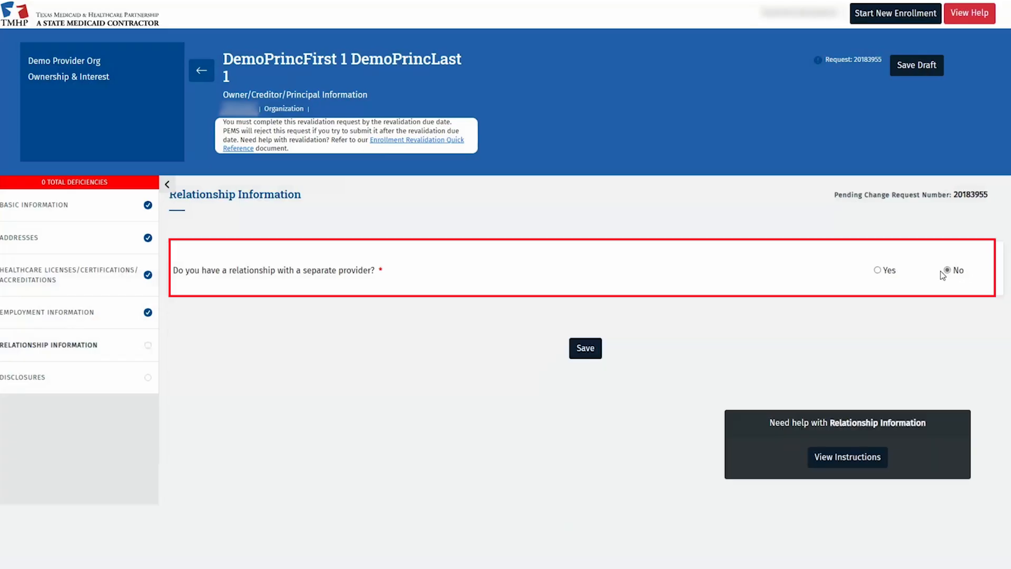
click(586, 357)
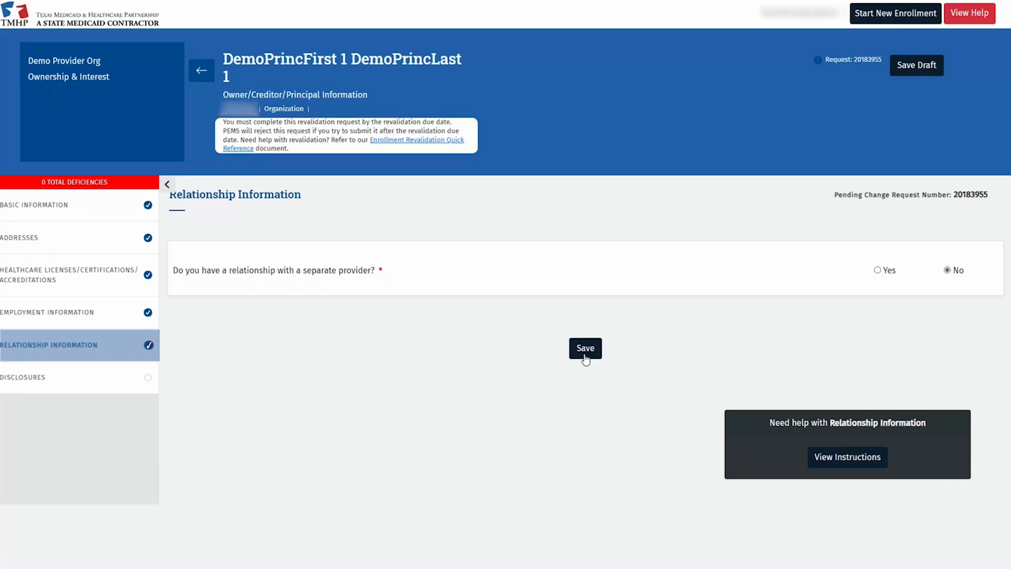
Open Disclosures and answer No to the sanction and other disclosure questions
click(97, 377)
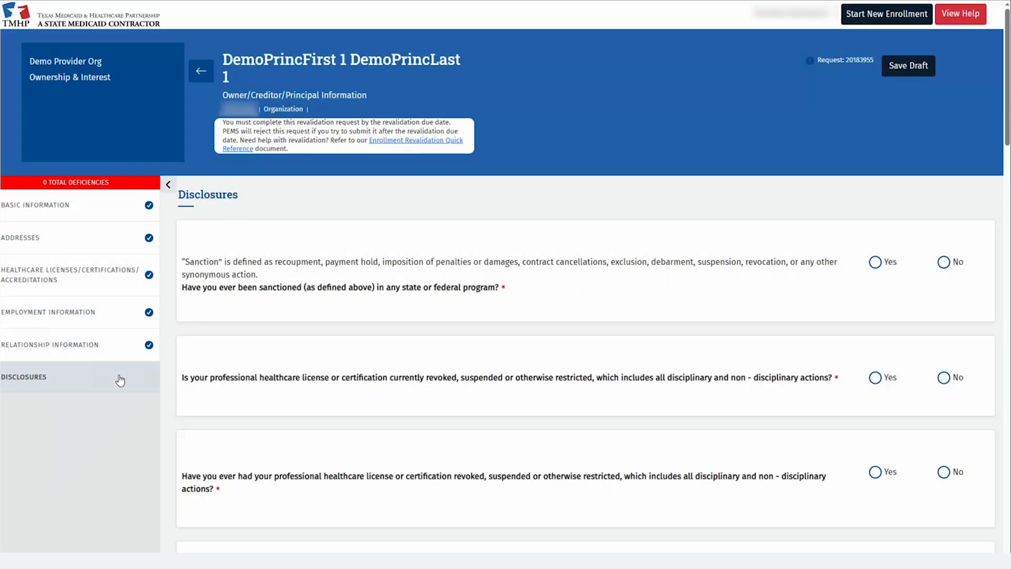
click(945, 265)
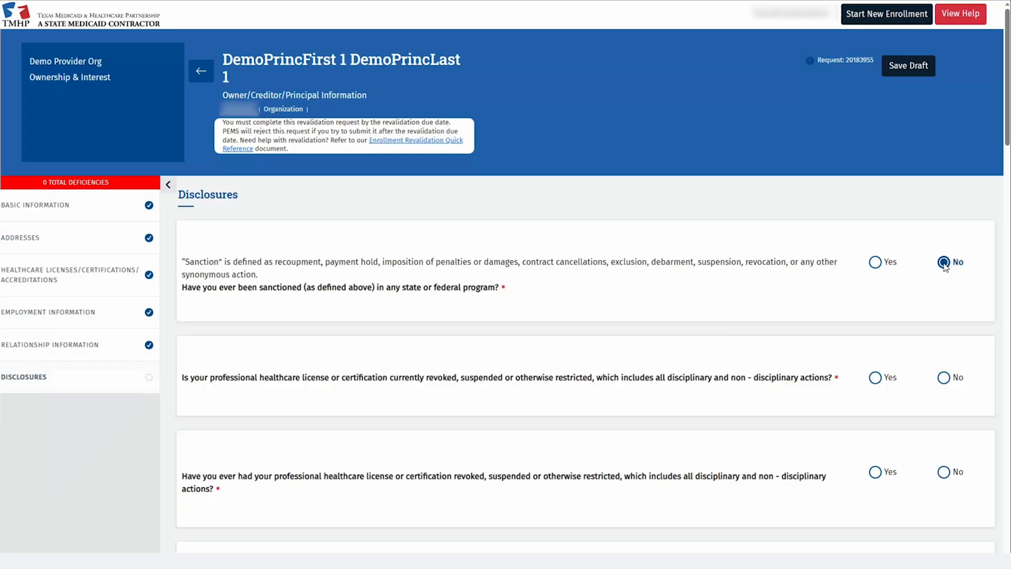
scroll(945, 266, down, 6)
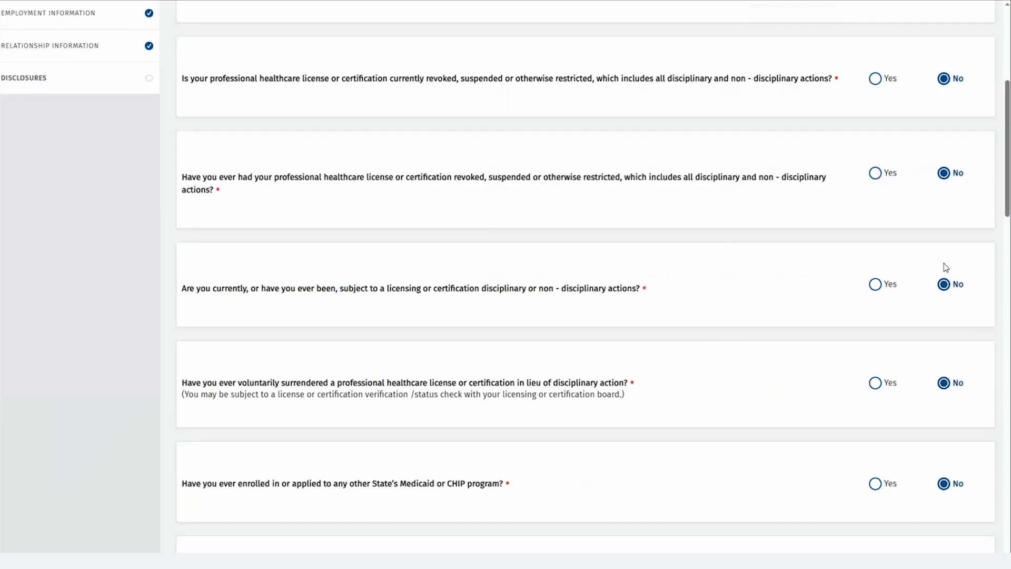
scroll(946, 267, down, 6)
scroll(946, 267, down, 6)
scroll(946, 267, down, 6)
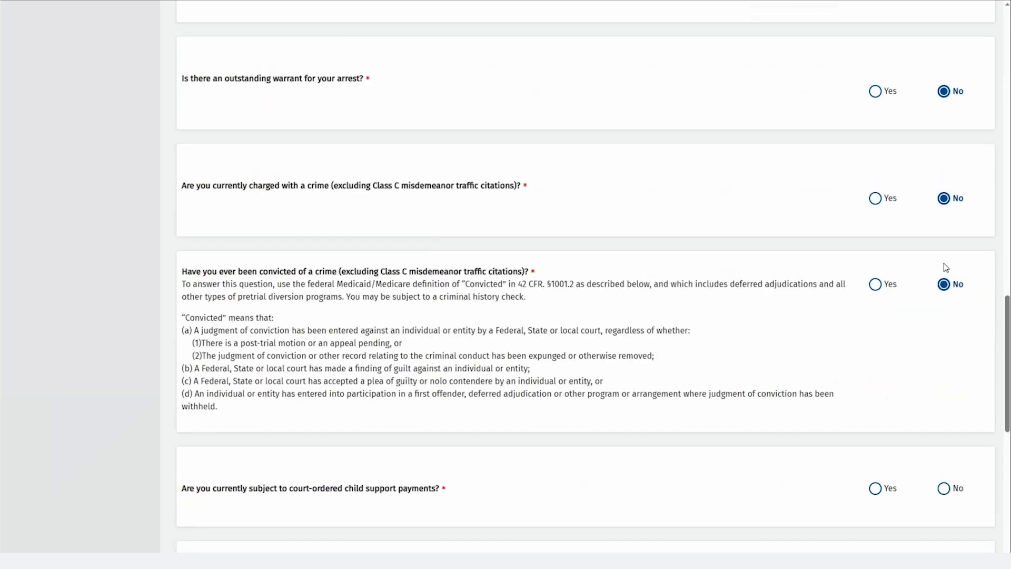
scroll(946, 267, down, 6)
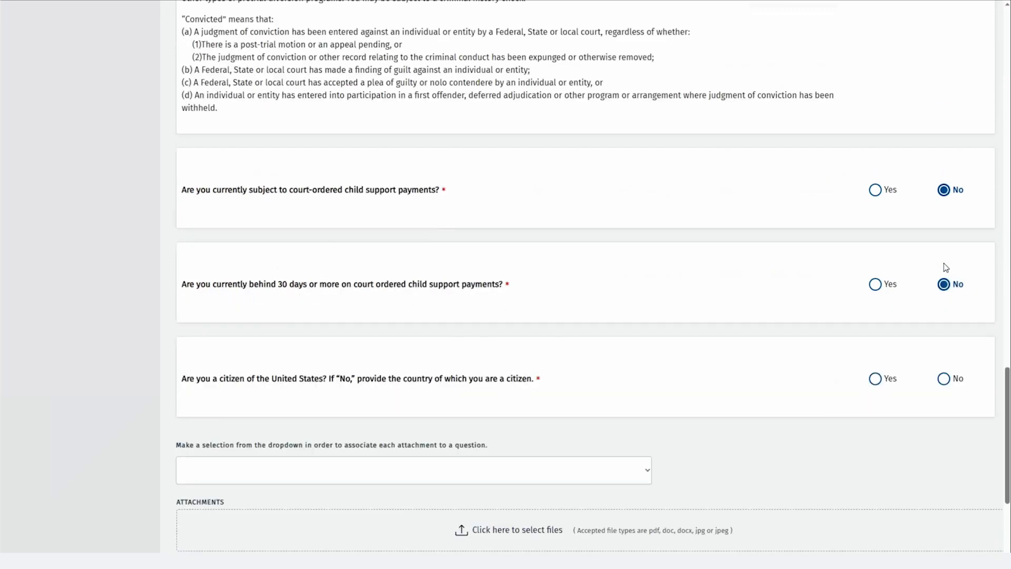
Answer Yes to U.S. citizenship, save the disclosures, and proceed past the attachment reminder
key(Tab)
key(Right)
key(Left)
scroll(935, 264, down, 3)
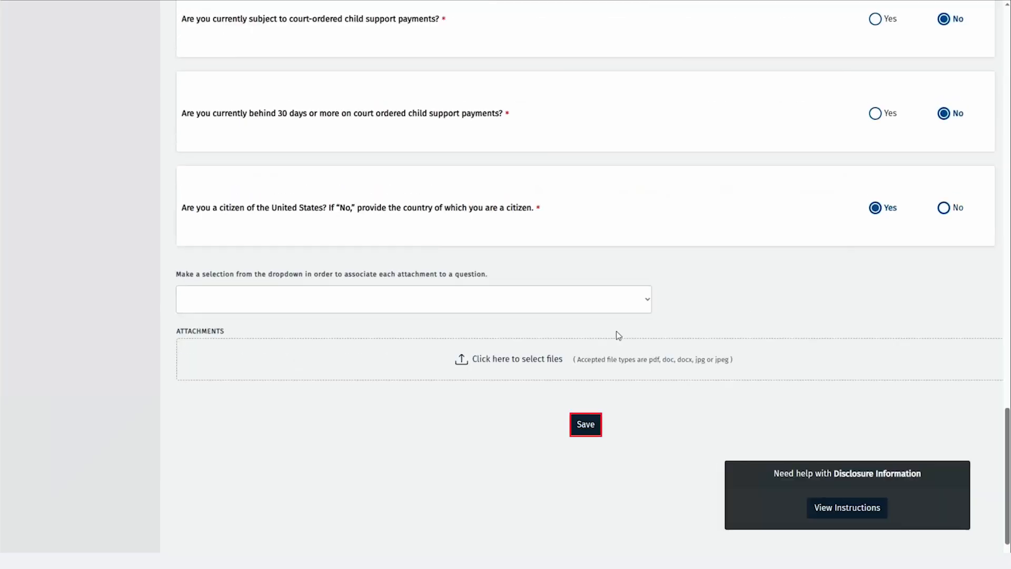
click(585, 426)
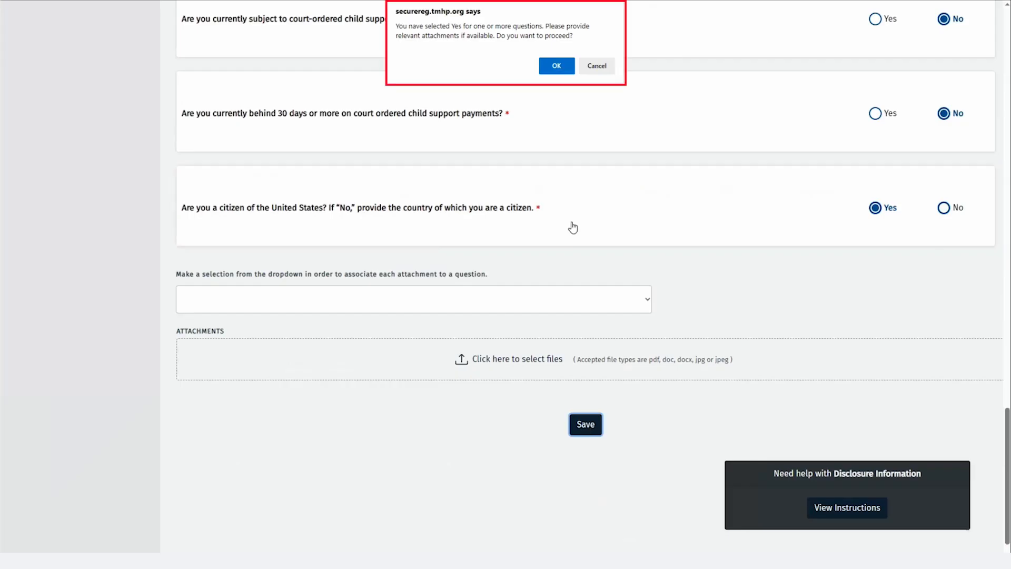
click(556, 66)
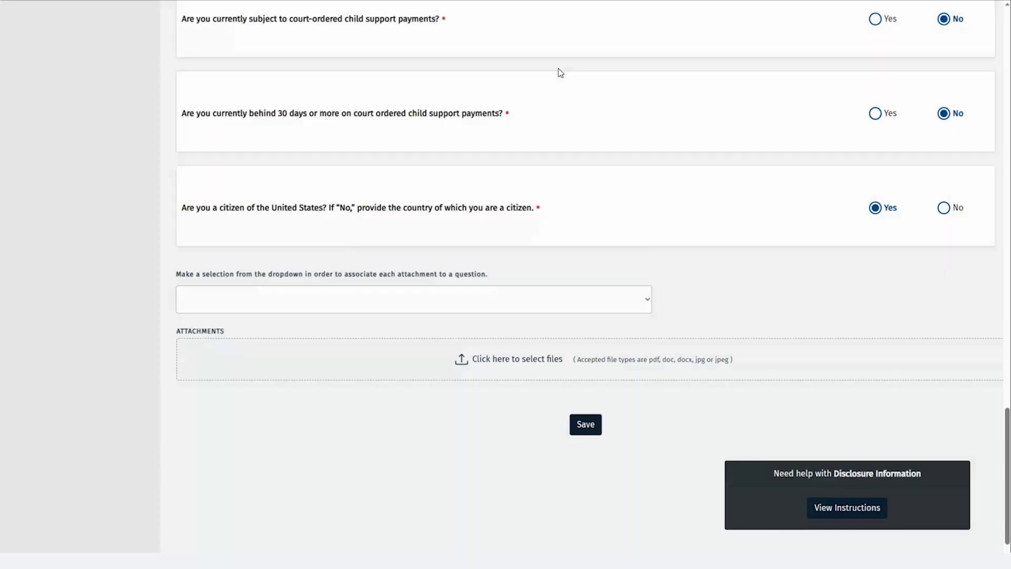
scroll(114, 176, up, 15)
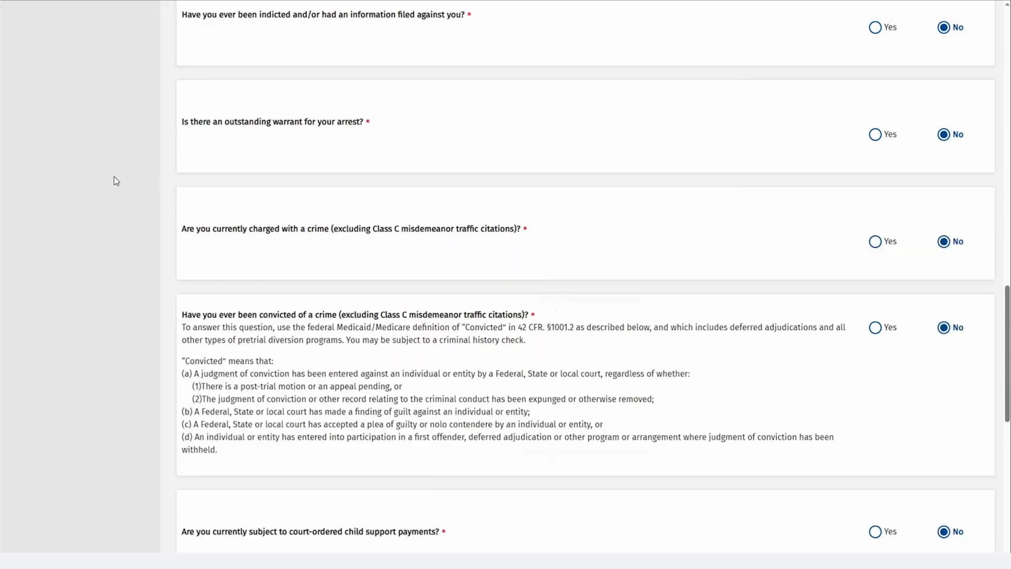
scroll(114, 164, up, 10)
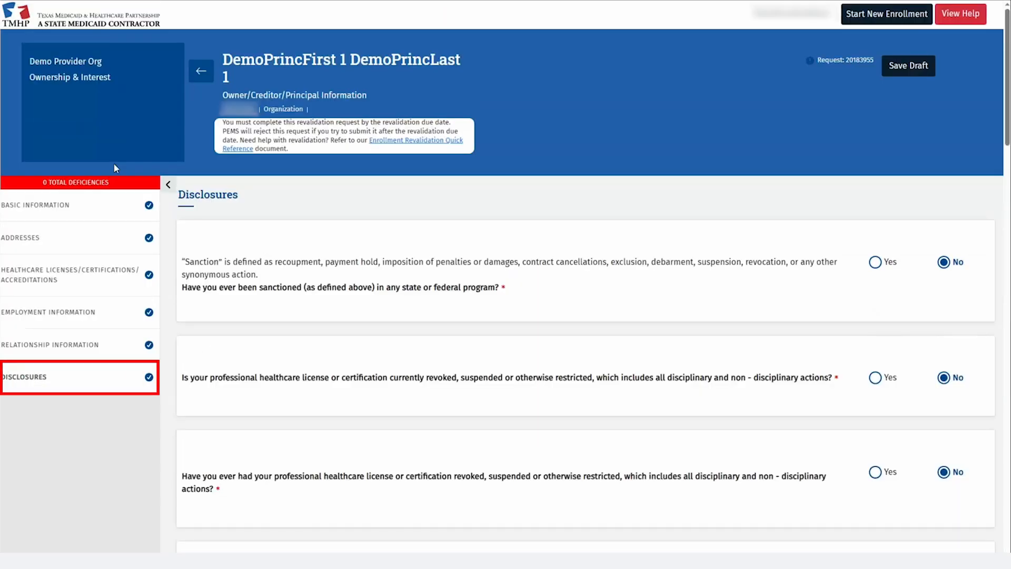
Go back to the Ownership/Controlling Interest page and scroll to the Designation of Authorized Individuals table
click(194, 75)
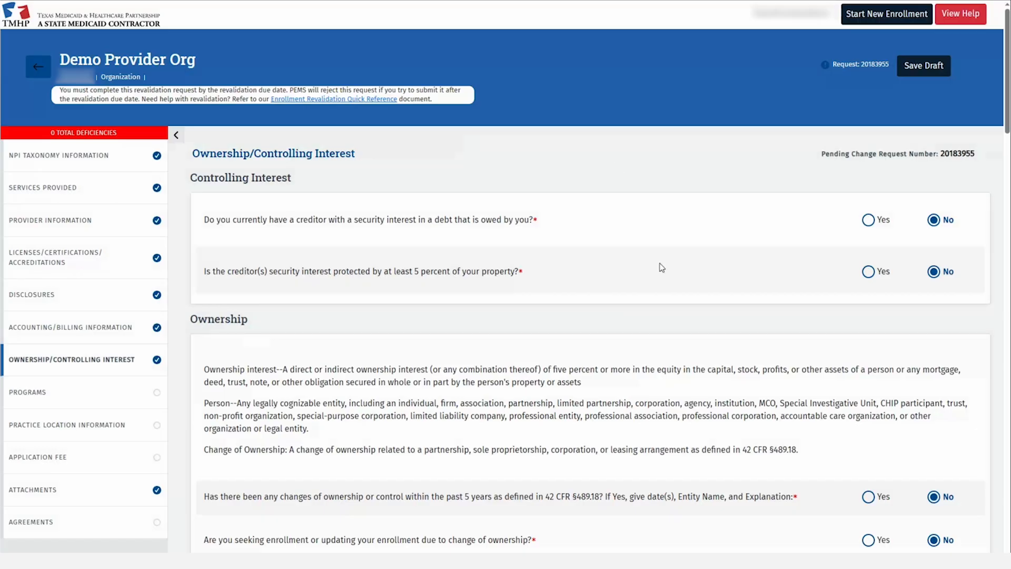
scroll(662, 268, down, 3)
scroll(671, 307, down, 5)
scroll(670, 306, down, 5)
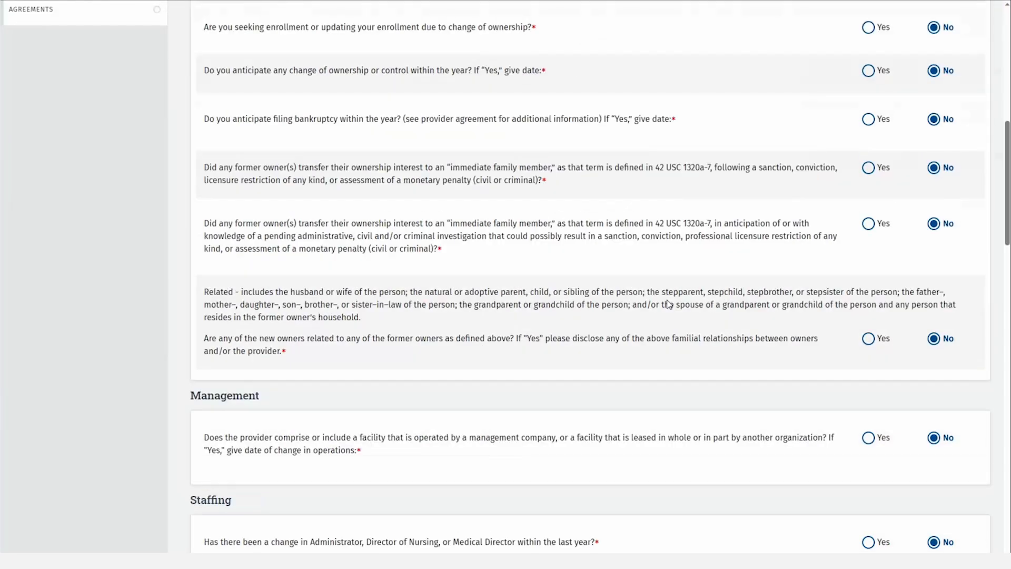
scroll(669, 305, down, 2)
scroll(670, 306, down, 10)
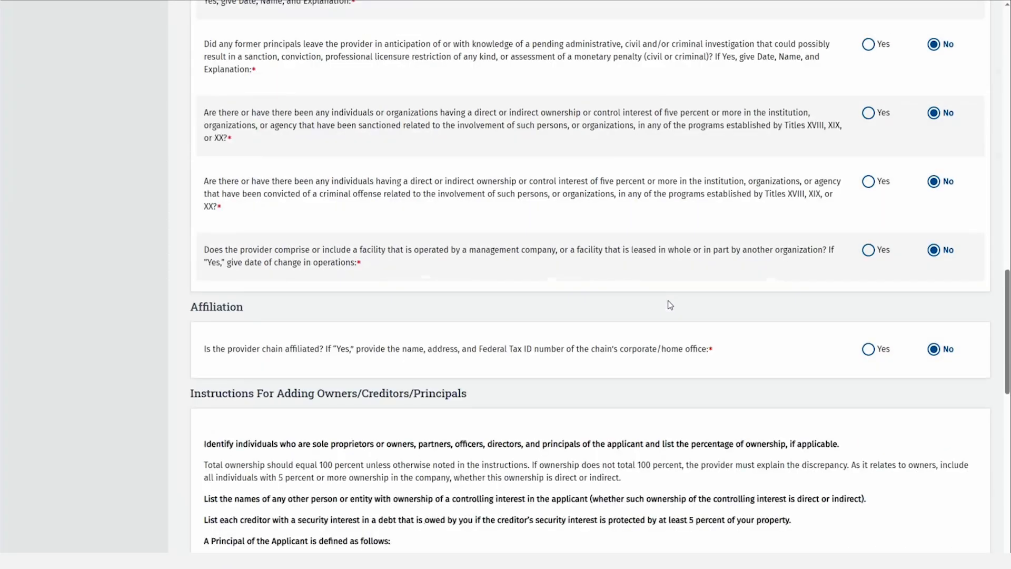
scroll(670, 306, down, 15)
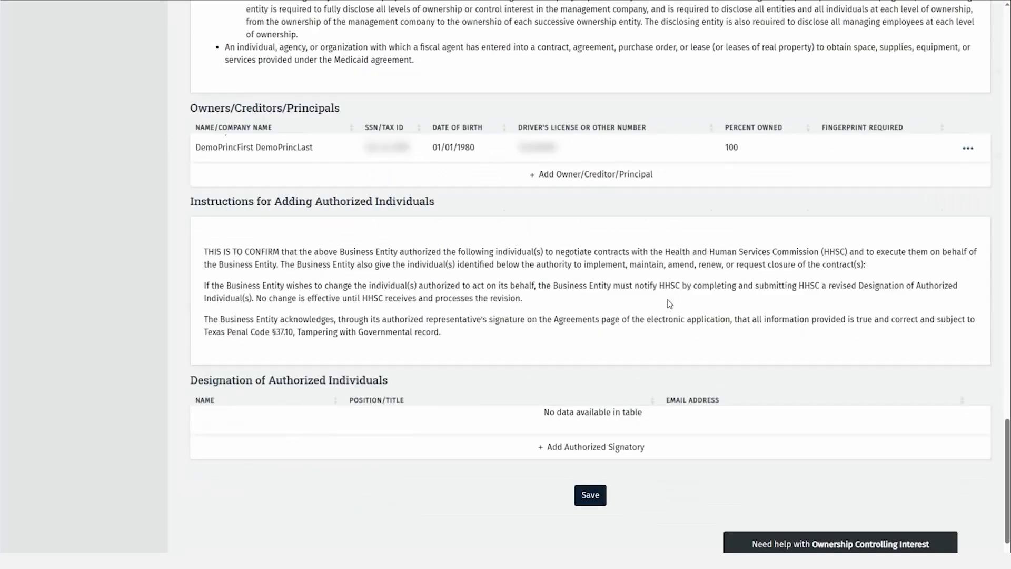
scroll(670, 304, down, 2)
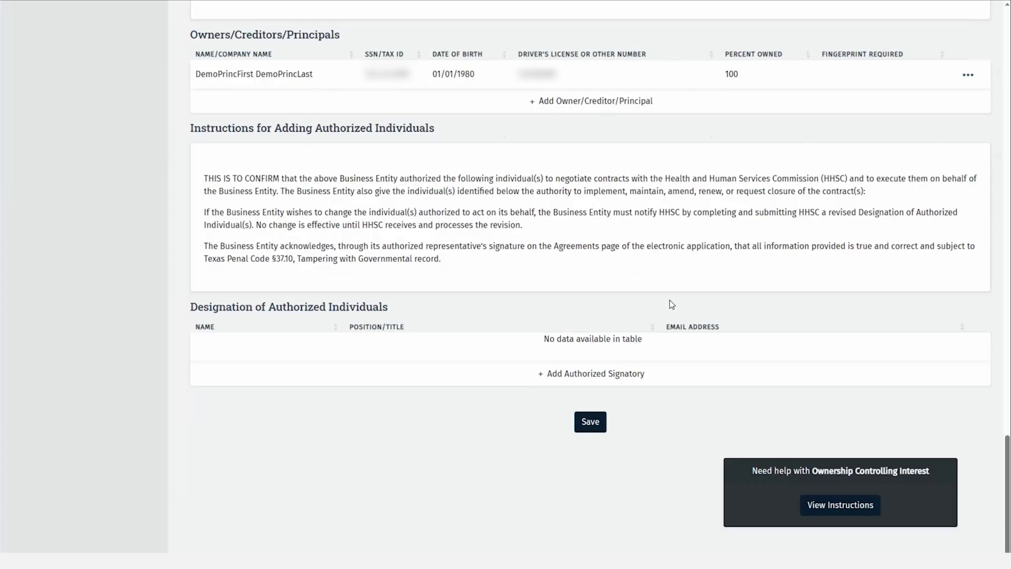
Add the CEO principal as an authorized signatory with their e-mail address
click(611, 375)
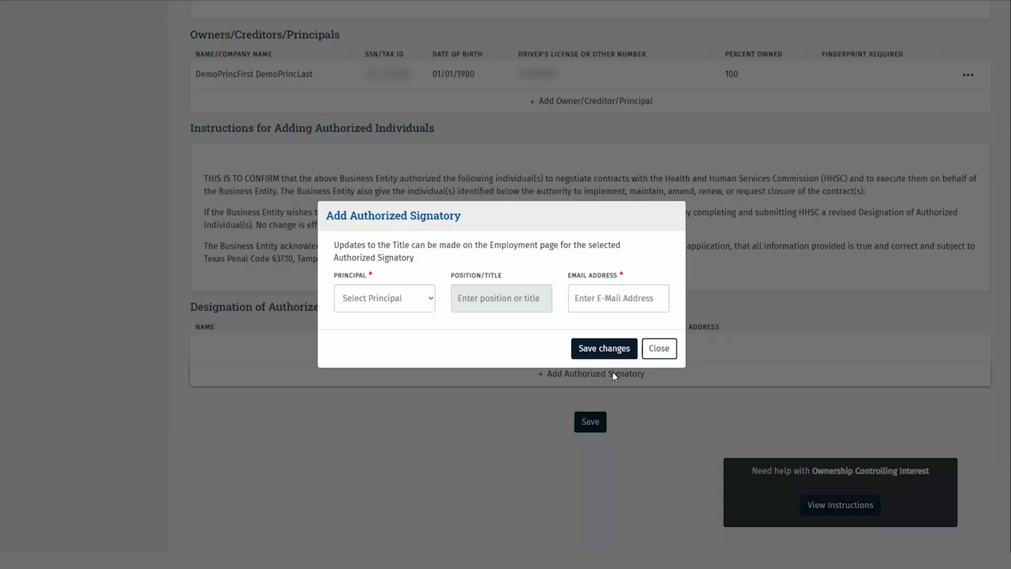
click(423, 308)
click(417, 330)
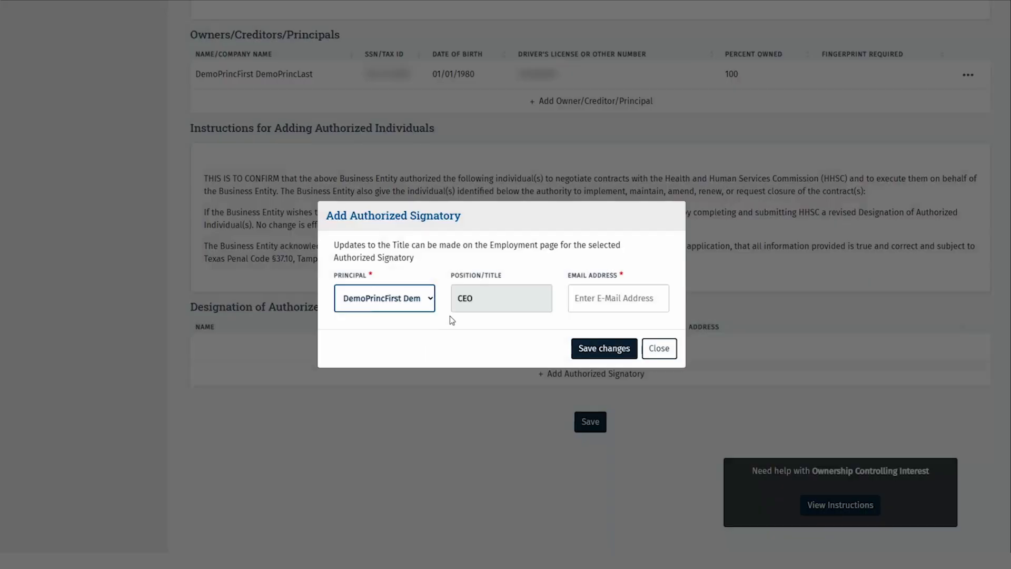
click(575, 303)
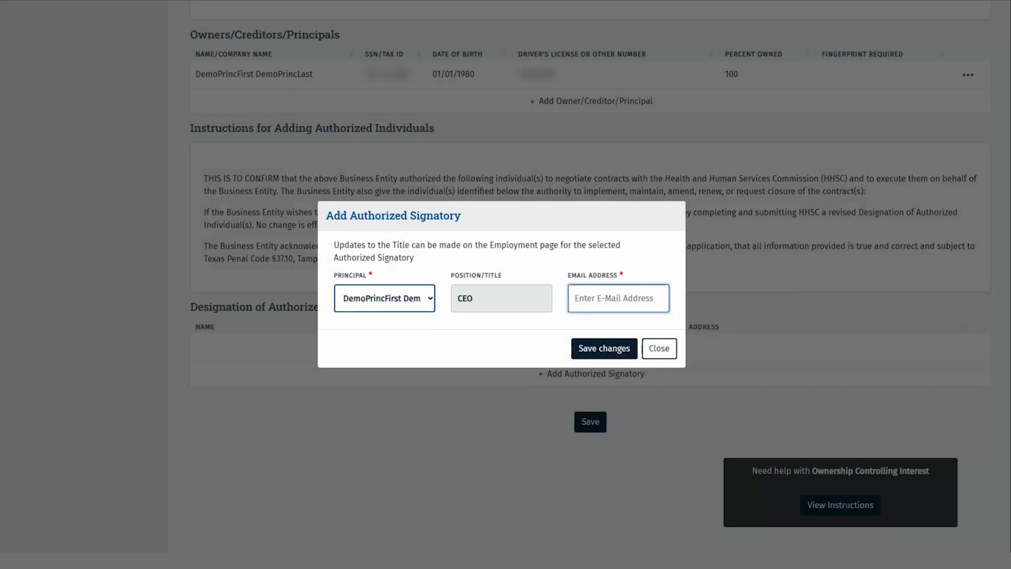
text(...)
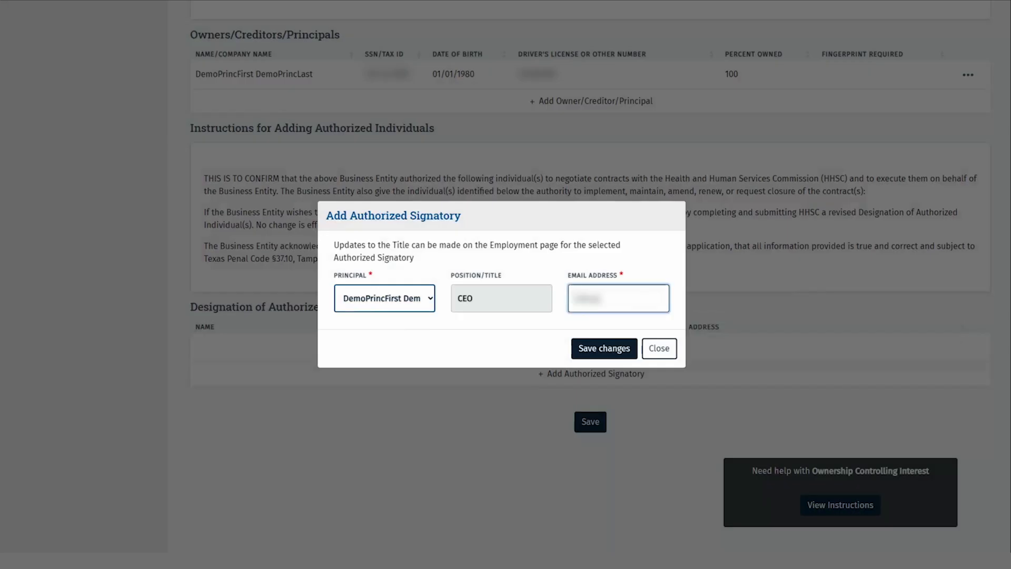
text(......)
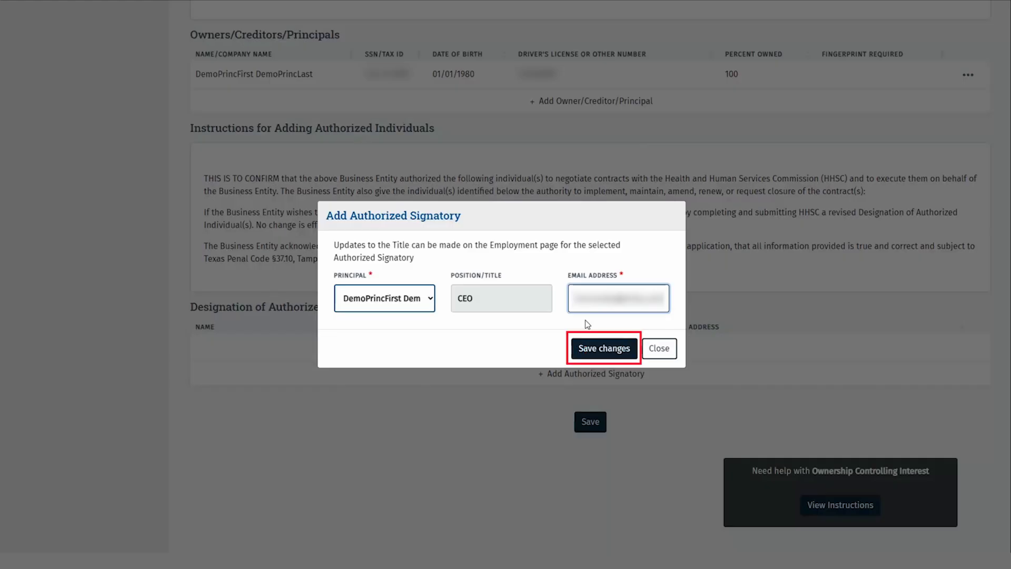
click(601, 339)
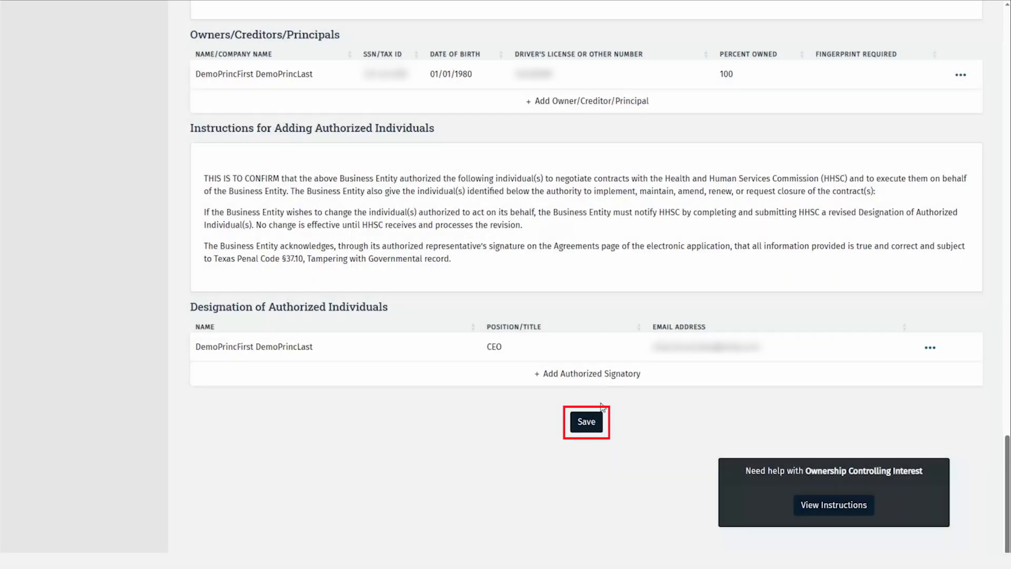
Save the Ownership/Controlling Interest page
click(590, 421)
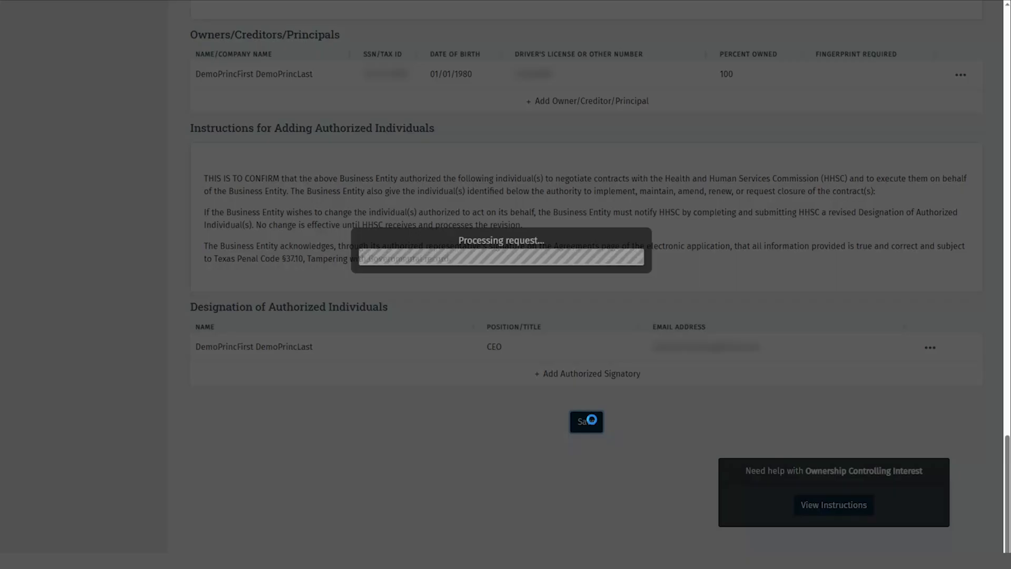
scroll(126, 273, up, 15)
scroll(126, 272, up, 5)
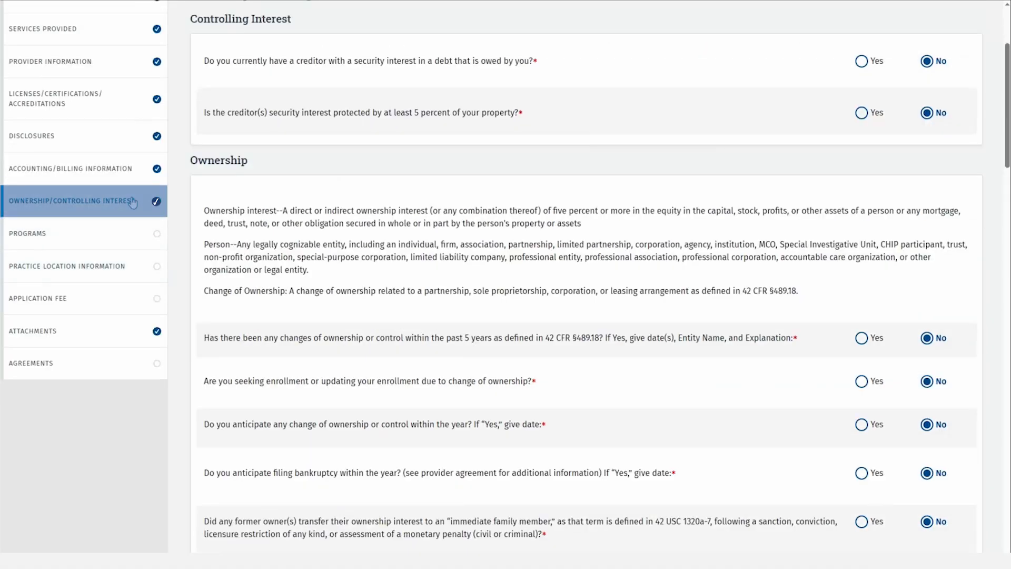
In Programs, answer No for CCP and other programs, and Yes for Long Term Care Services
click(88, 224)
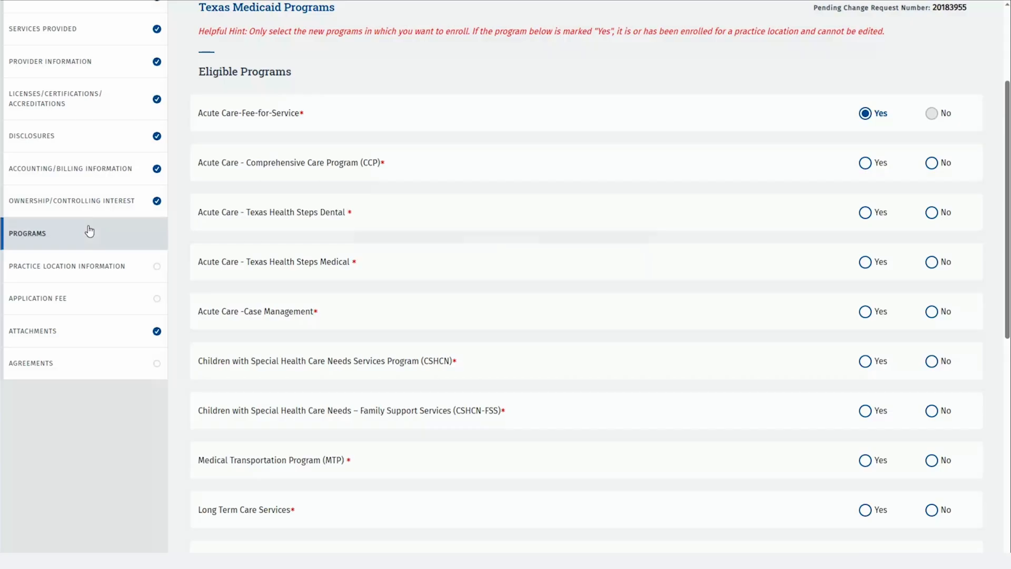
click(932, 163)
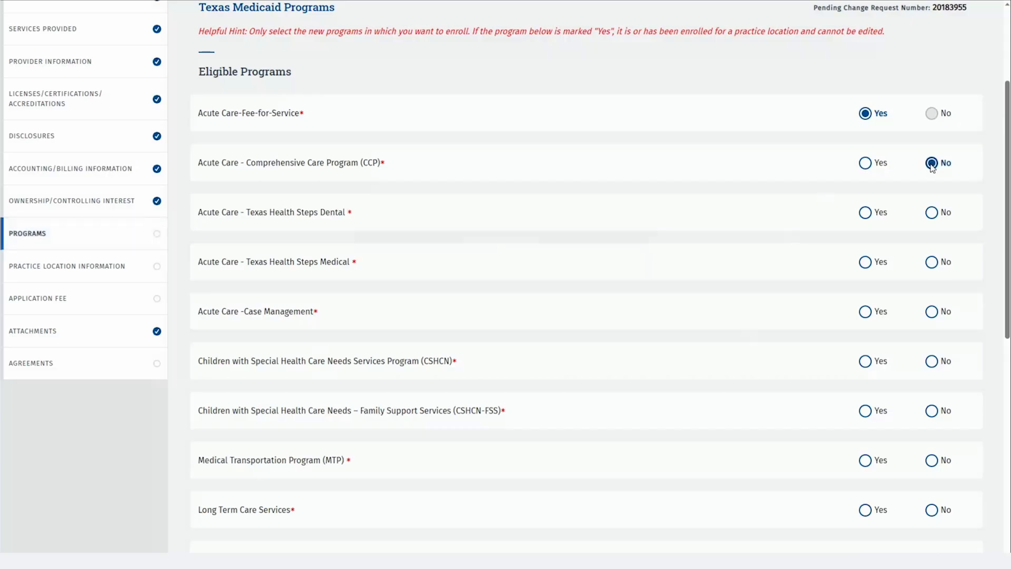
key(Tab)
key(Right)
key(Left)
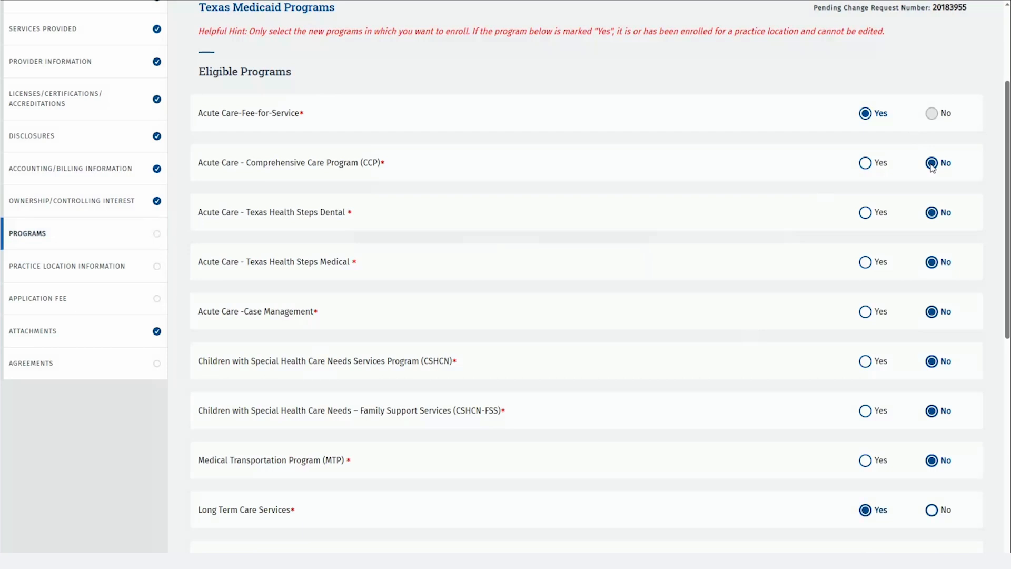
key(Tab)
key(Right)
key(Tab)
key(Right)
key(Tab)
key(Right)
key(Tab)
key(Tab)
key(Tab)
key(Tab)
key(Right)
key(Tab)
key(Right)
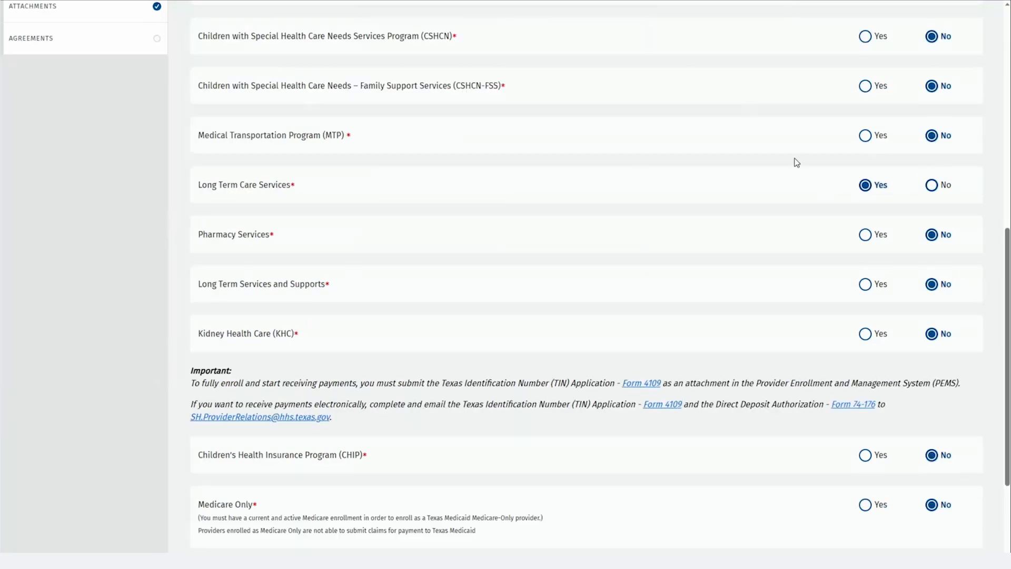
scroll(640, 227, down, 3)
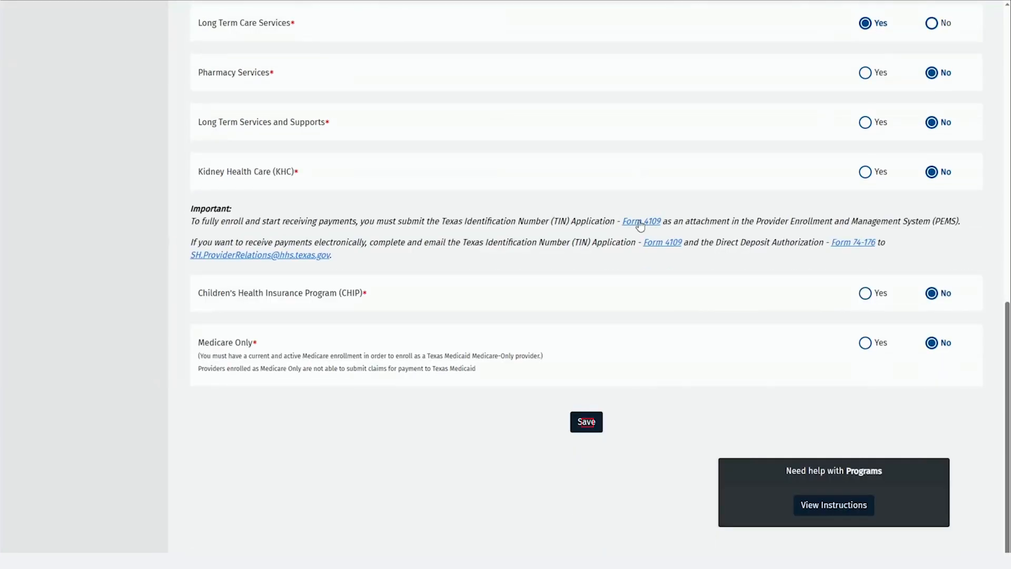
Save the program answers and go to Practice Location Information
click(593, 423)
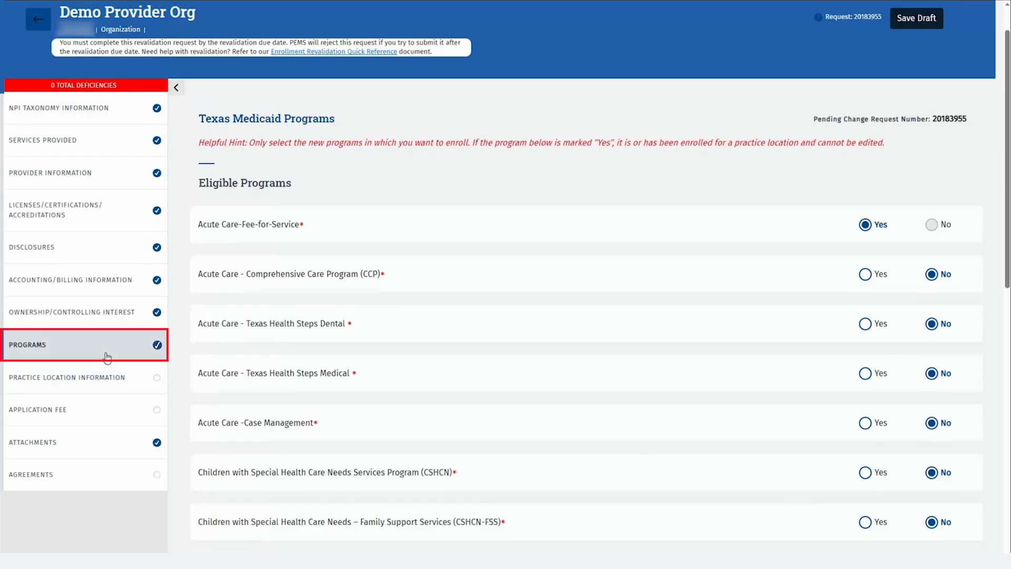
click(107, 357)
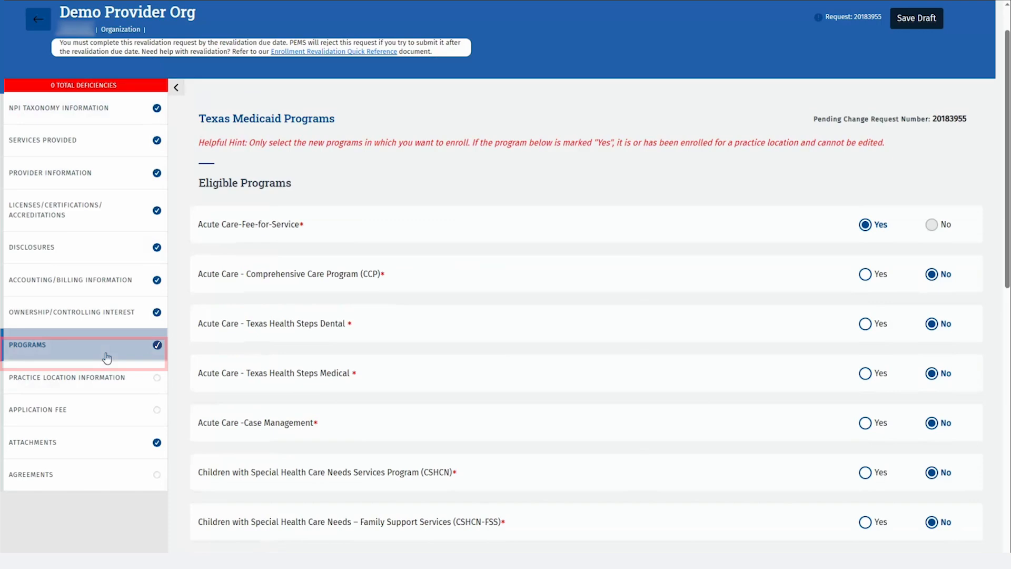
click(132, 384)
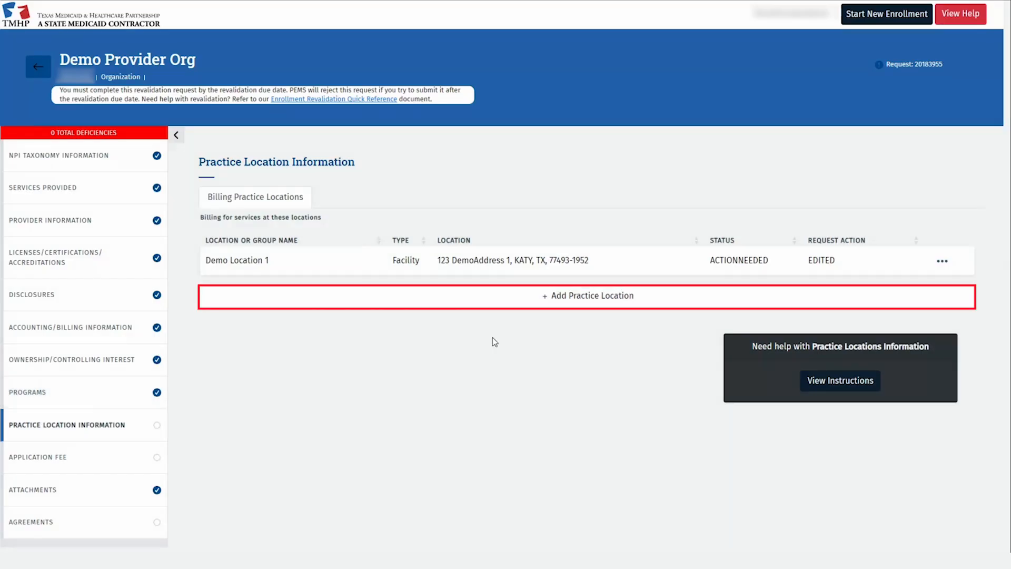
Try adding a Facility practice location, then show Demo Location 1's action menu
click(671, 305)
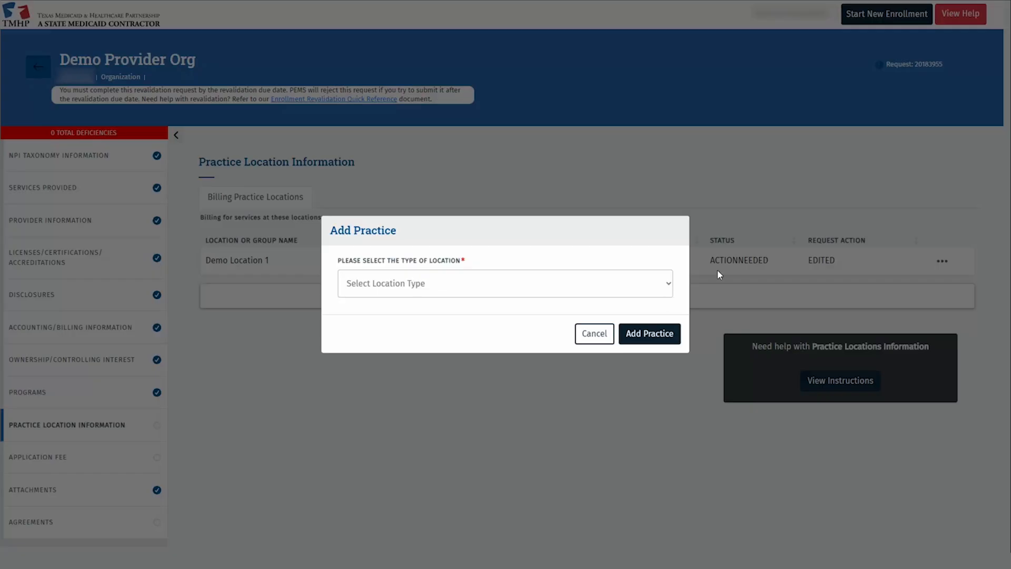
click(670, 284)
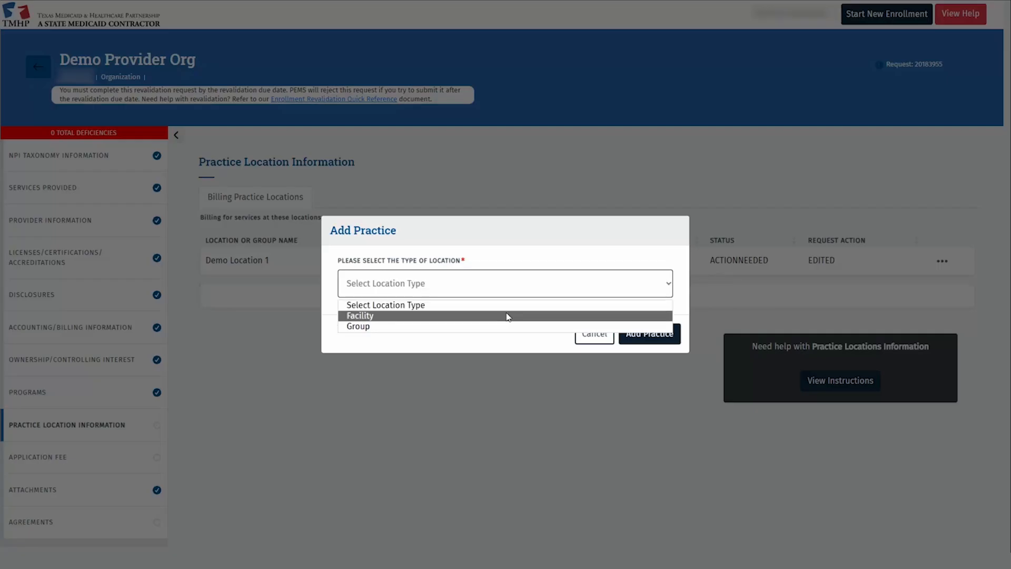
click(508, 316)
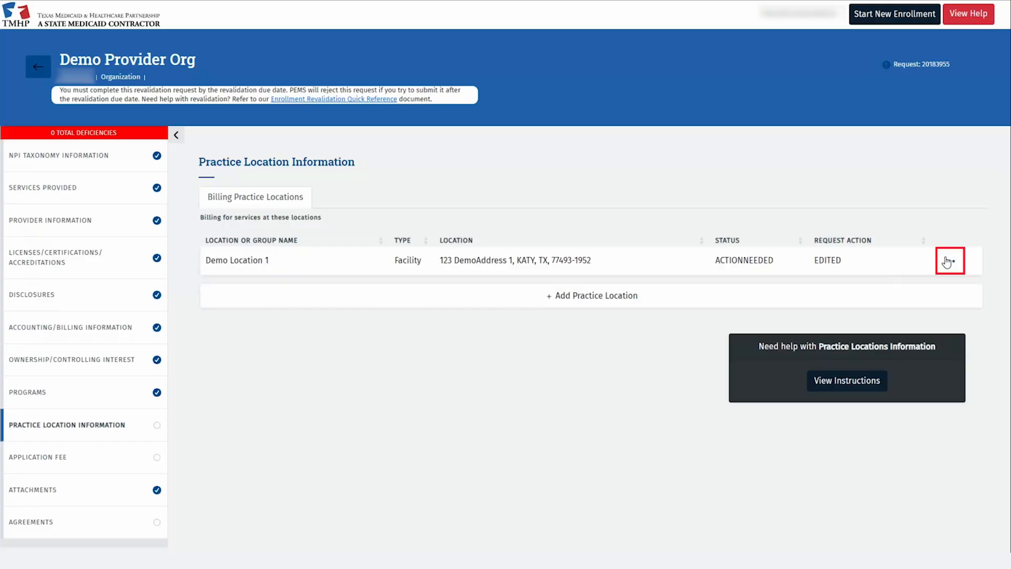
click(947, 260)
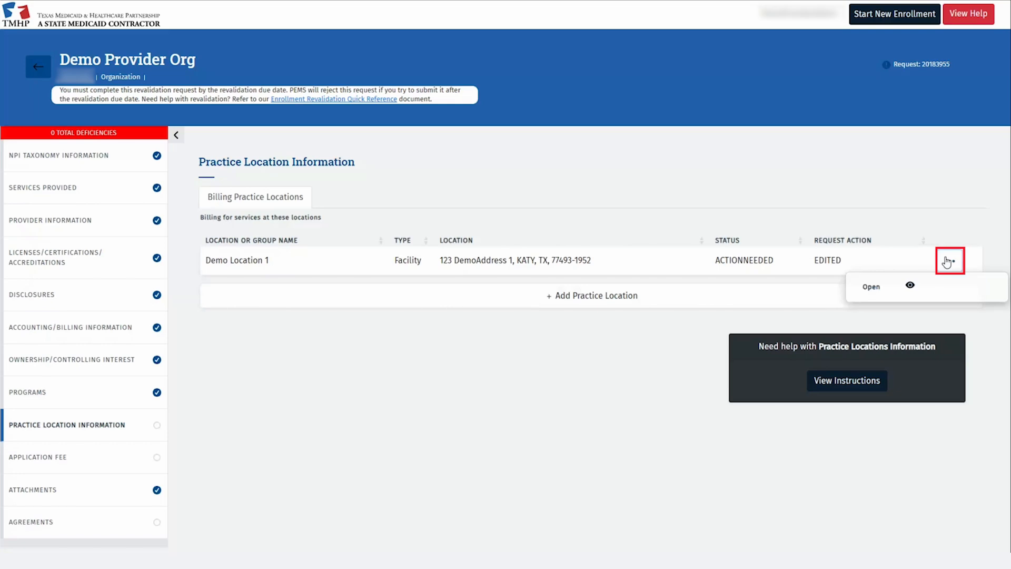
Verify Demo Location 1's Katy address, continue with it as entered, and save Basic Information
click(932, 289)
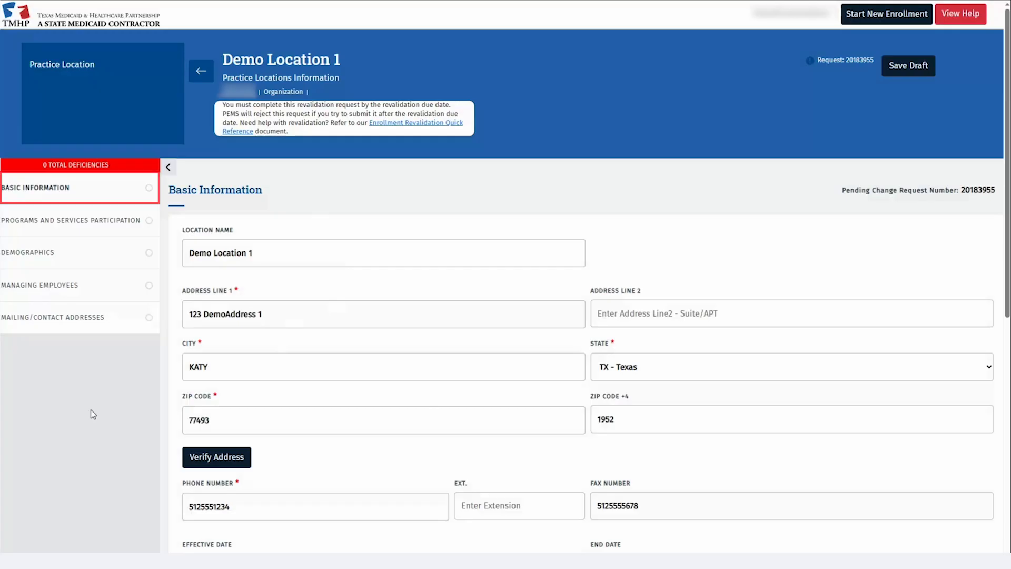
scroll(90, 410, down, 3)
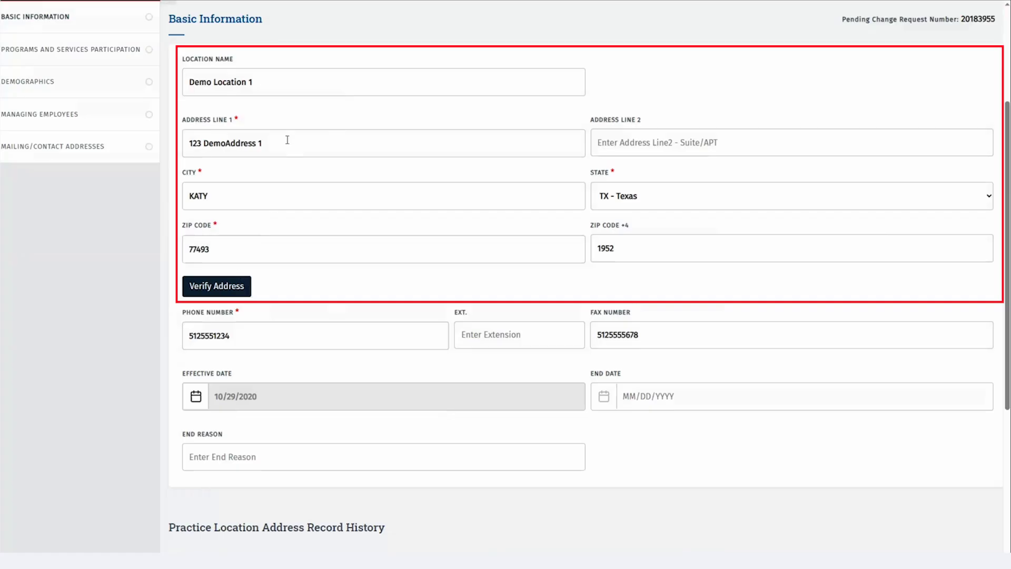
click(246, 286)
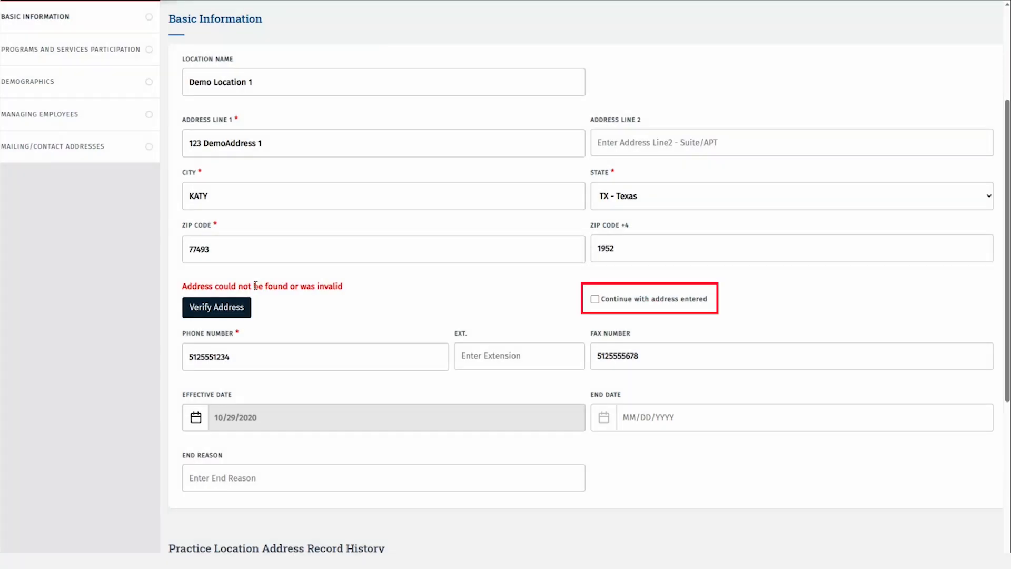
click(595, 300)
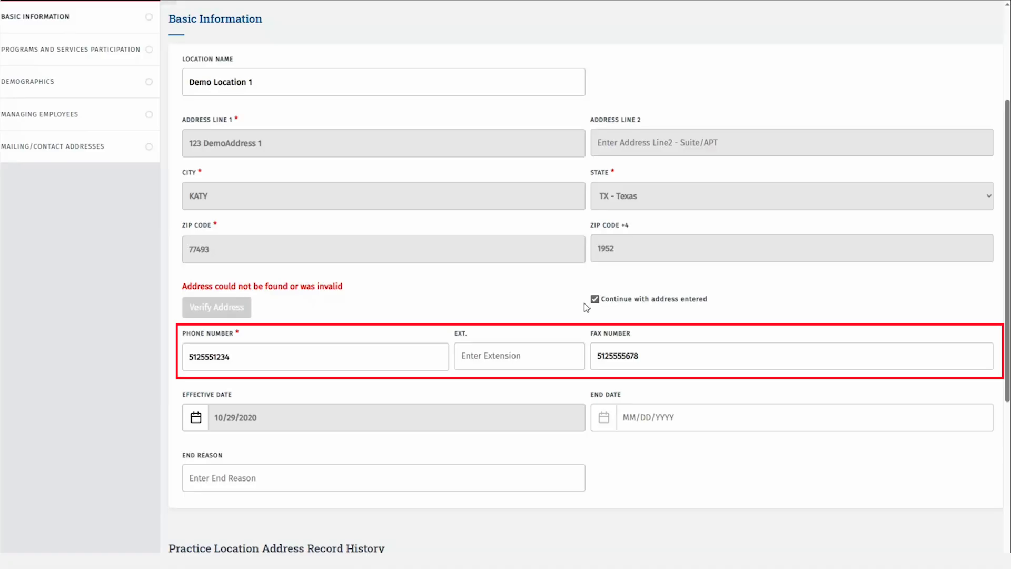
scroll(586, 307, down, 2)
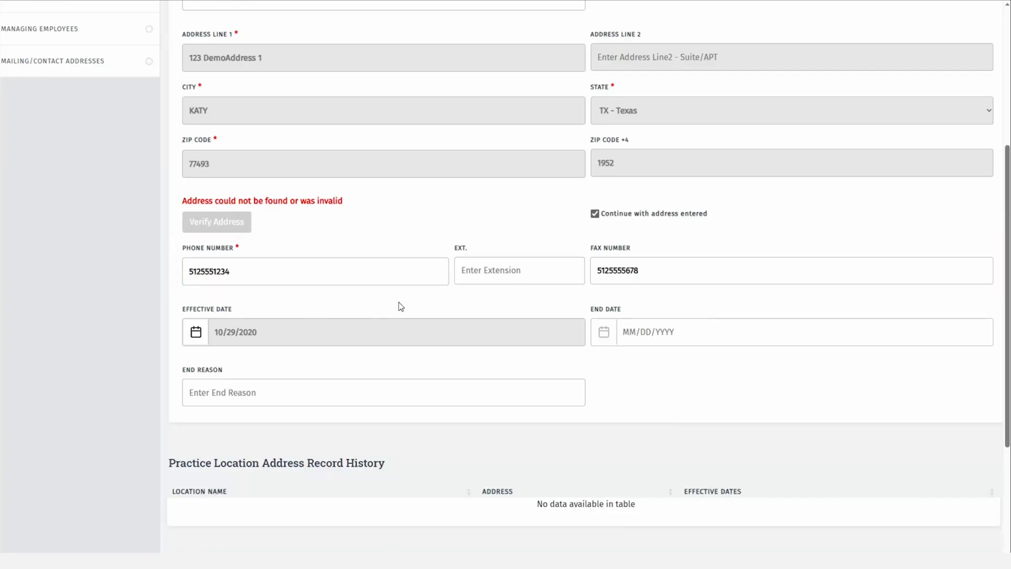
scroll(401, 307, down, 5)
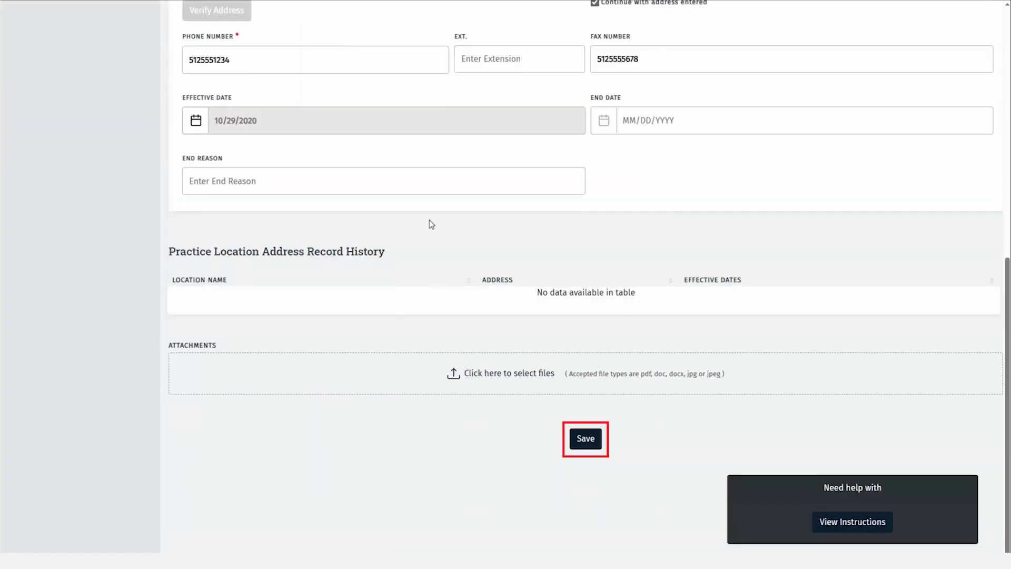
click(586, 437)
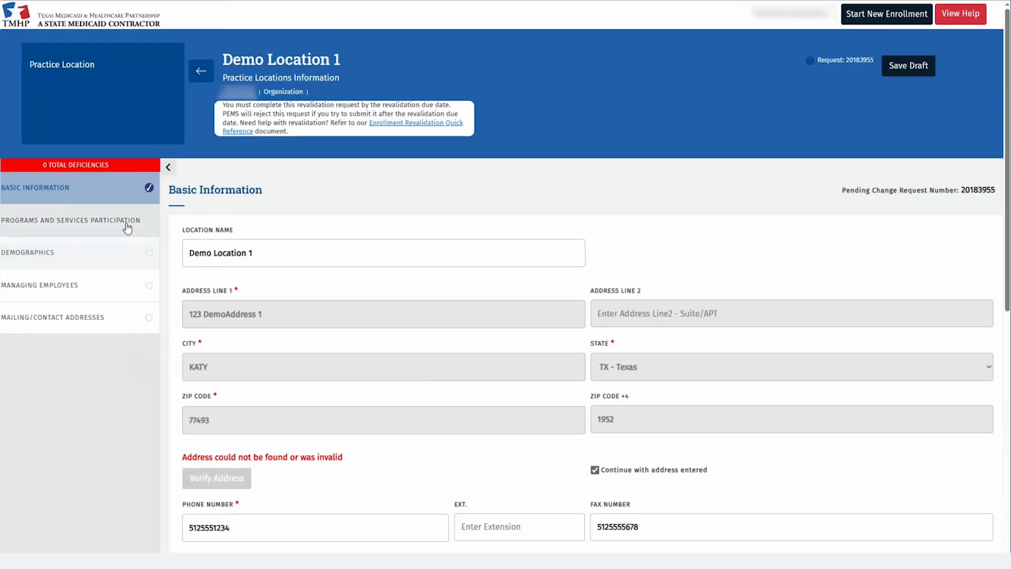
Change the surety bond expiration date to 12/14/2026 and save the bond
click(126, 217)
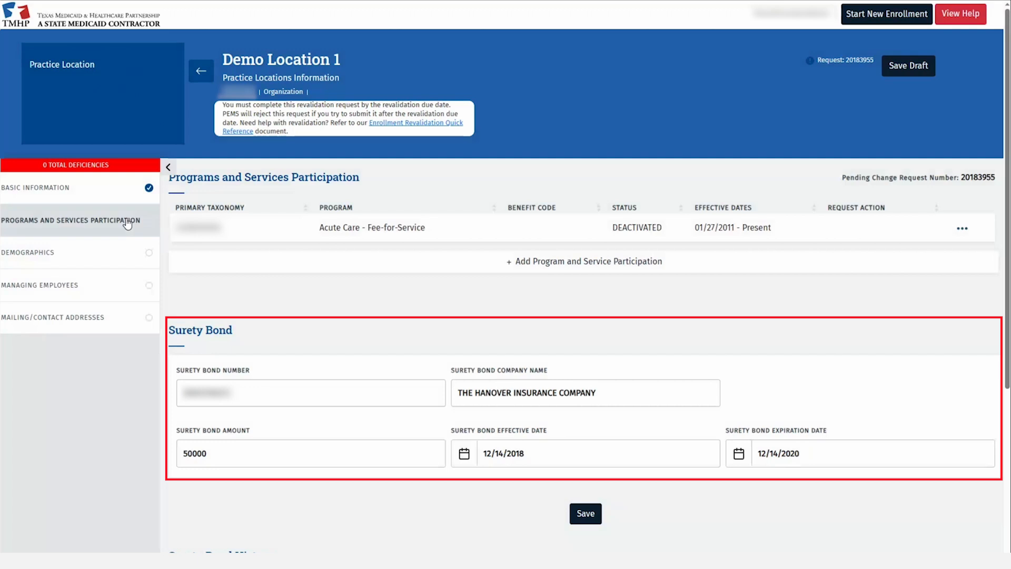
scroll(153, 284, down, 3)
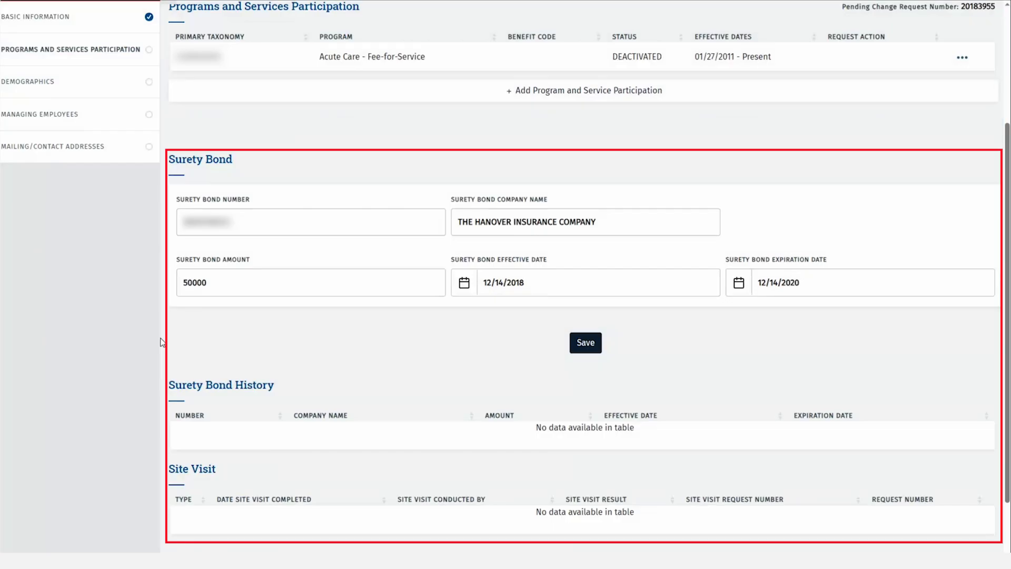
click(806, 281)
key(BackSpace)
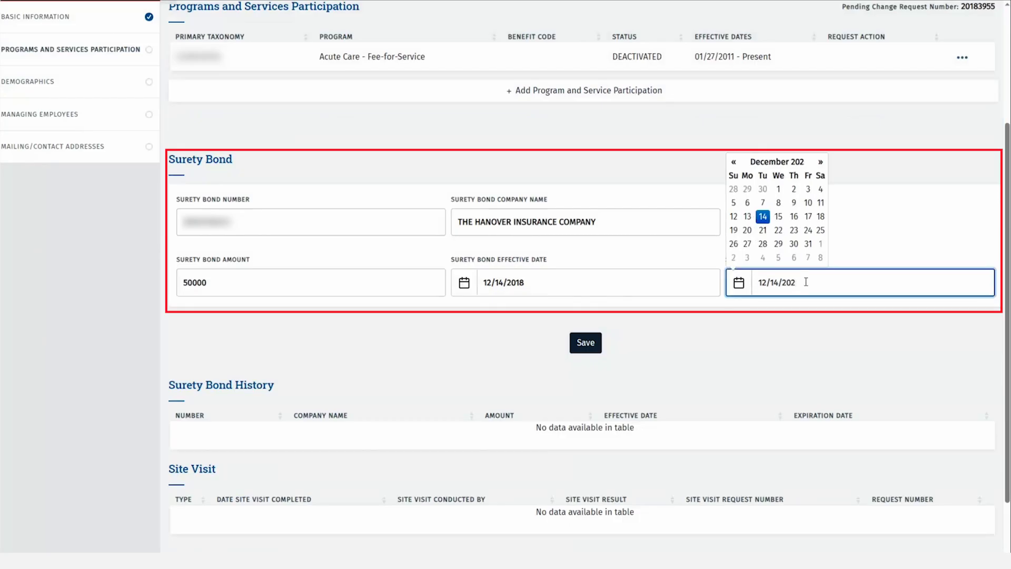
text(6)
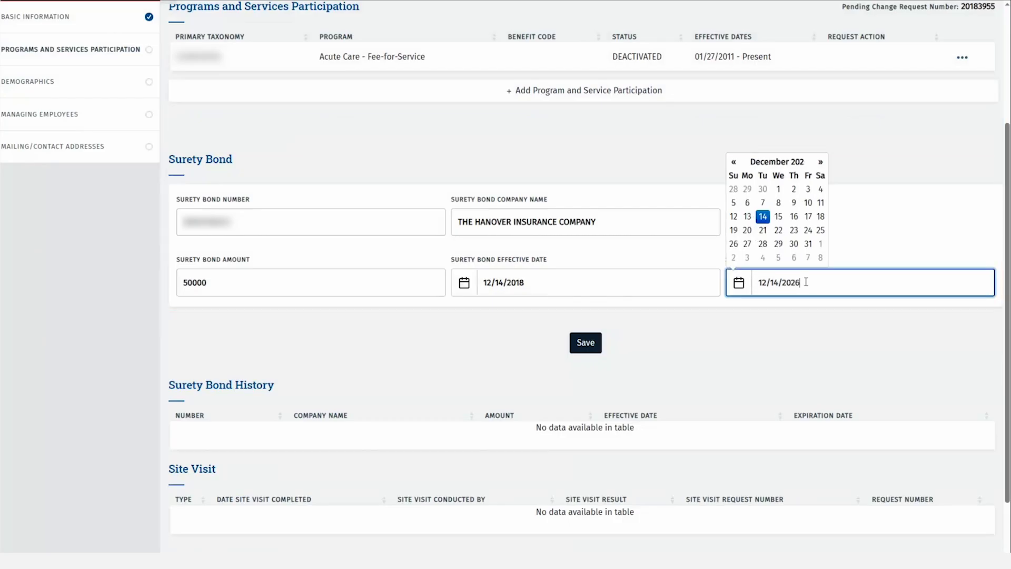
click(594, 344)
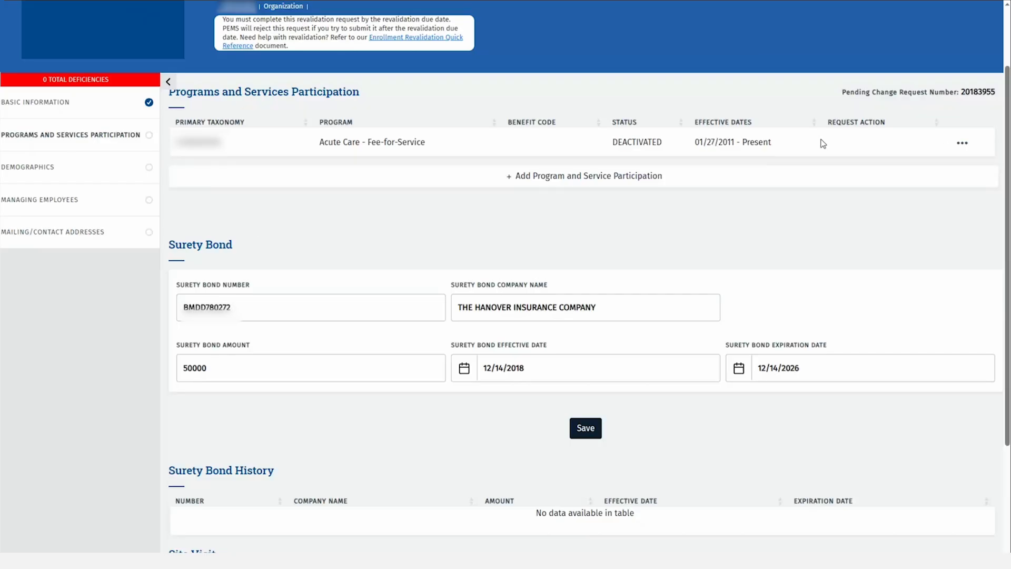
Open Acute Care - Fee-for-Service details, keep 'end participation' at No, and review status codes
click(963, 146)
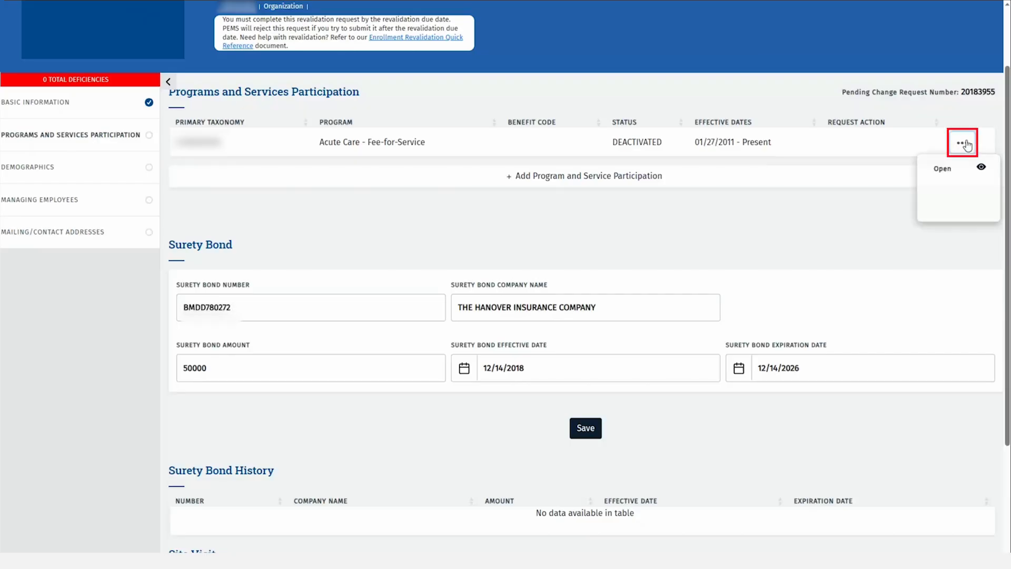
click(954, 166)
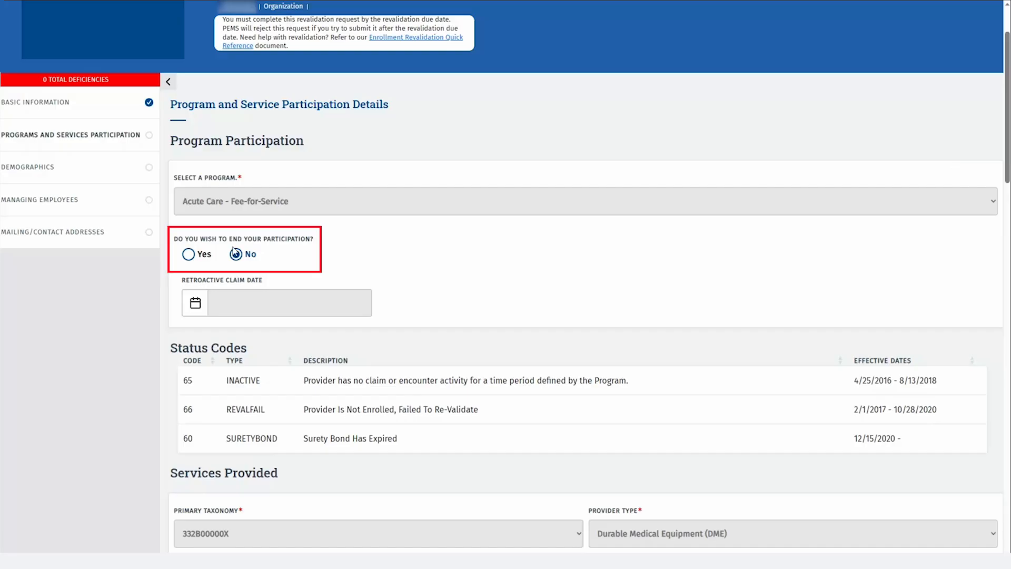
click(186, 255)
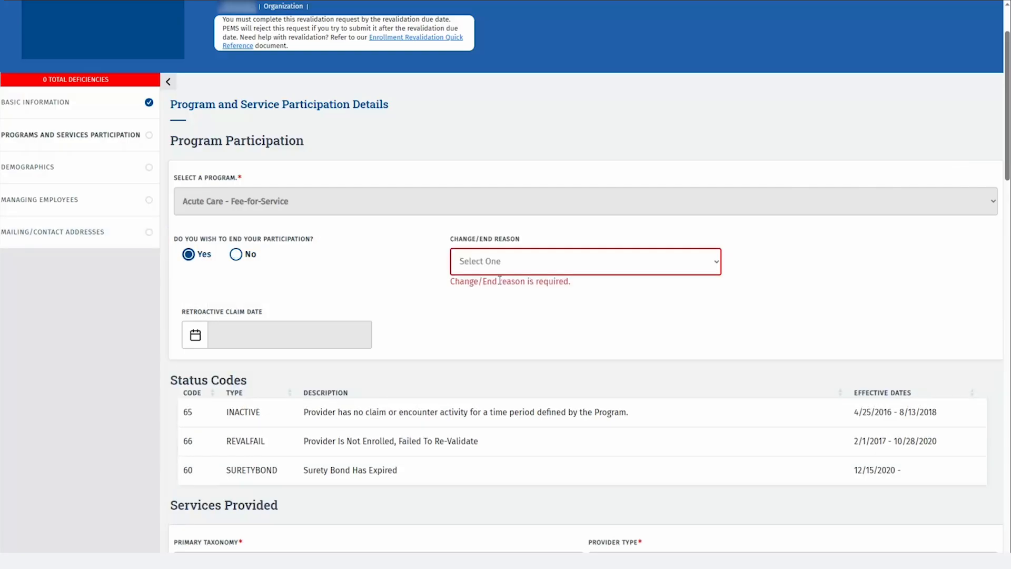
click(524, 270)
click(515, 315)
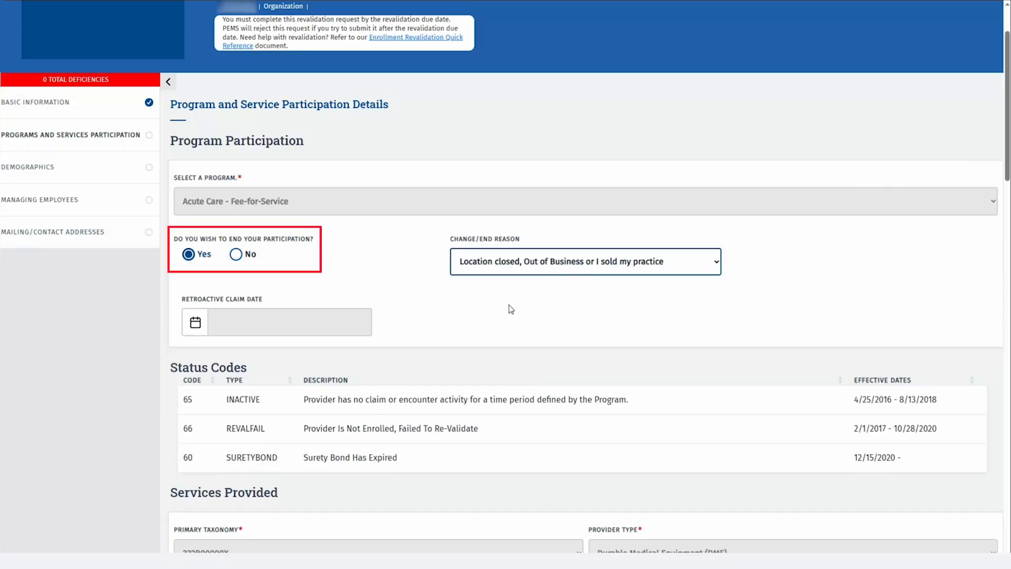
click(237, 254)
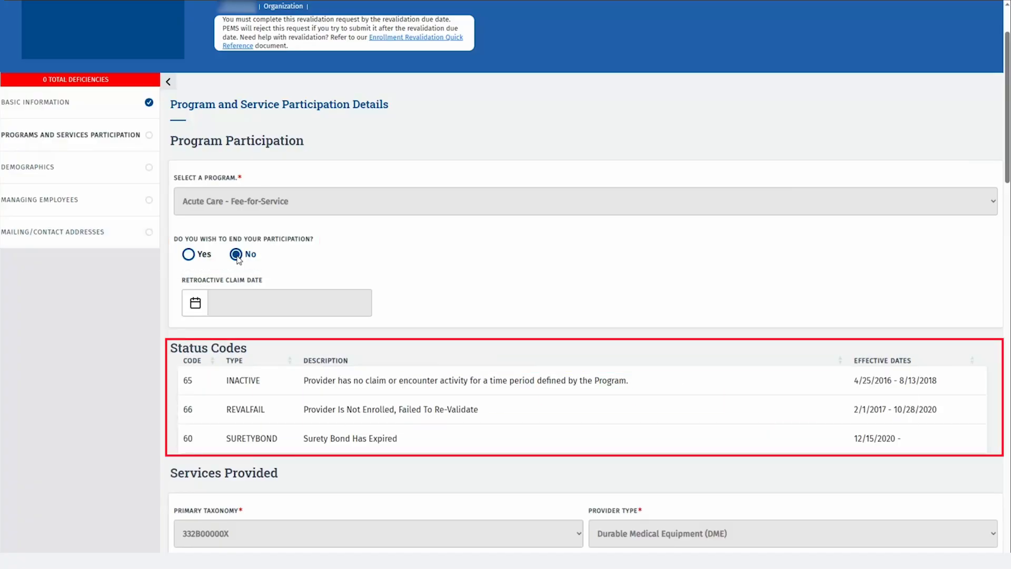
scroll(637, 262, down, 3)
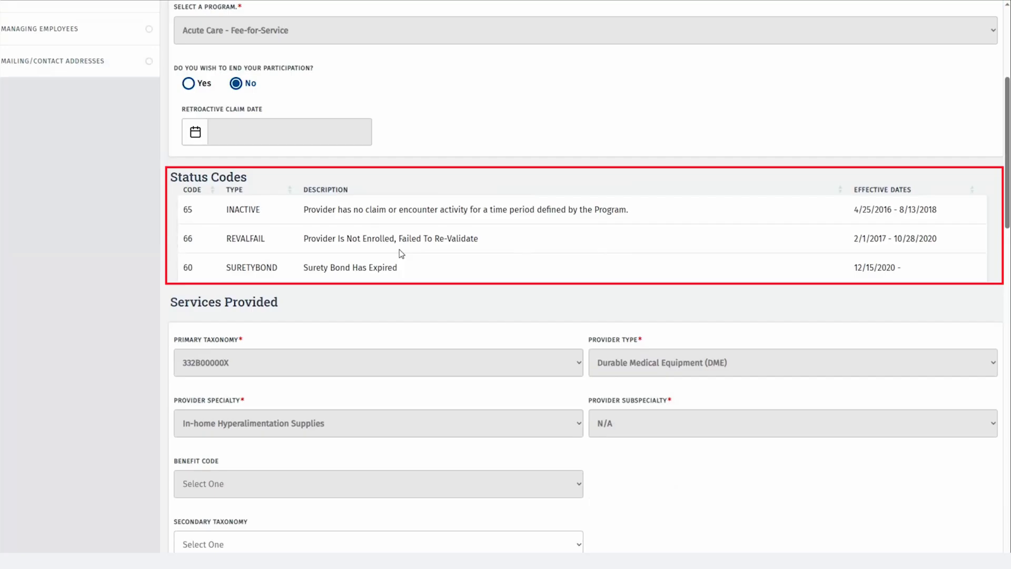
scroll(413, 258, down, 8)
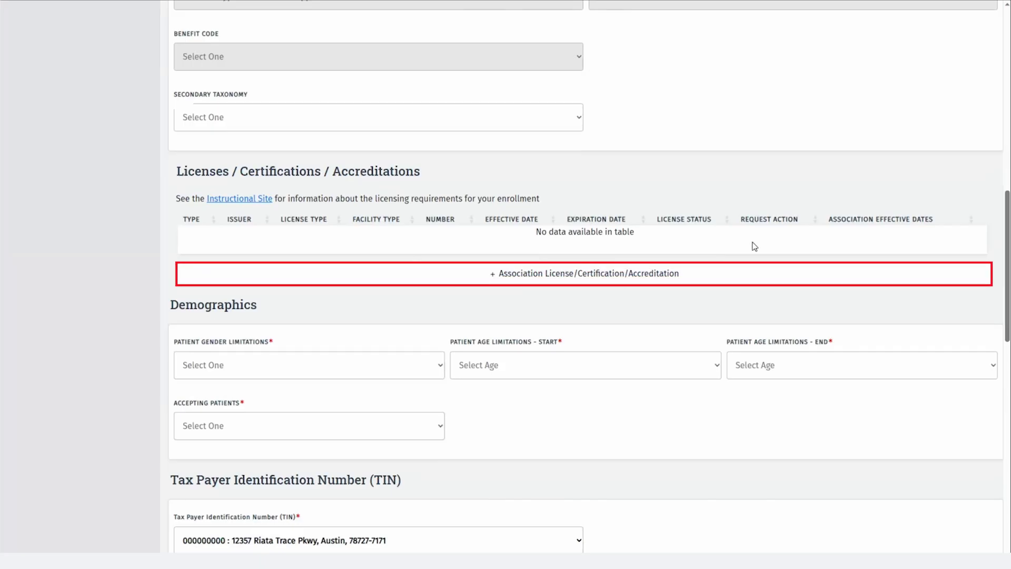
Associate the CLIA accreditation 12345 with the Acute Care participation
click(642, 285)
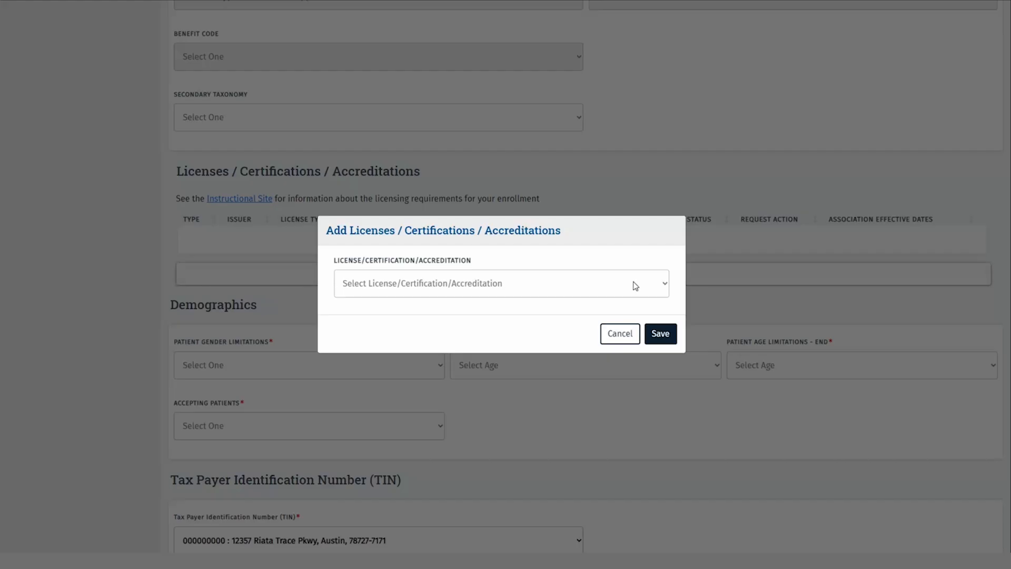
click(664, 286)
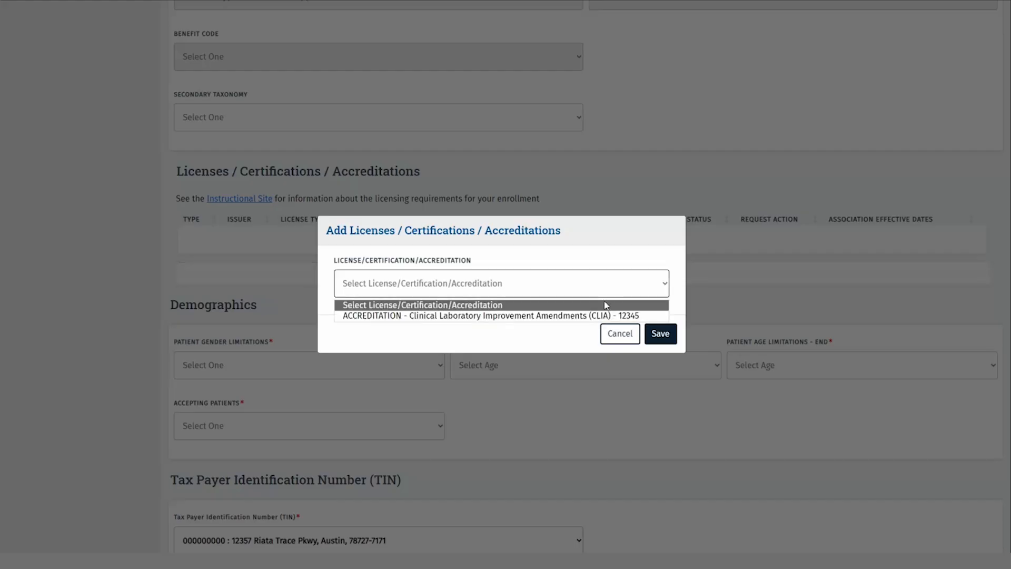
click(585, 316)
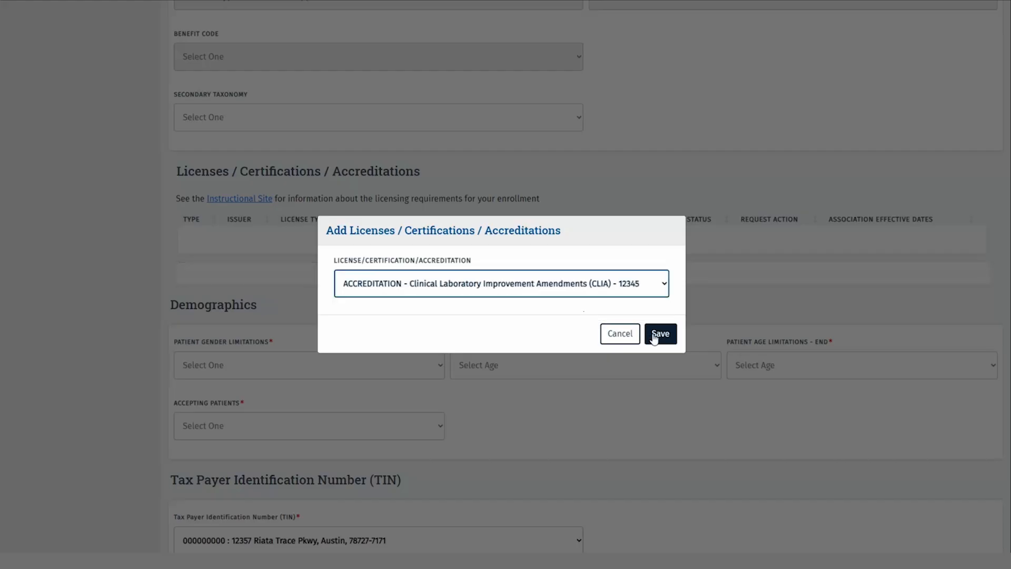
click(658, 334)
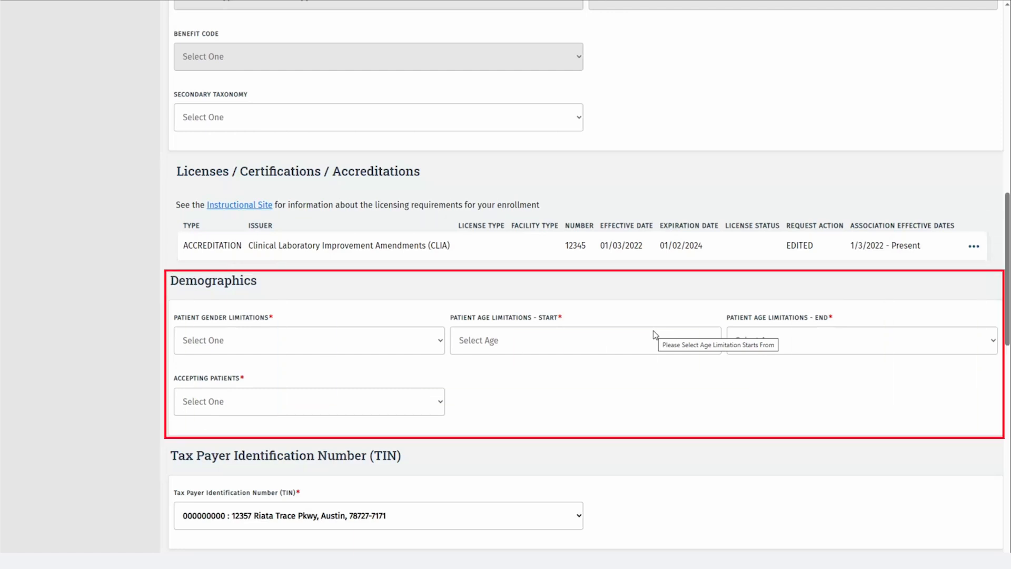
Set demographics to all genders, ages 0–18, accepting new patients, keeping the existing TIN
click(442, 340)
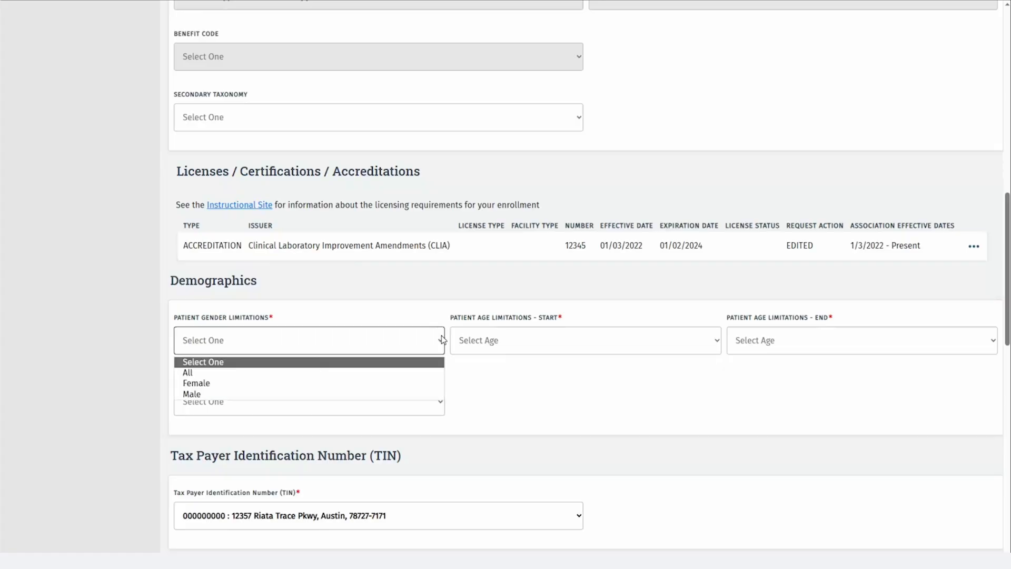
click(367, 373)
scroll(508, 380, down, 3)
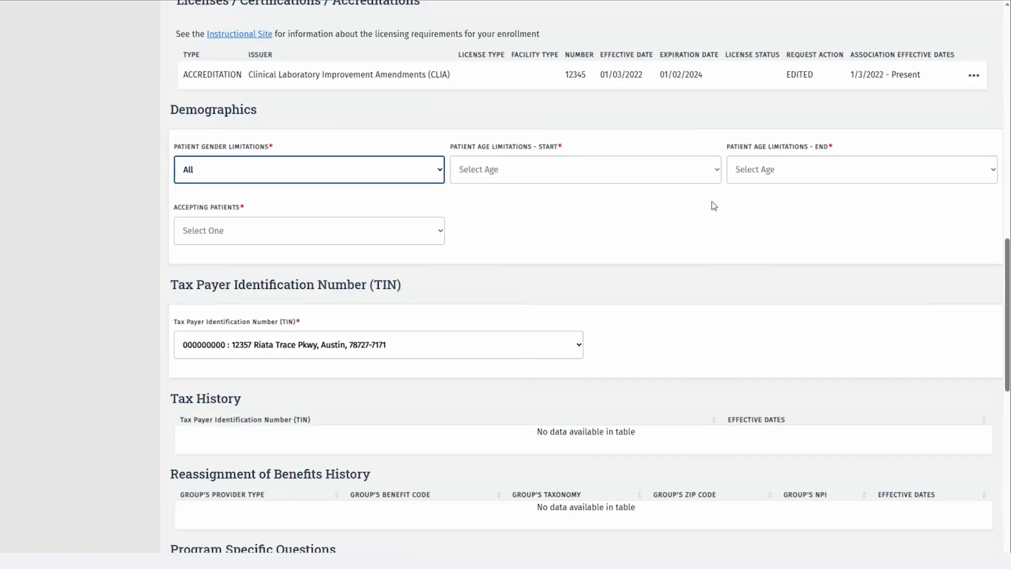
click(718, 174)
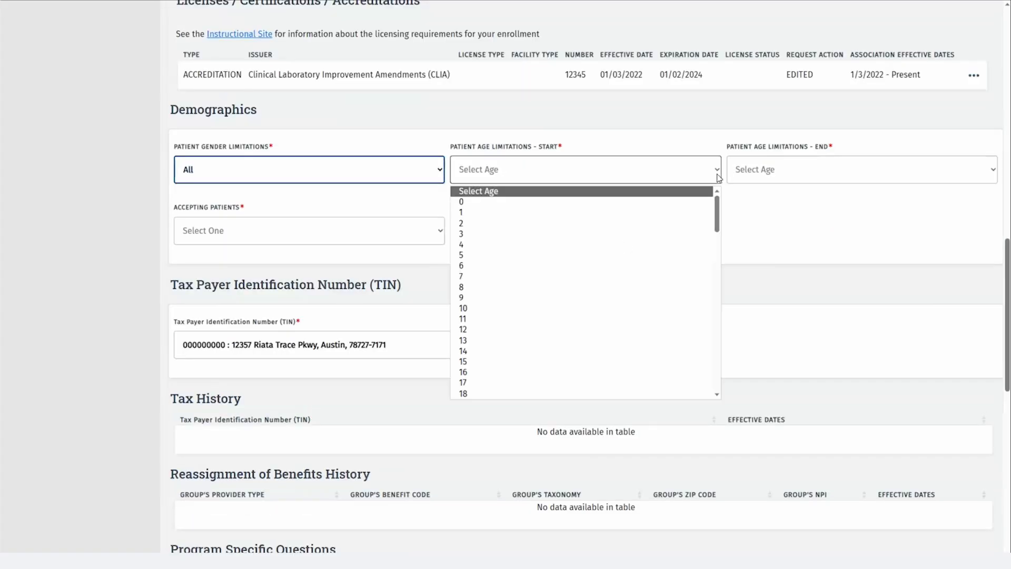
click(653, 205)
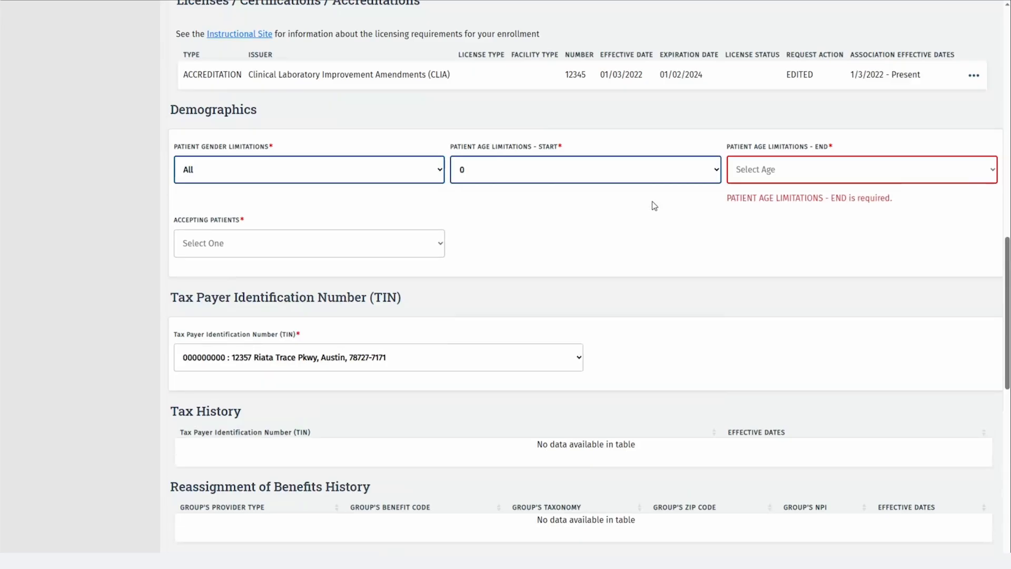
click(754, 177)
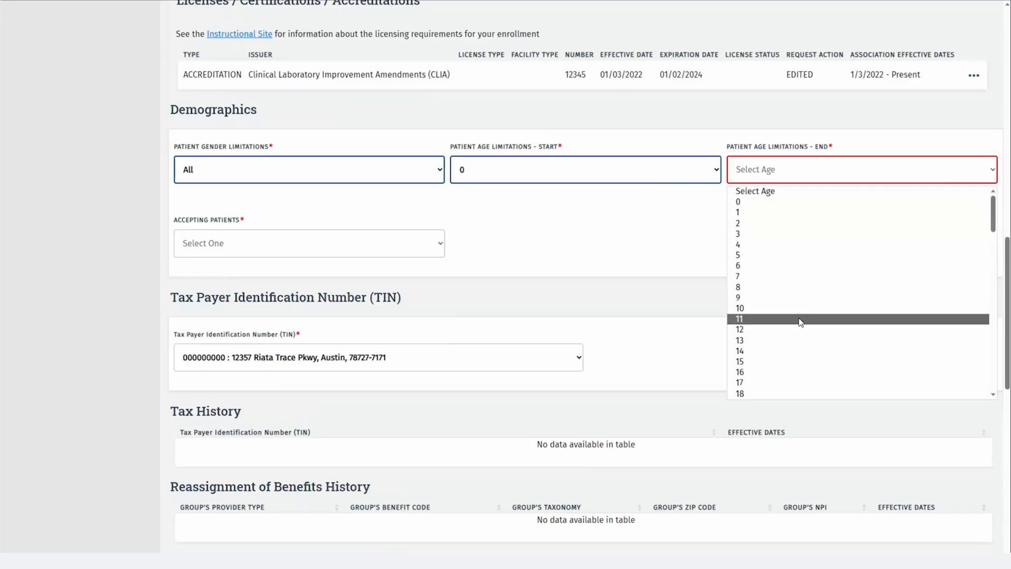
click(799, 394)
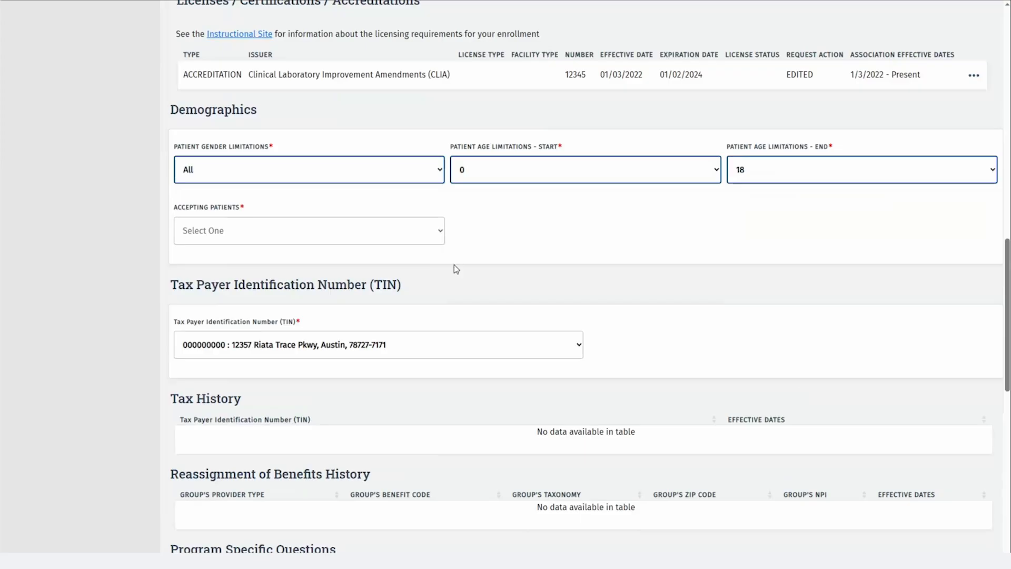
click(412, 232)
click(311, 292)
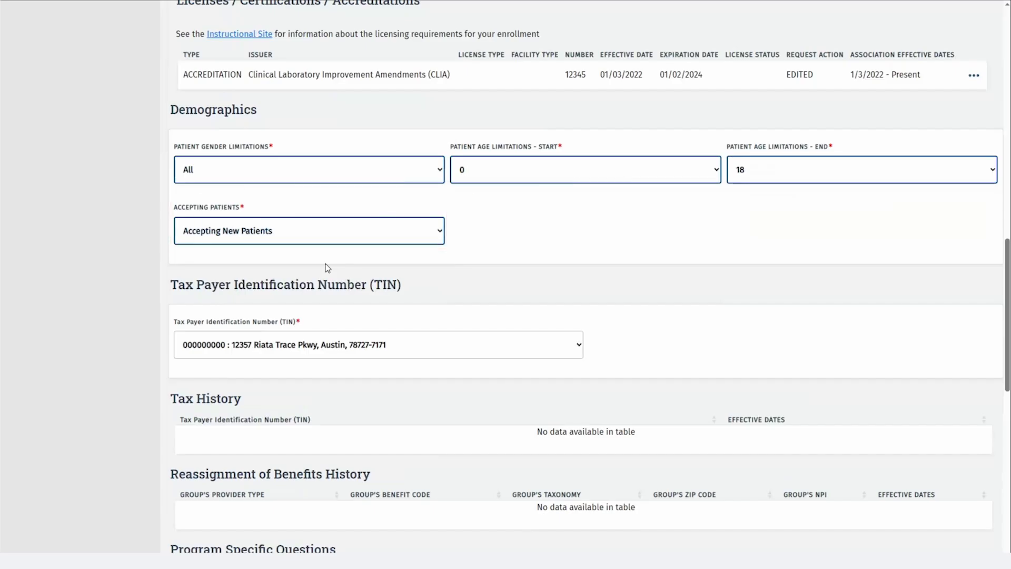
click(579, 343)
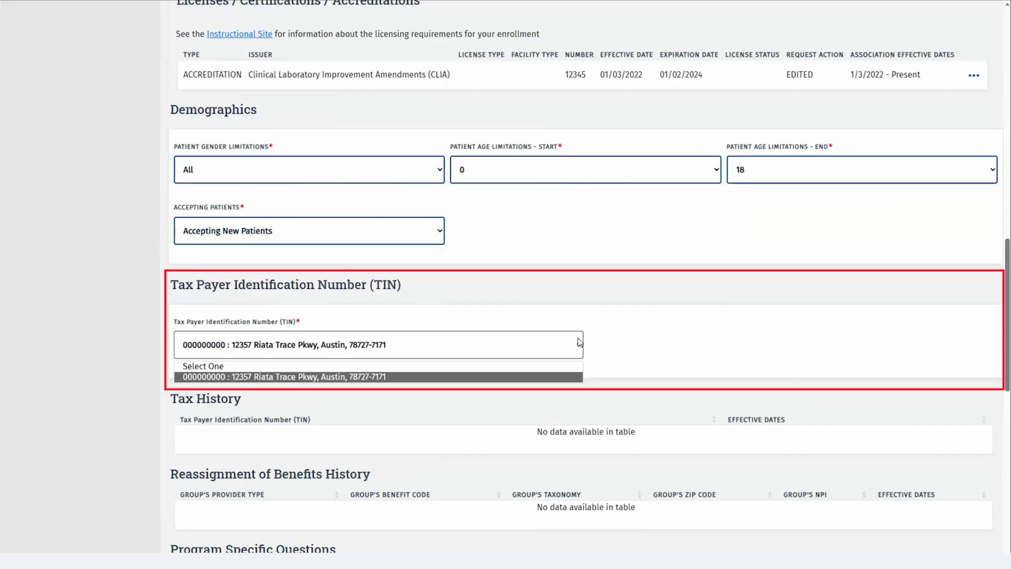
click(579, 343)
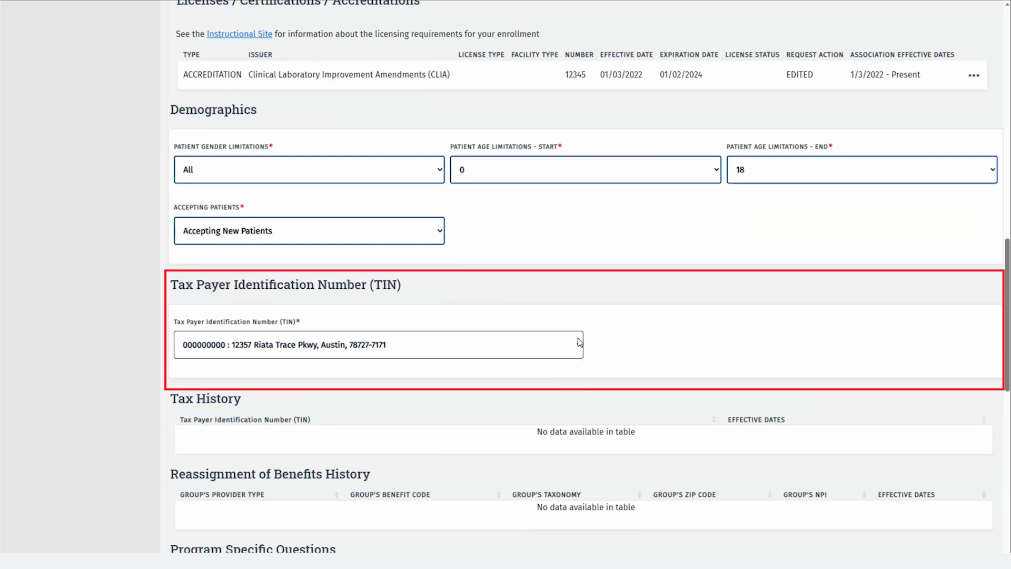
Try No on Medicare certification with waiver reason 'reason for waiver', then revert to Yes
scroll(579, 343, down, 5)
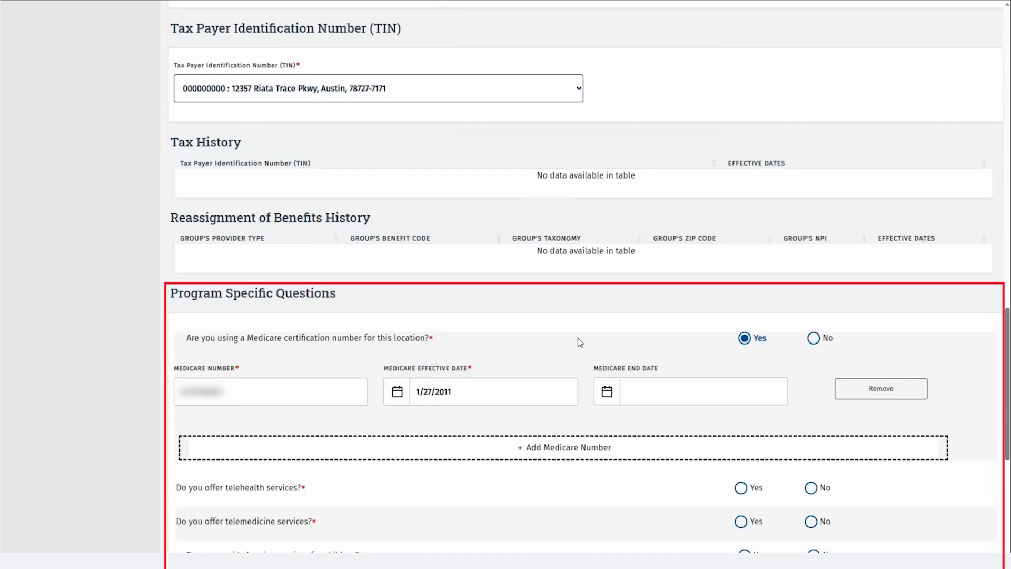
scroll(578, 338, down, 5)
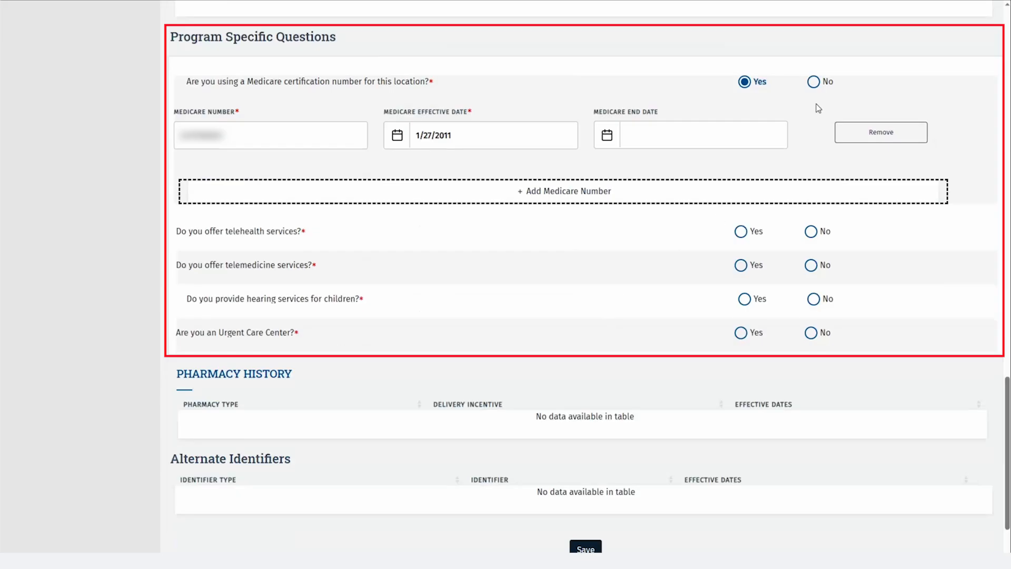
click(814, 83)
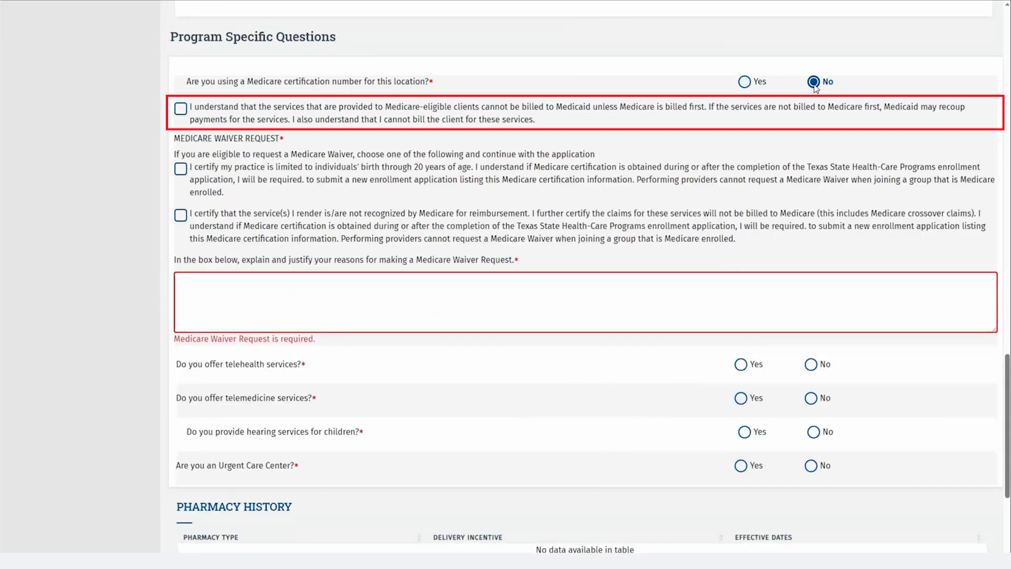
click(515, 118)
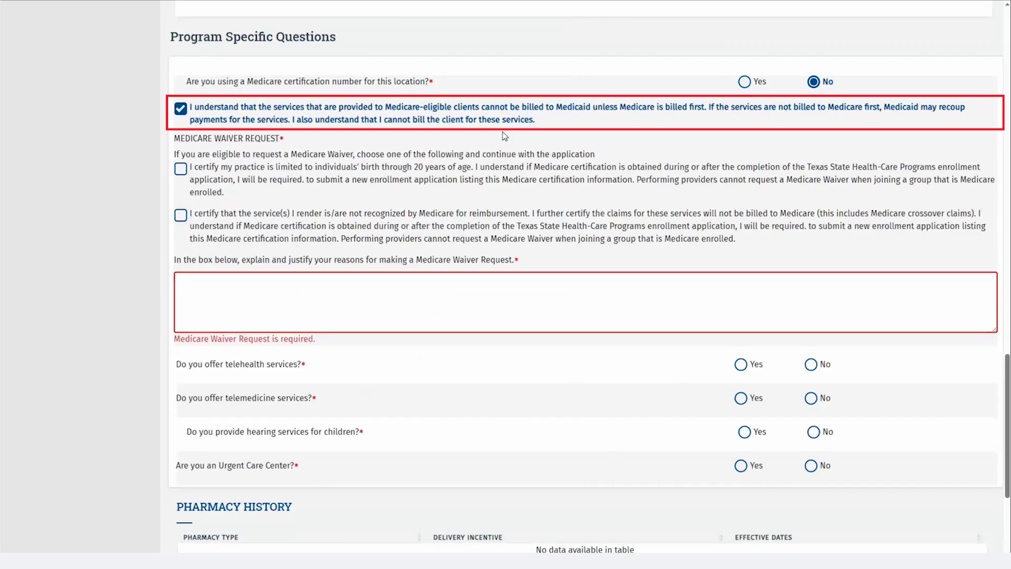
click(406, 168)
click(267, 284)
text(reason for waiver)
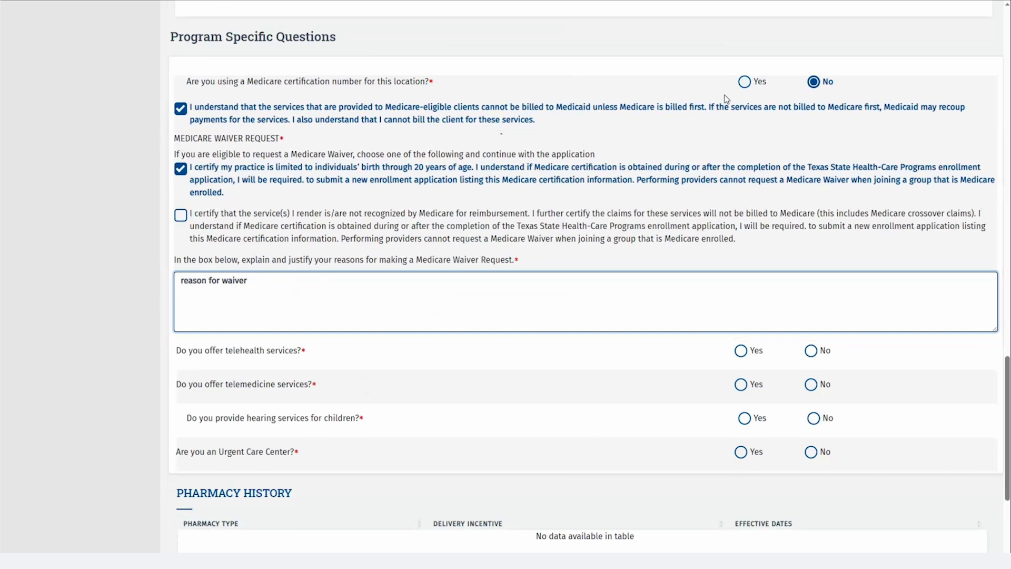
click(745, 83)
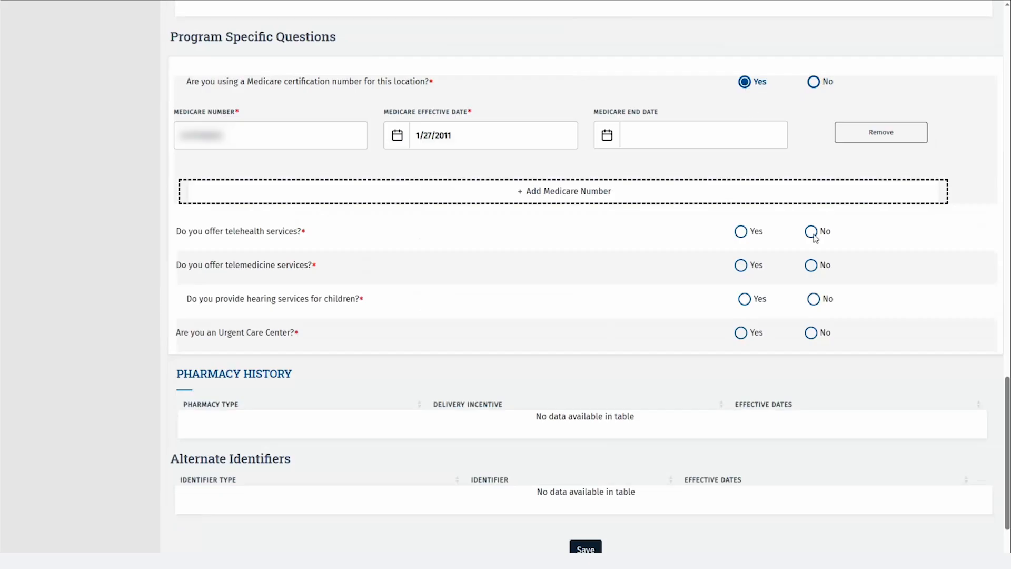
Answer No to offering telehealth and telemedicine services
scroll(812, 237, up, 2)
scroll(813, 243, down, 4)
click(811, 146)
click(812, 179)
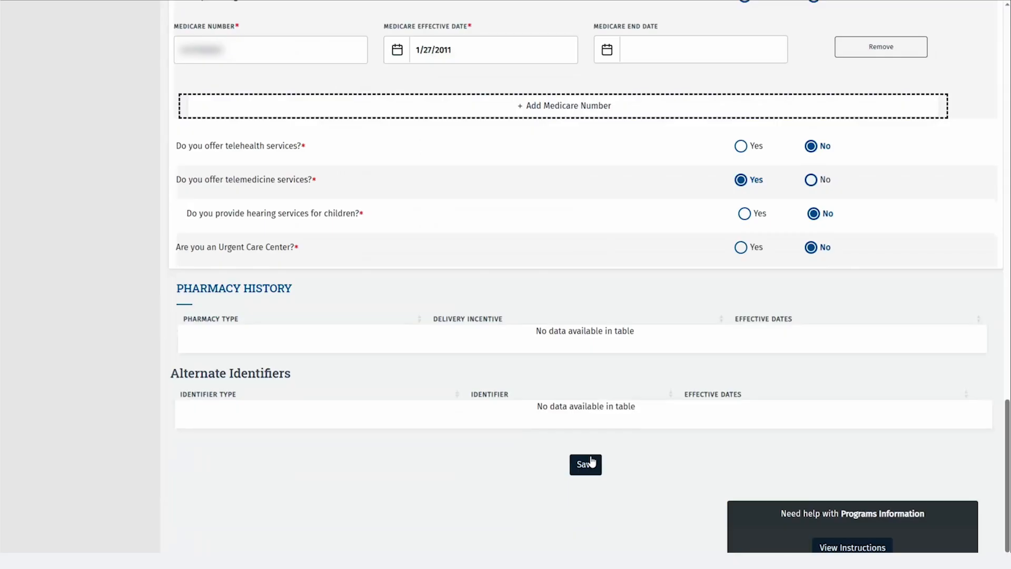
Save the Programs Information with the Healthy Texas Women attestation answered Yes
click(591, 463)
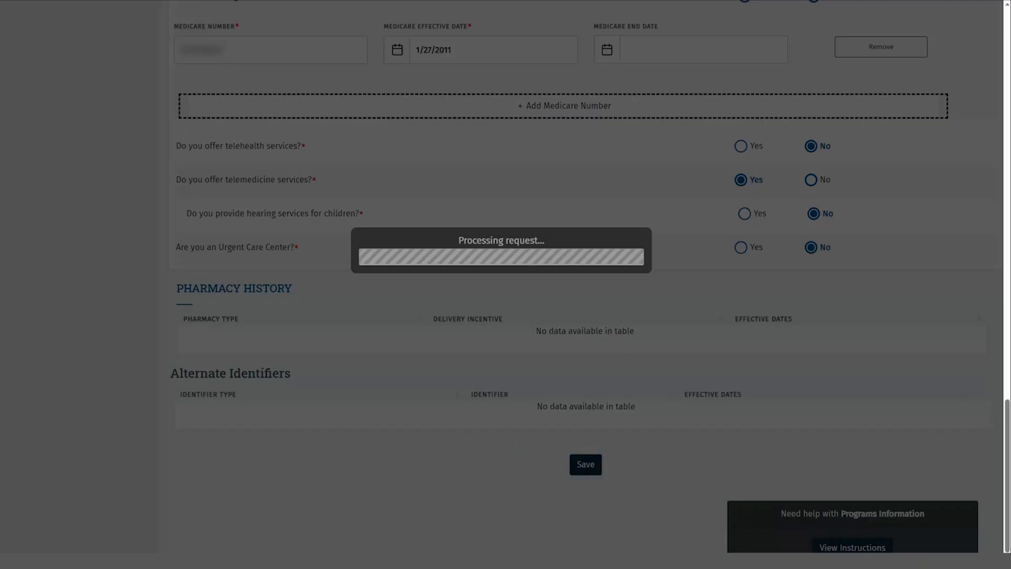
scroll(121, 292, up, 8)
scroll(128, 285, up, 19)
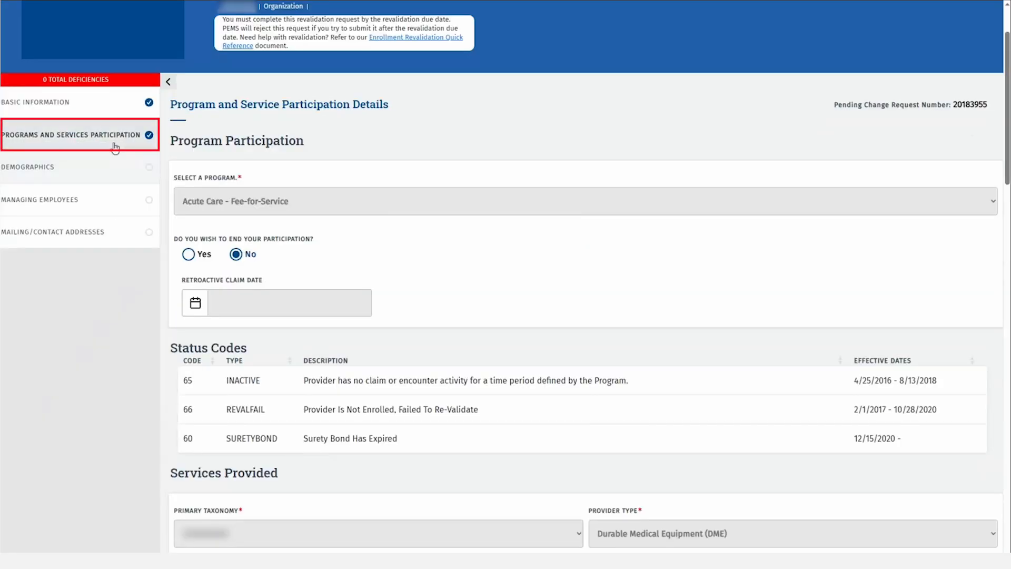
Start a new program participation for Long Term Care Services
click(114, 145)
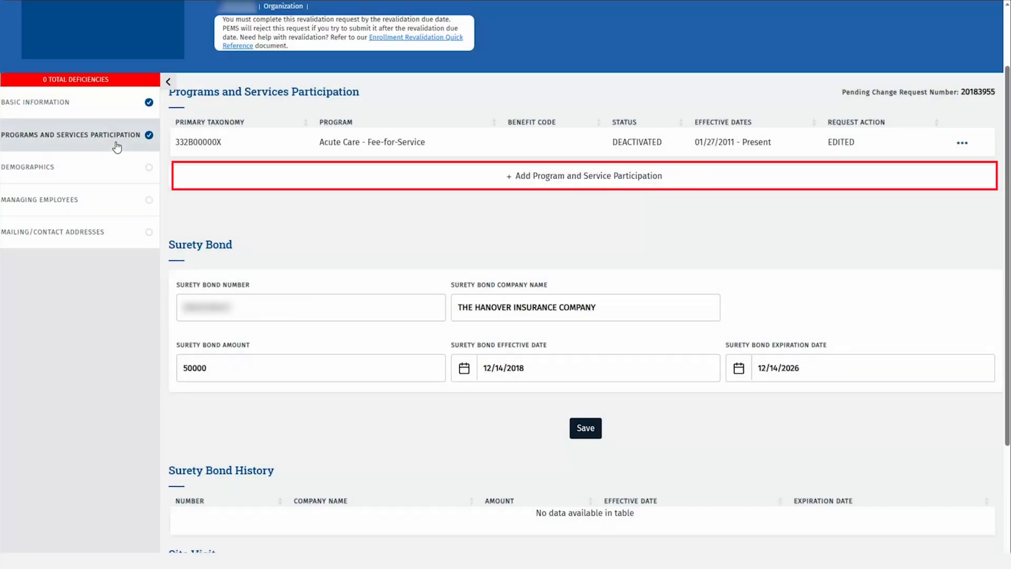
click(686, 184)
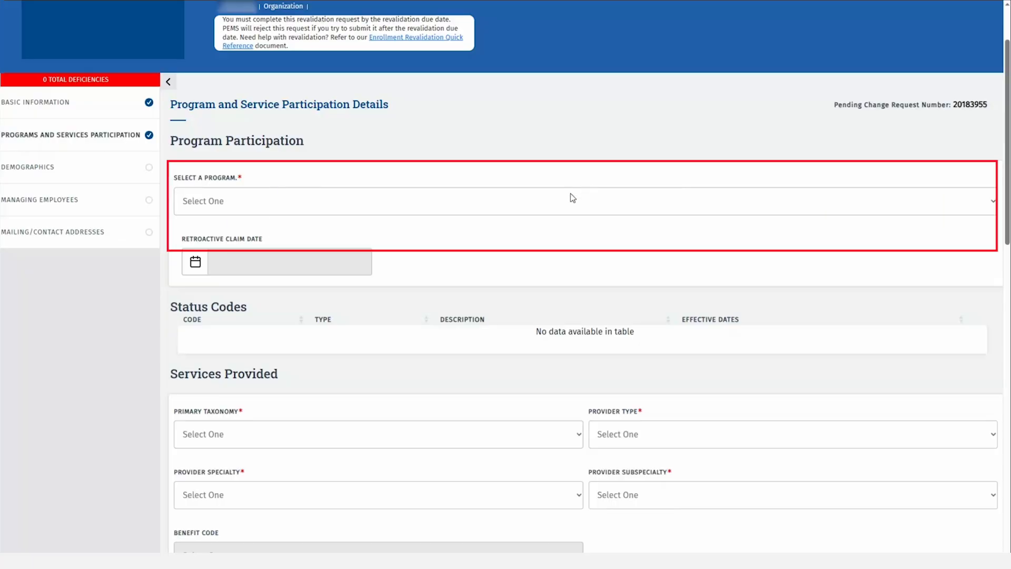
click(571, 194)
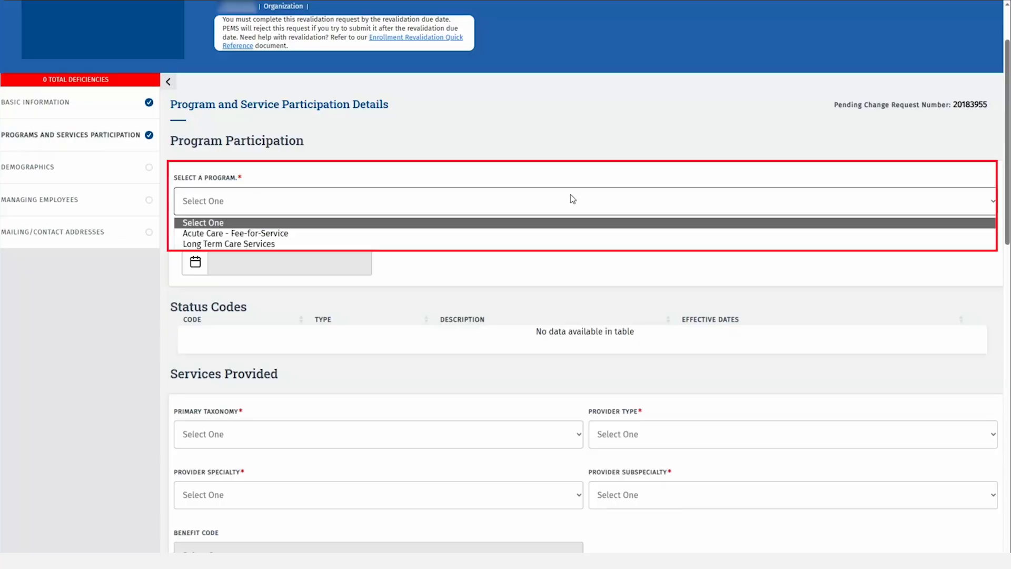
click(287, 244)
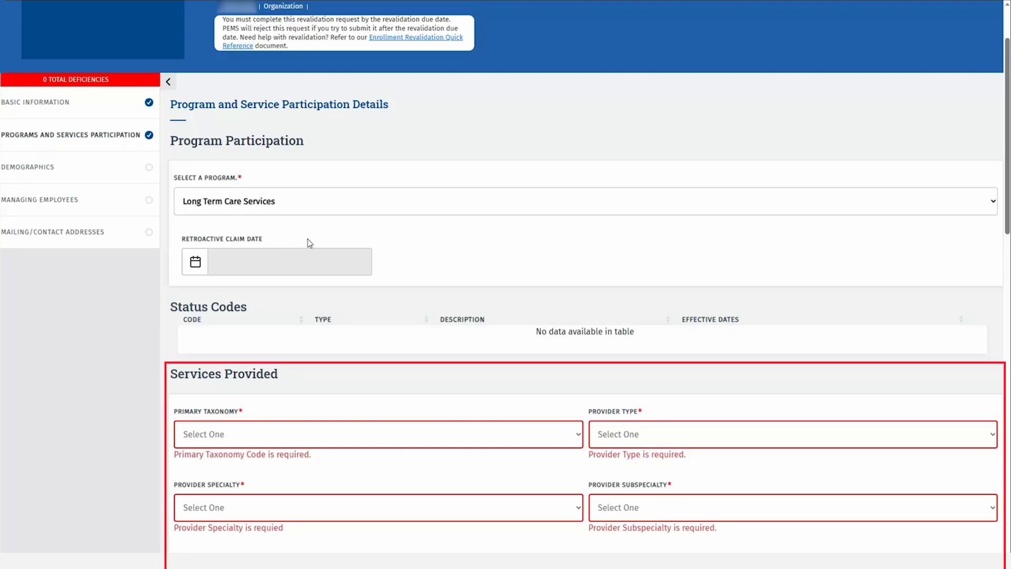
Set taxonomy 332B00000X, provider type CLASS and specialty Case Management Agency
scroll(397, 256, down, 2)
scroll(399, 256, down, 2)
click(404, 258)
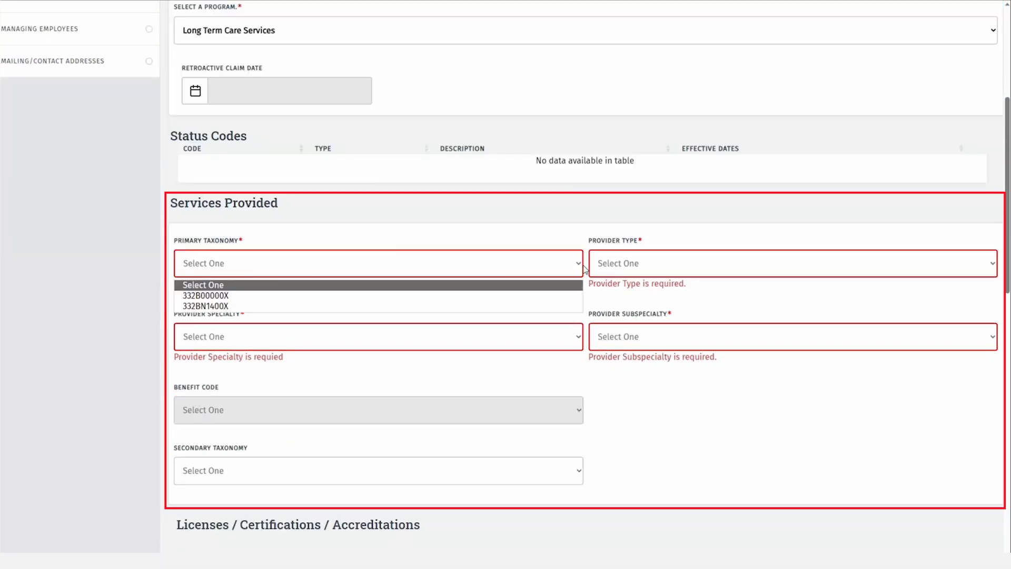
click(308, 294)
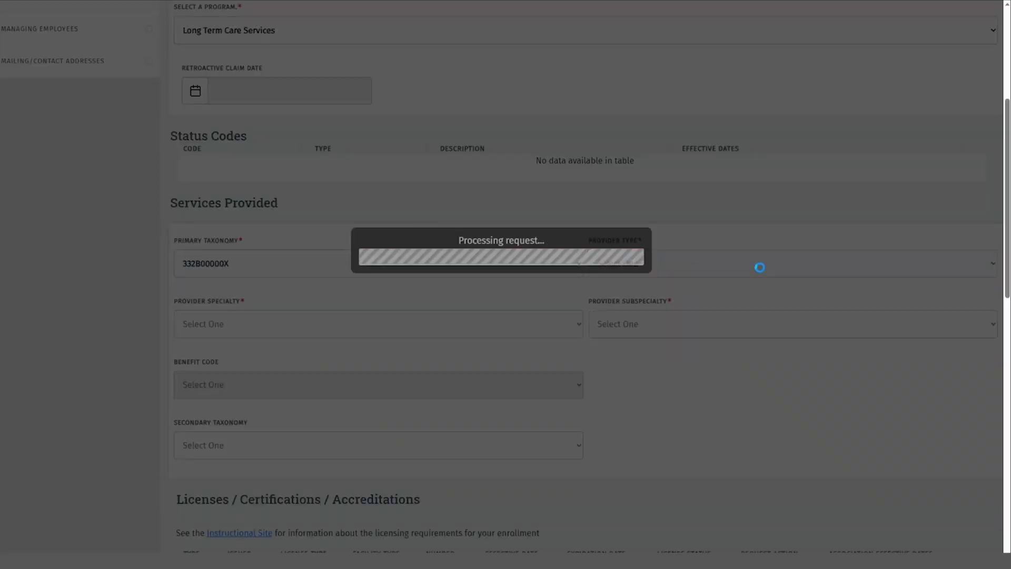
click(777, 265)
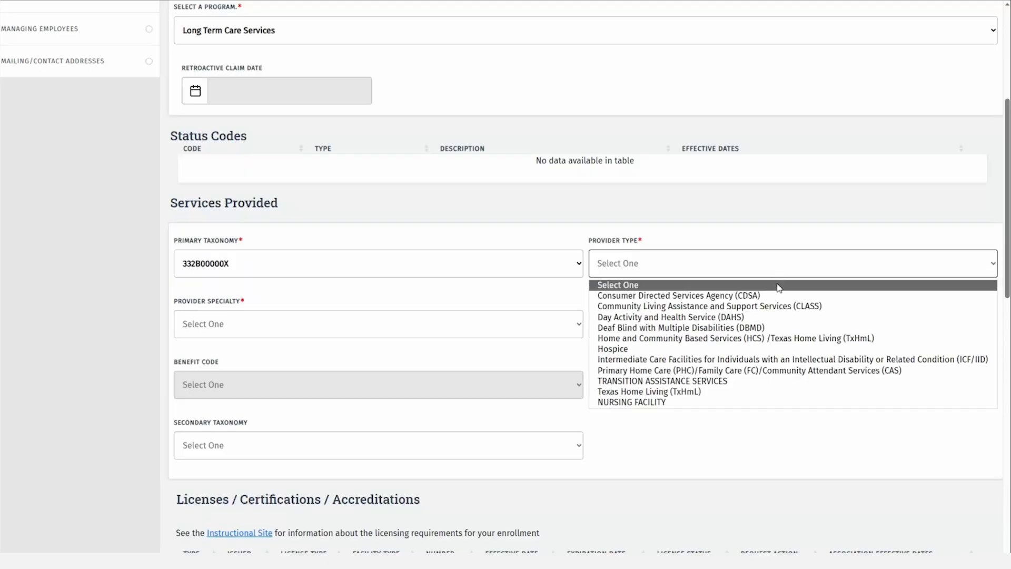
click(779, 306)
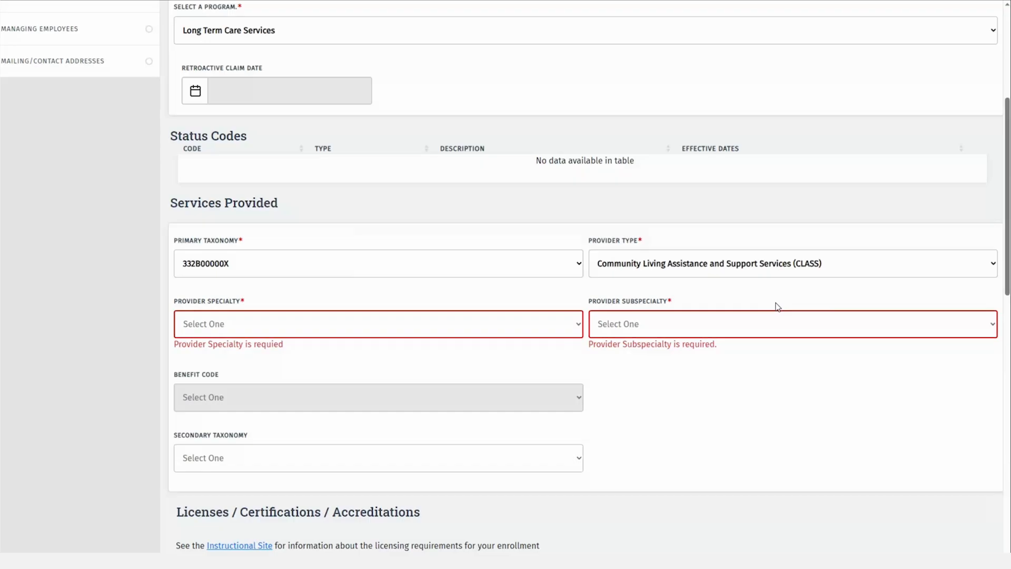
click(569, 325)
click(527, 355)
Set demographics to all genders, ages 0–18, accepting new patients
scroll(591, 411, down, 7)
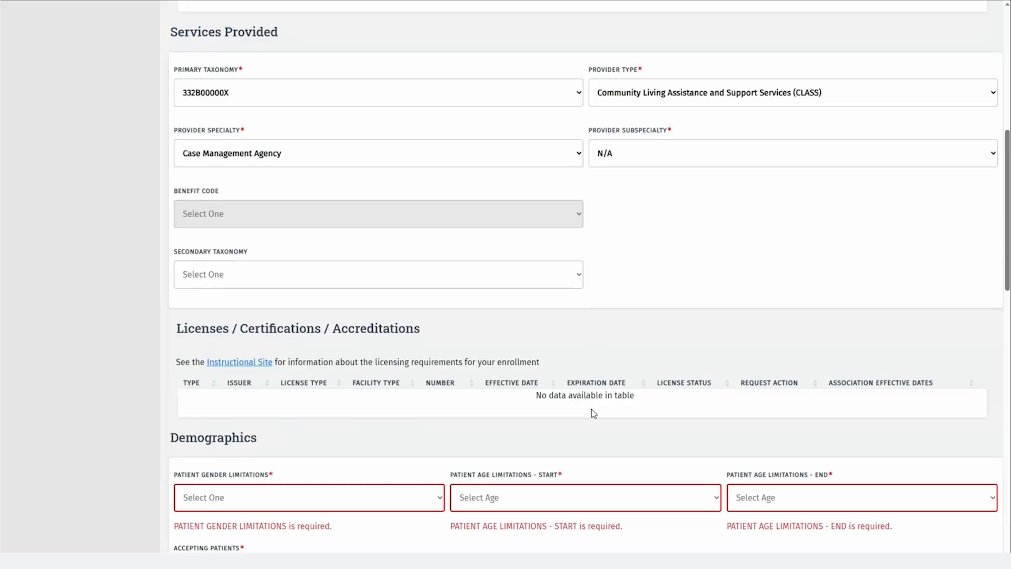
click(413, 327)
click(413, 359)
click(501, 327)
click(462, 359)
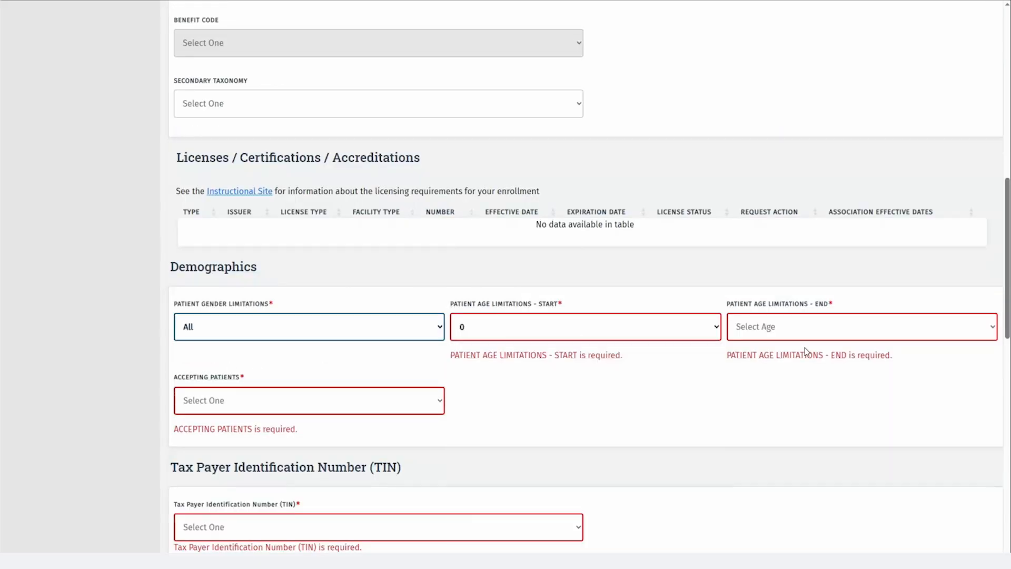
click(862, 326)
click(743, 550)
click(309, 400)
click(221, 456)
Mark training Not Applicable, answer No to telehealth, telemedicine, children's hearing and urgent care, and save
scroll(464, 273, down, 5)
scroll(464, 273, down, 5)
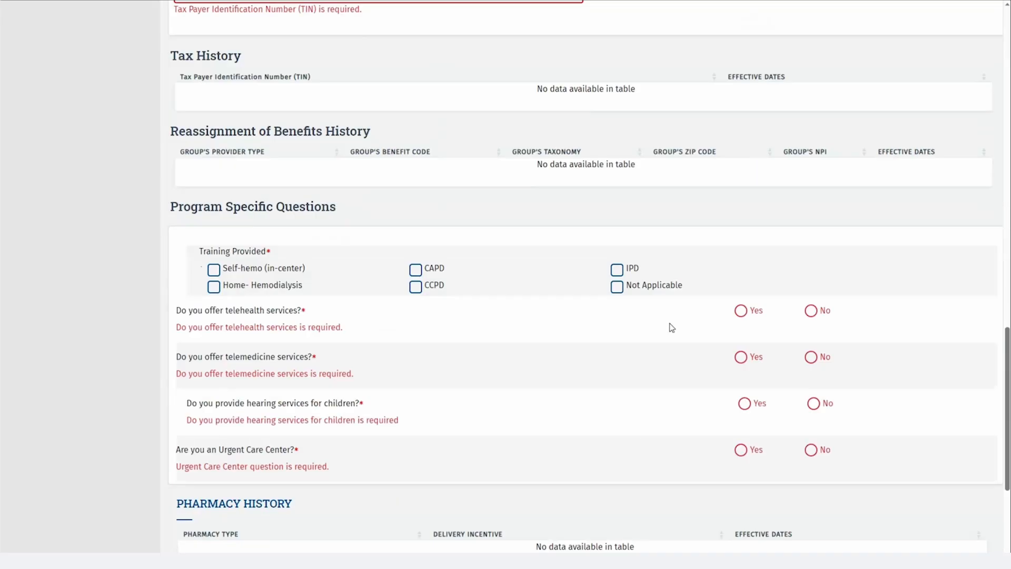
click(617, 273)
click(811, 296)
click(811, 343)
click(814, 390)
click(811, 436)
scroll(760, 432, down, 4)
click(586, 438)
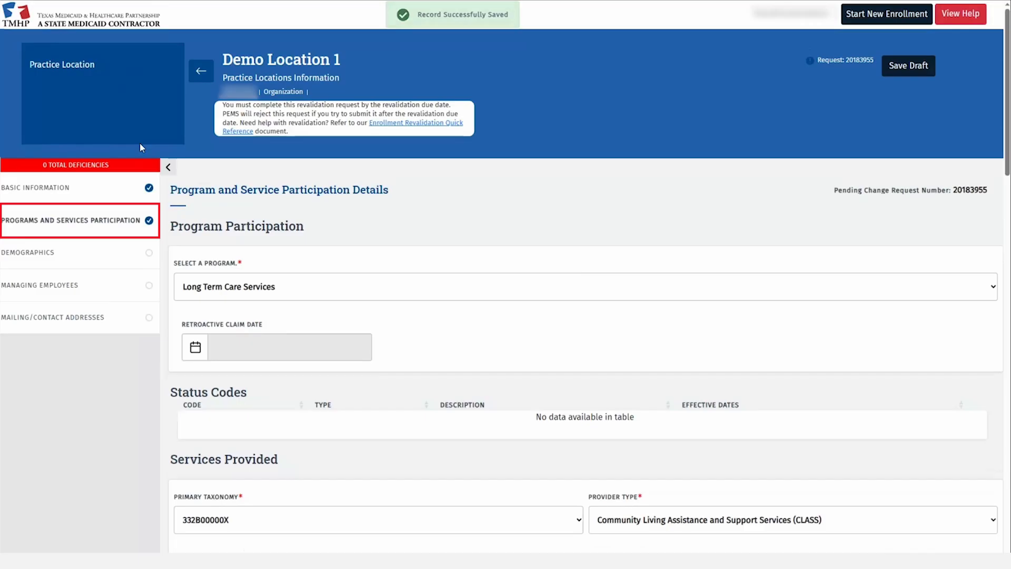
click(113, 220)
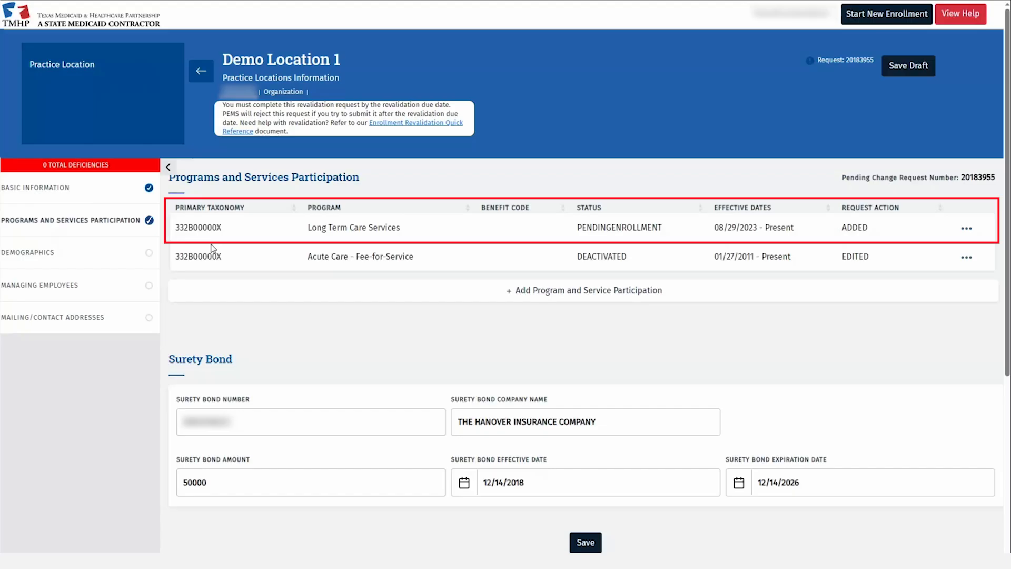
Add Client Default and Travis as the location's served counties
click(127, 252)
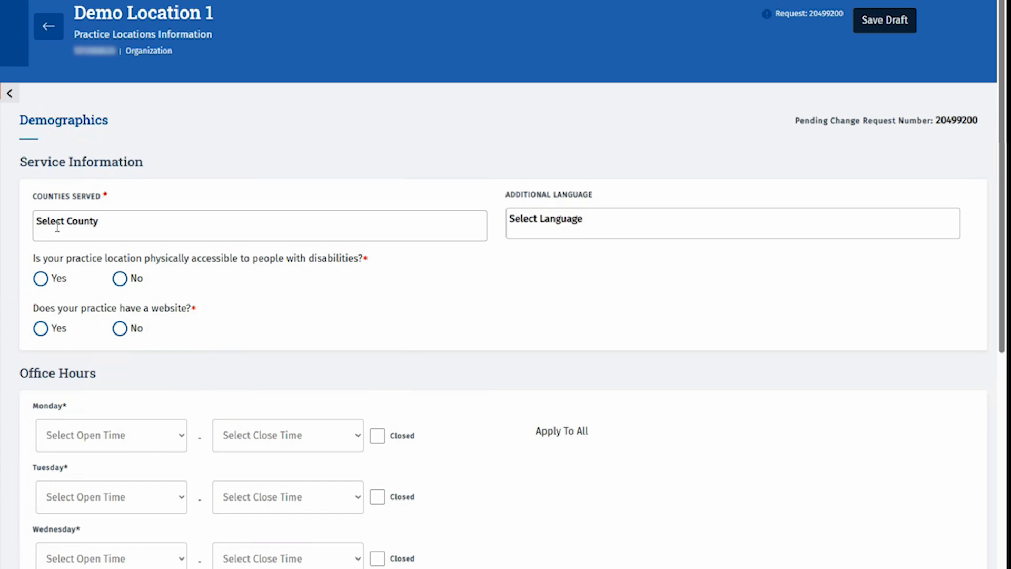
click(165, 229)
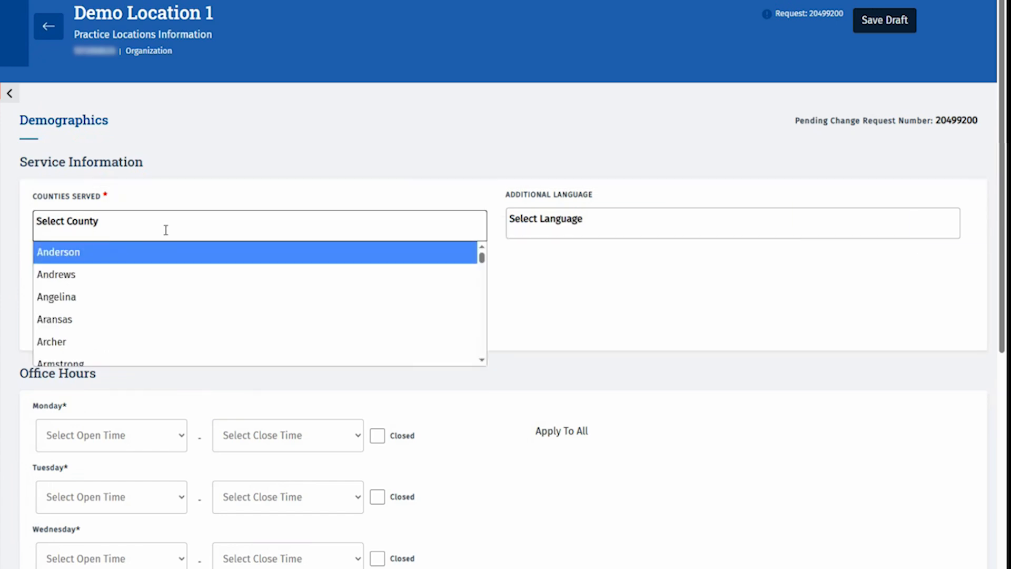
text(vl)
key(BackSpace)
key(BackSpace)
text(cle)
key(BackSpace)
key(BackSpace)
text(li)
key(Return)
click(165, 229)
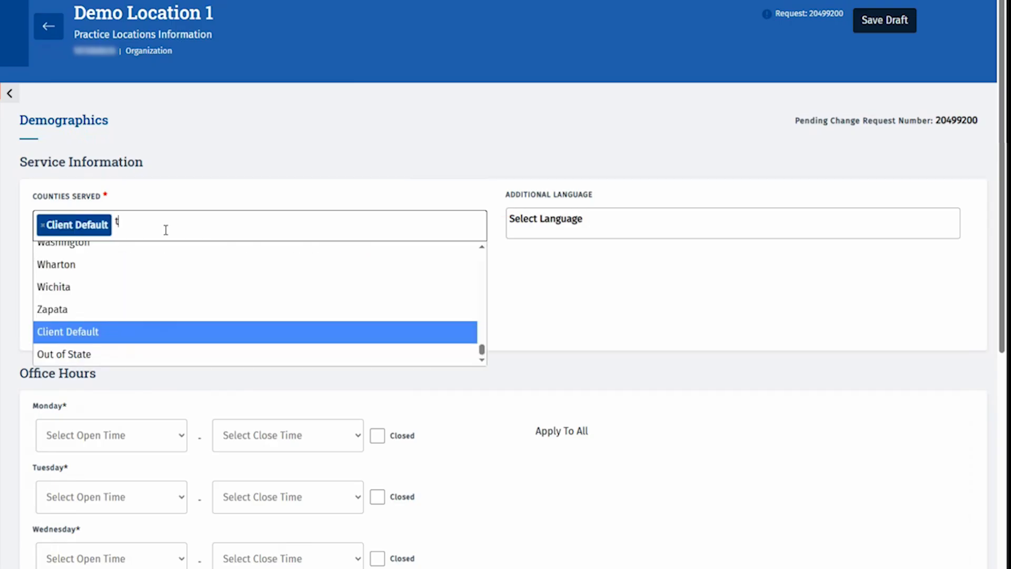
text(trav)
key(Return)
key(Tab)
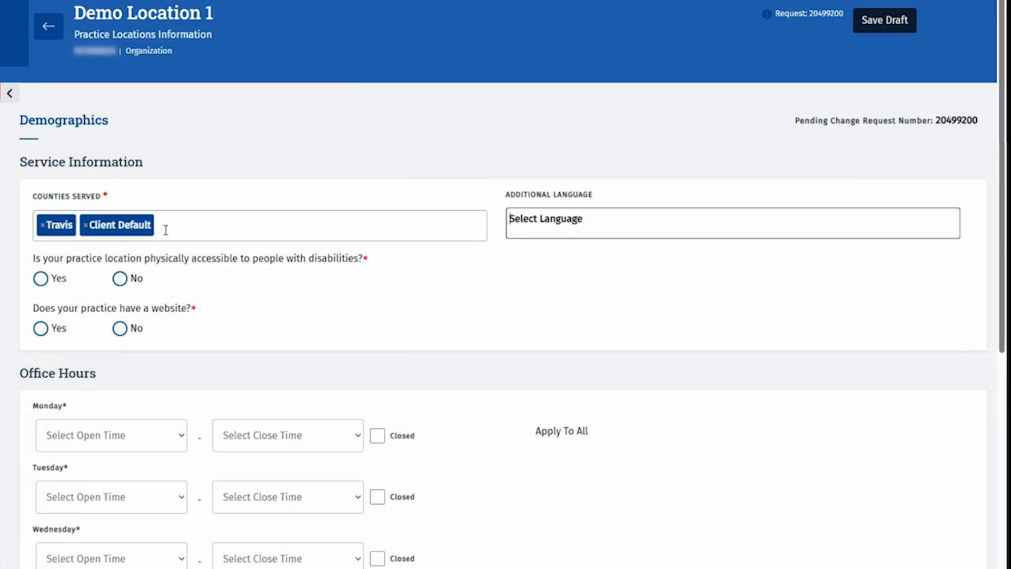
text(spa)
key(Return)
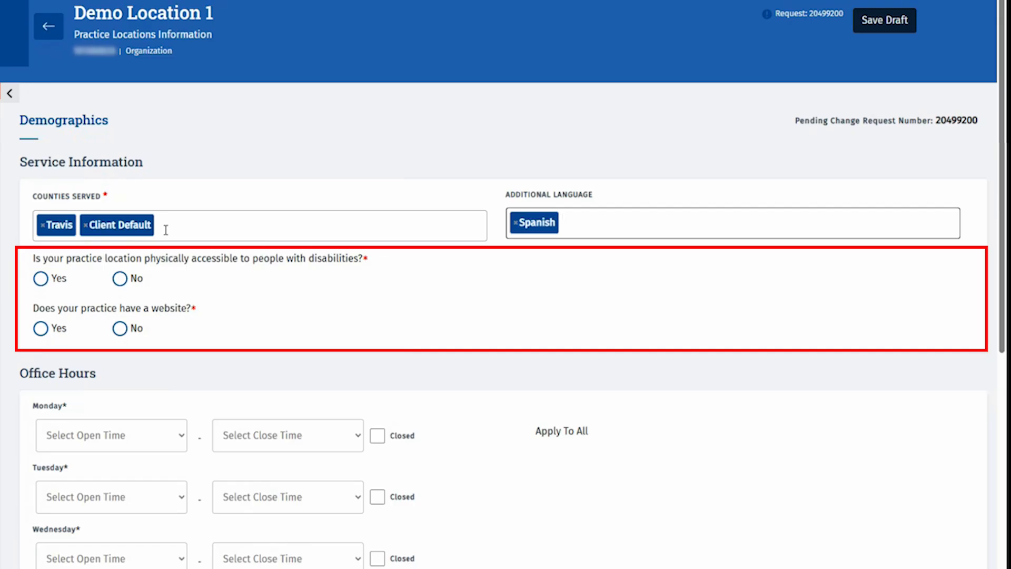
click(41, 279)
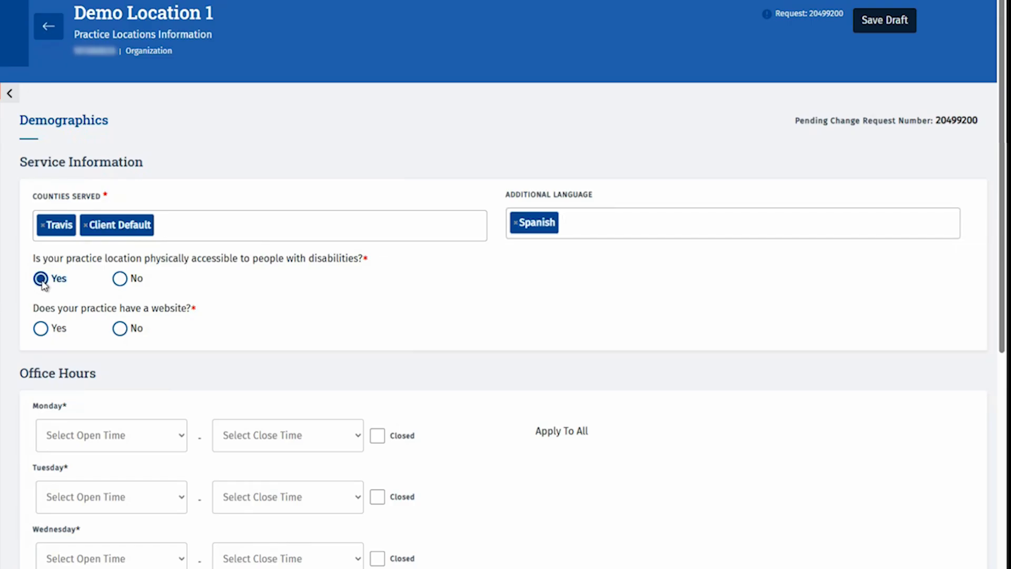
click(40, 329)
click(51, 383)
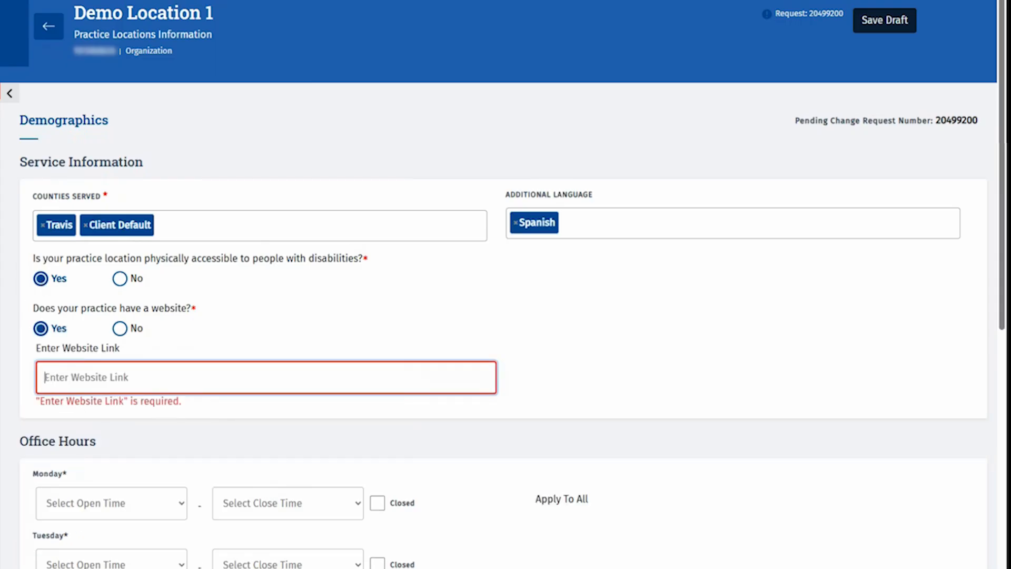
text(https://)
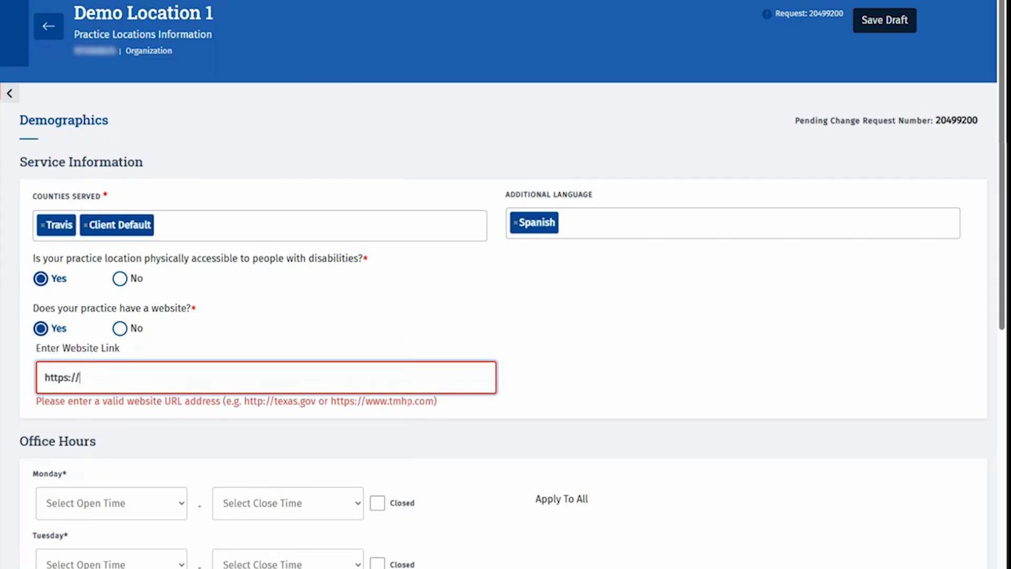
text(www.tmhp.com)
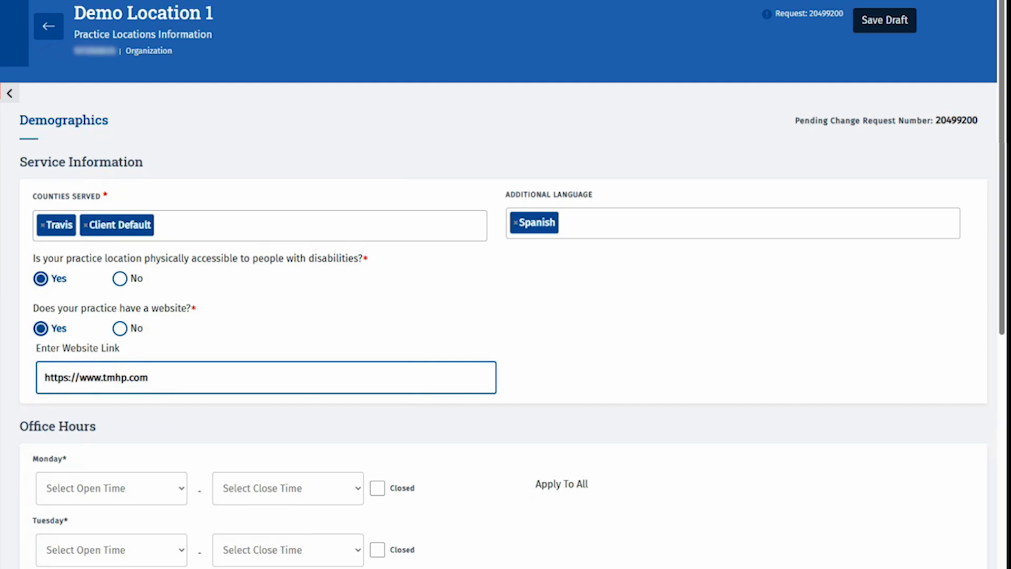
Set hours 9:00 AM–5:00 PM for all days, mark Saturday and Sunday closed, and save
scroll(77, 264, down, 5)
click(77, 254)
click(112, 568)
click(287, 242)
scroll(291, 337, down, 6)
click(292, 487)
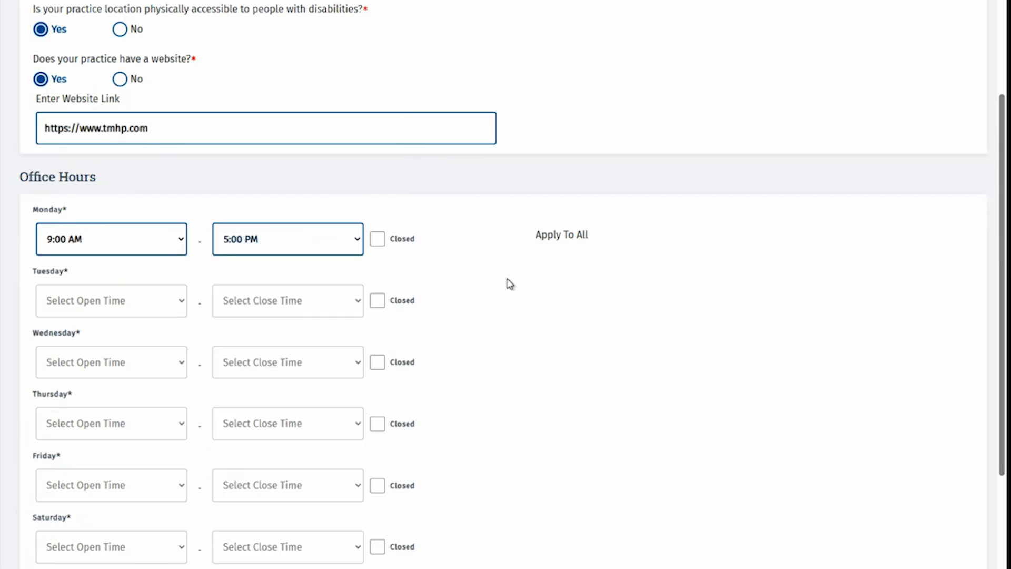
click(571, 237)
scroll(477, 316, down, 4)
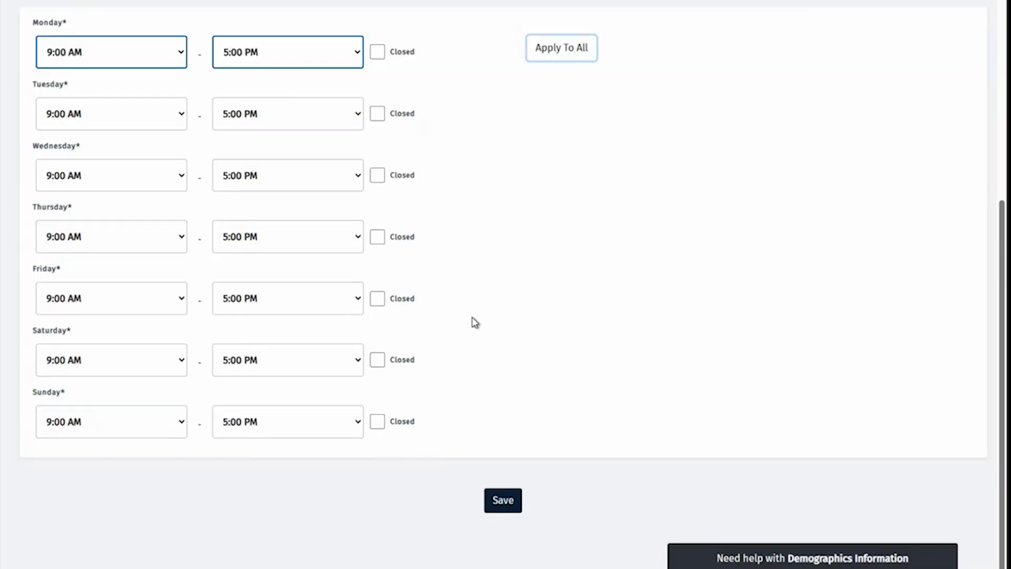
click(400, 360)
click(399, 421)
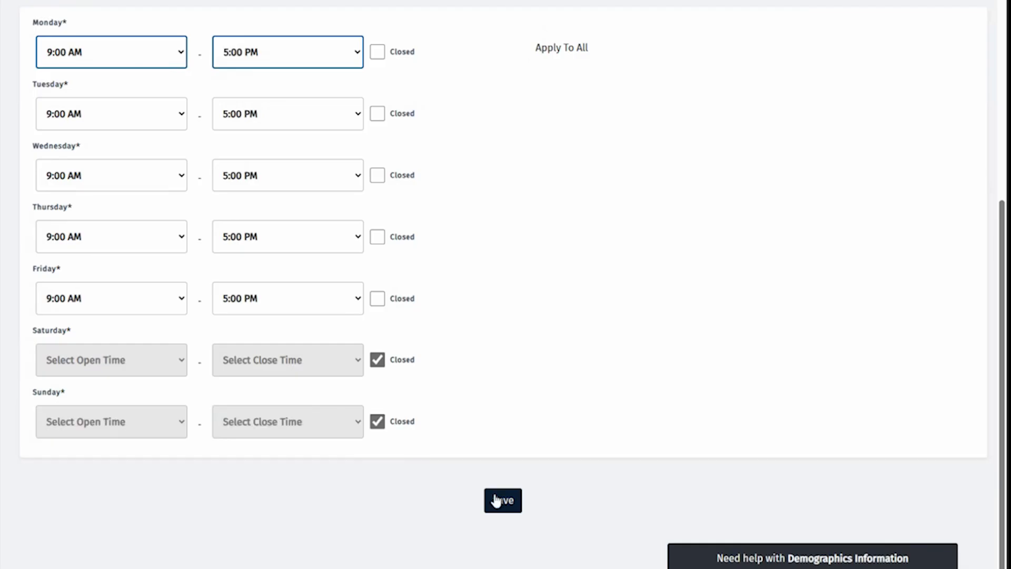
click(504, 503)
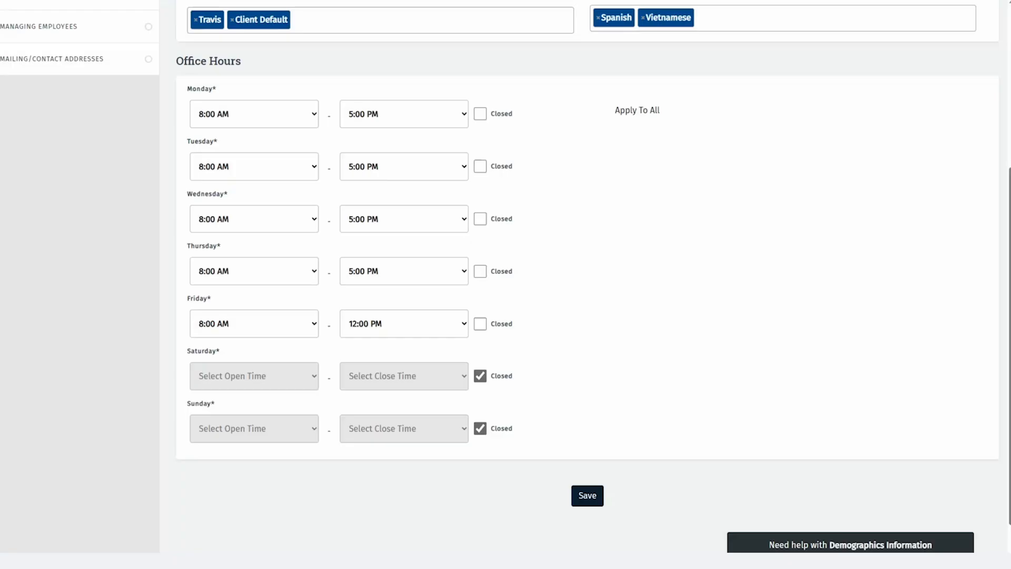
scroll(54, 343, up, 3)
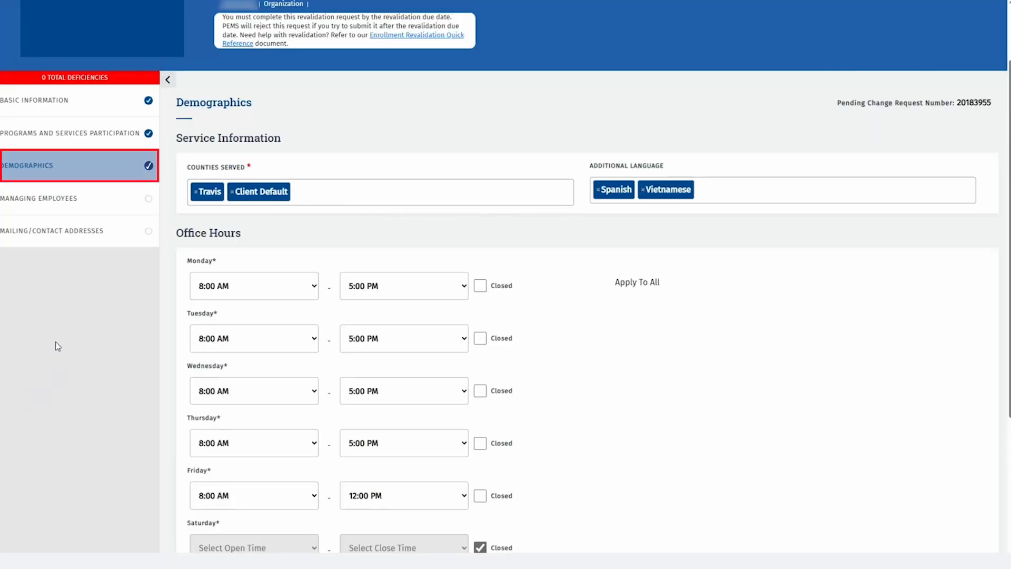
Associate the principal as an Owner managing employee starting 01/01/2020 and save
click(118, 206)
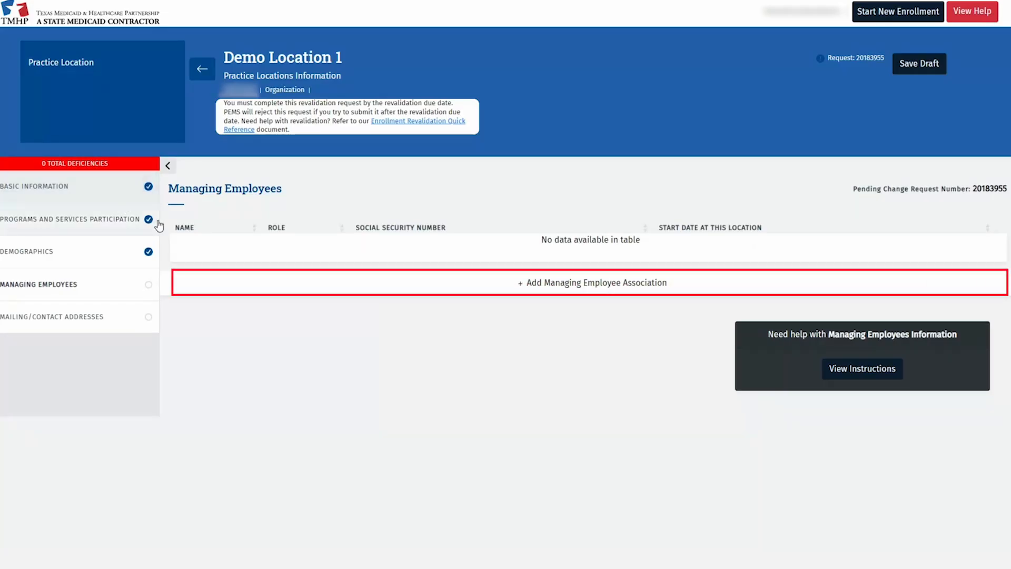
click(498, 288)
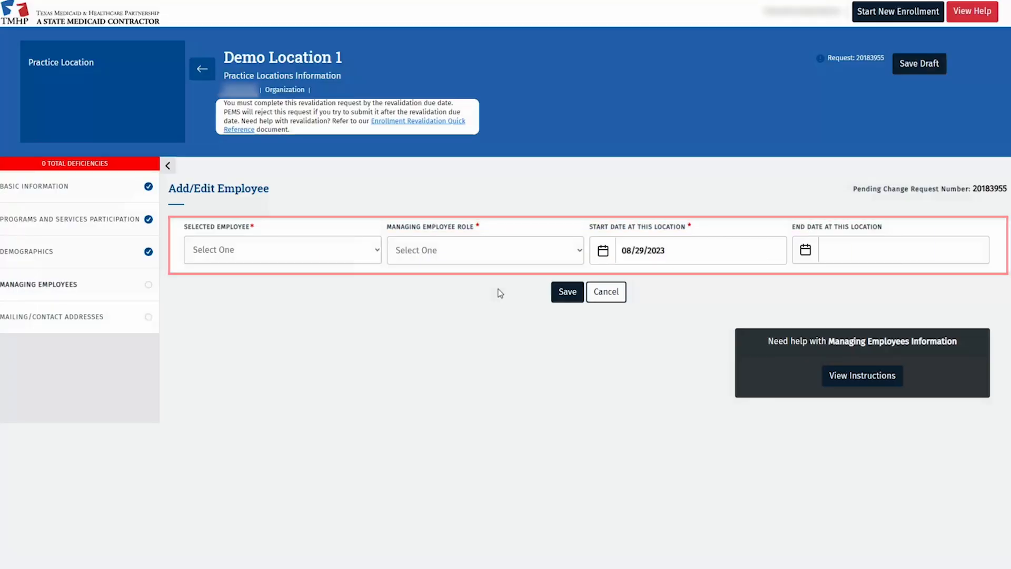
click(379, 251)
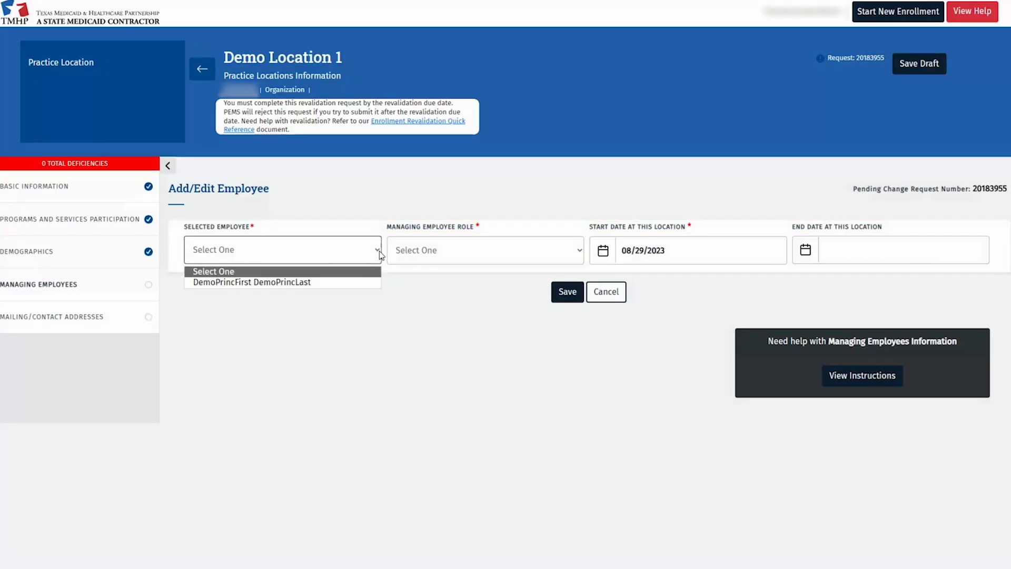
click(319, 283)
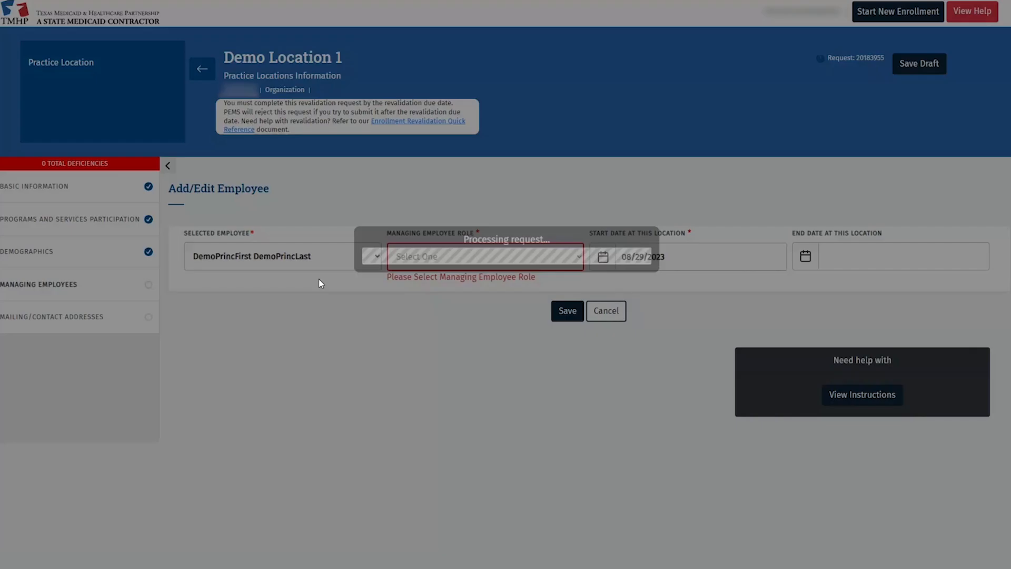
click(461, 266)
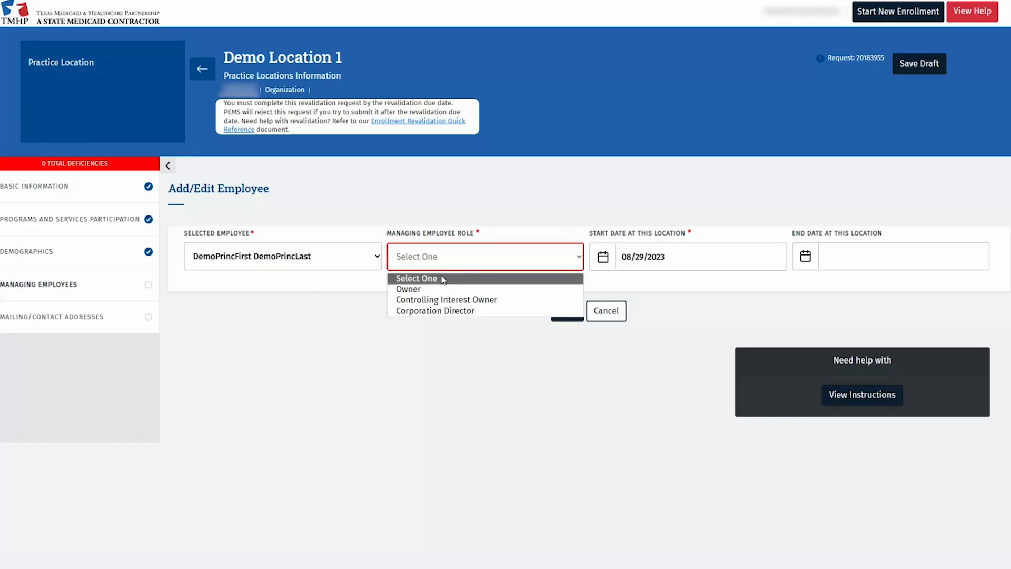
click(432, 290)
click(701, 258)
triple_click(701, 258)
text(01/01/2020)
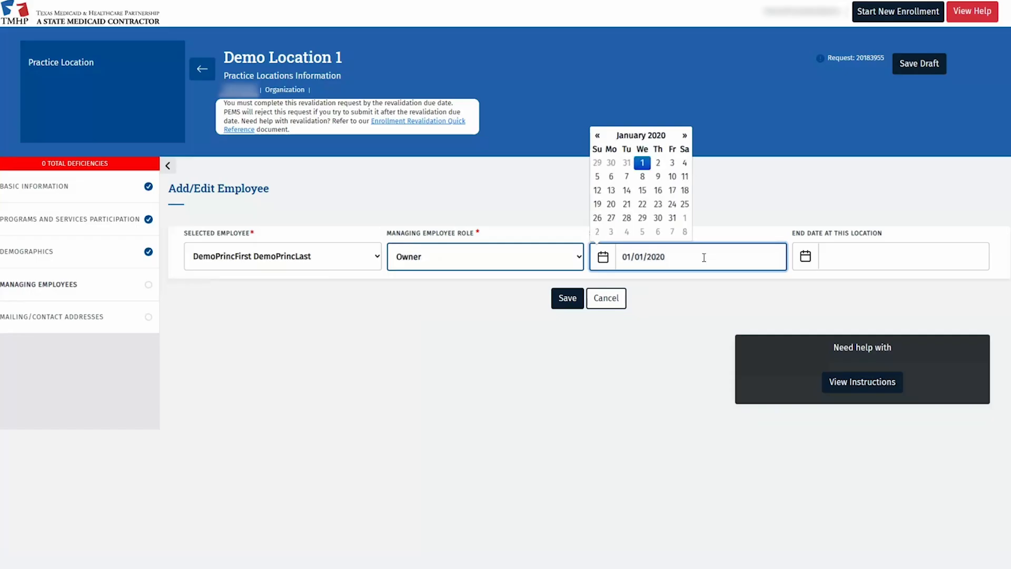
click(713, 285)
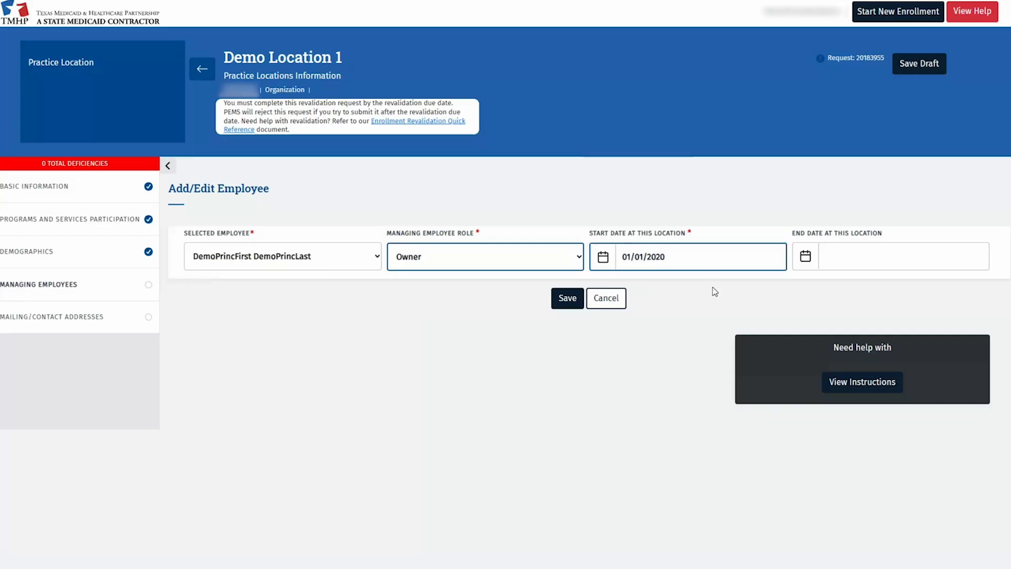
click(568, 299)
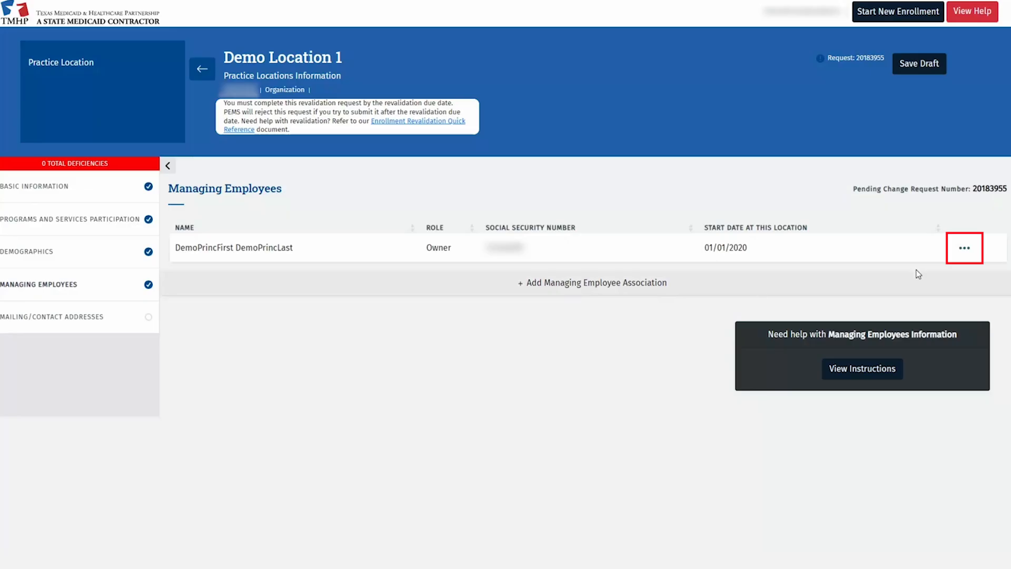
click(964, 248)
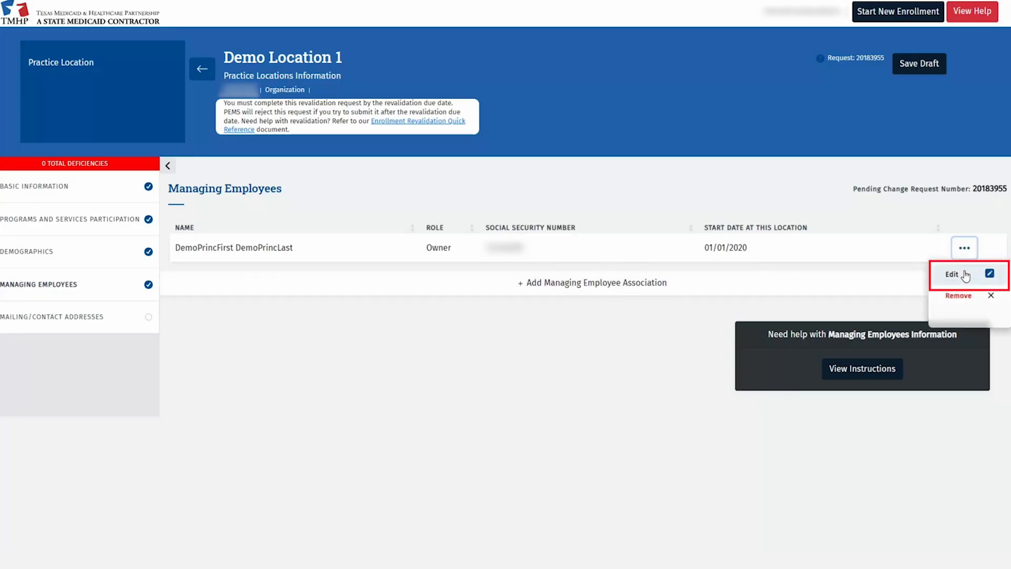
click(965, 275)
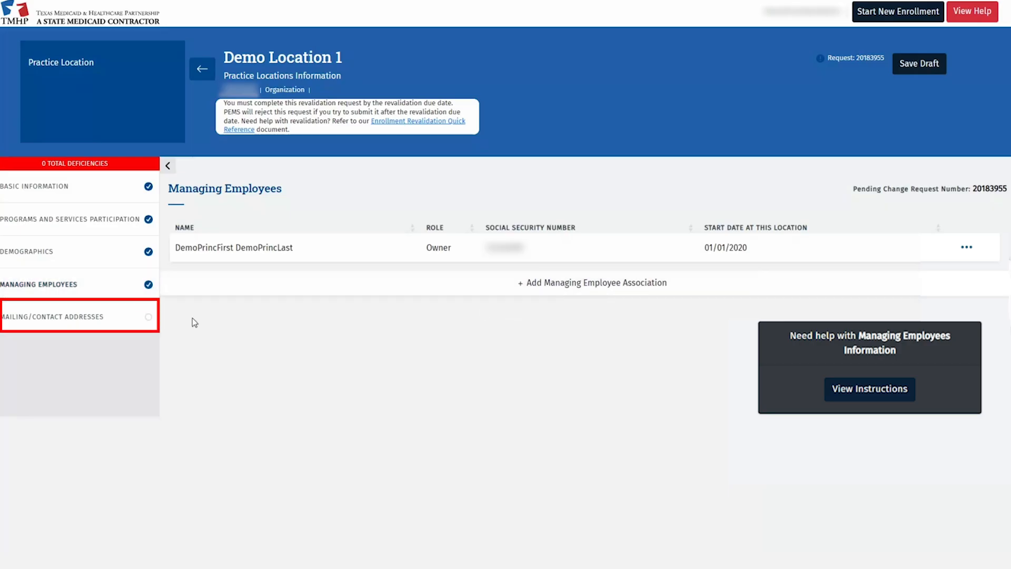
Edit the KATY mailing address, verify it, and keep the address as entered
click(125, 318)
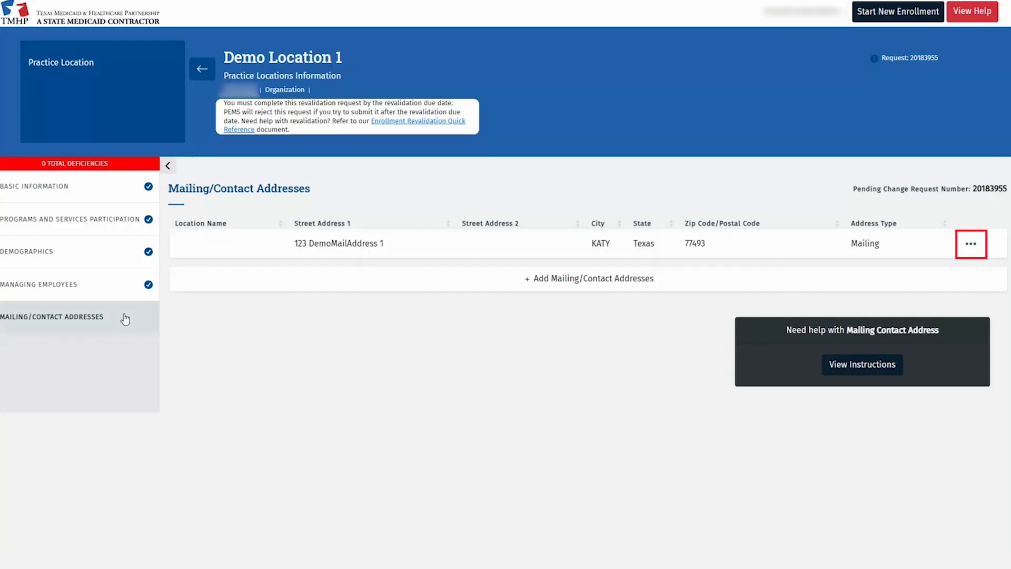
click(971, 243)
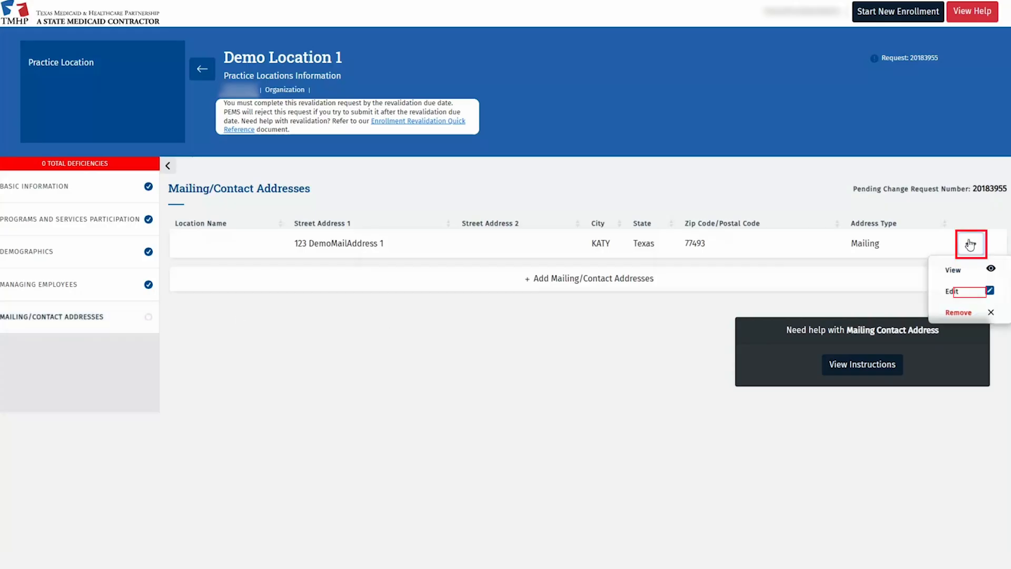
click(953, 291)
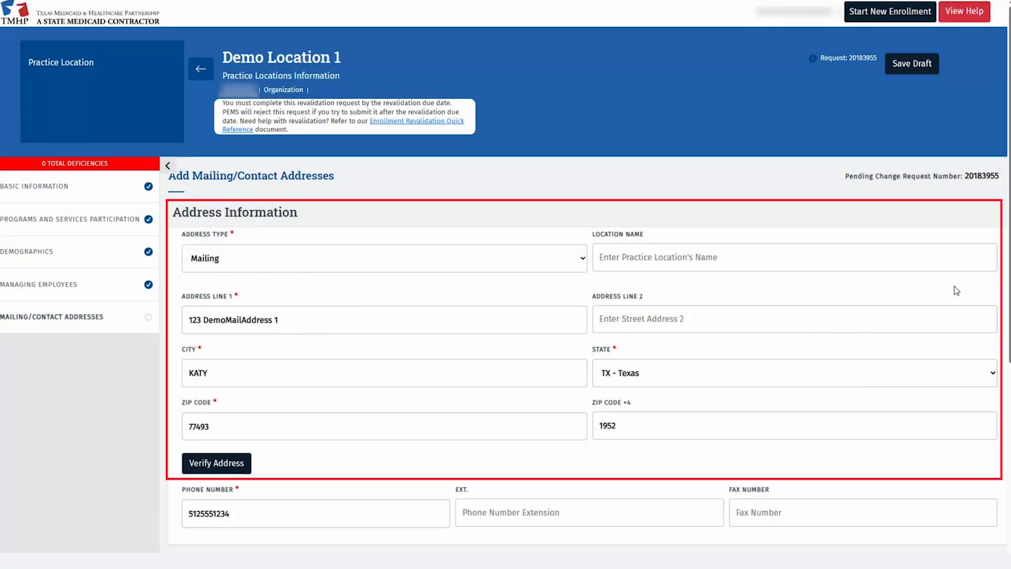
scroll(698, 288, down, 2)
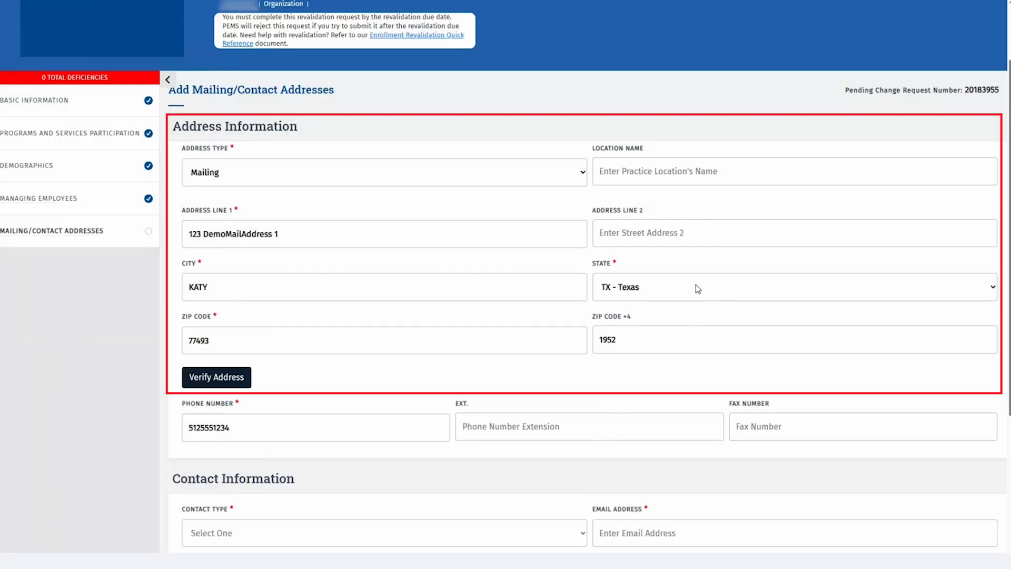
click(233, 380)
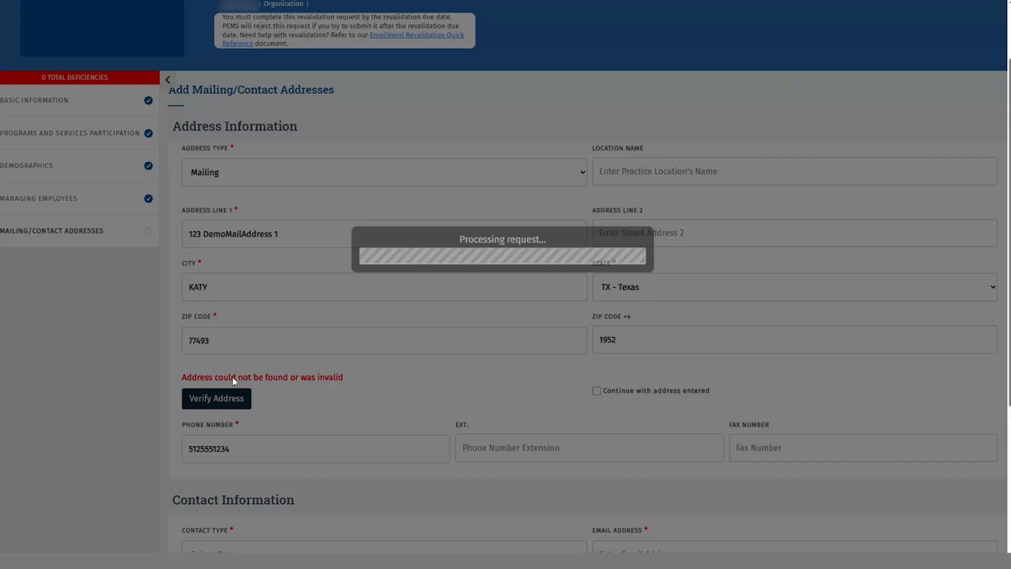
click(596, 392)
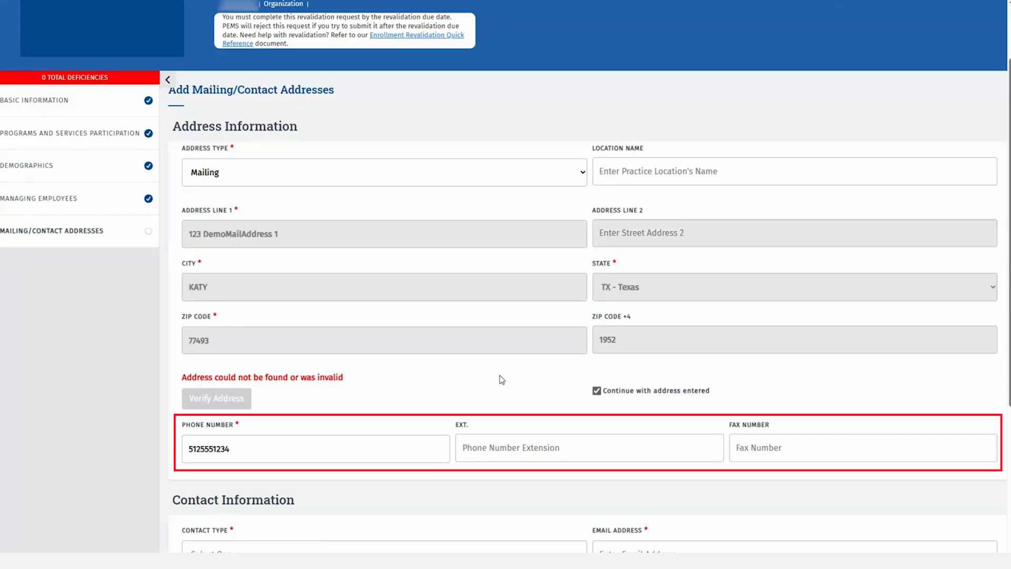
scroll(501, 379, down, 2)
scroll(500, 380, down, 2)
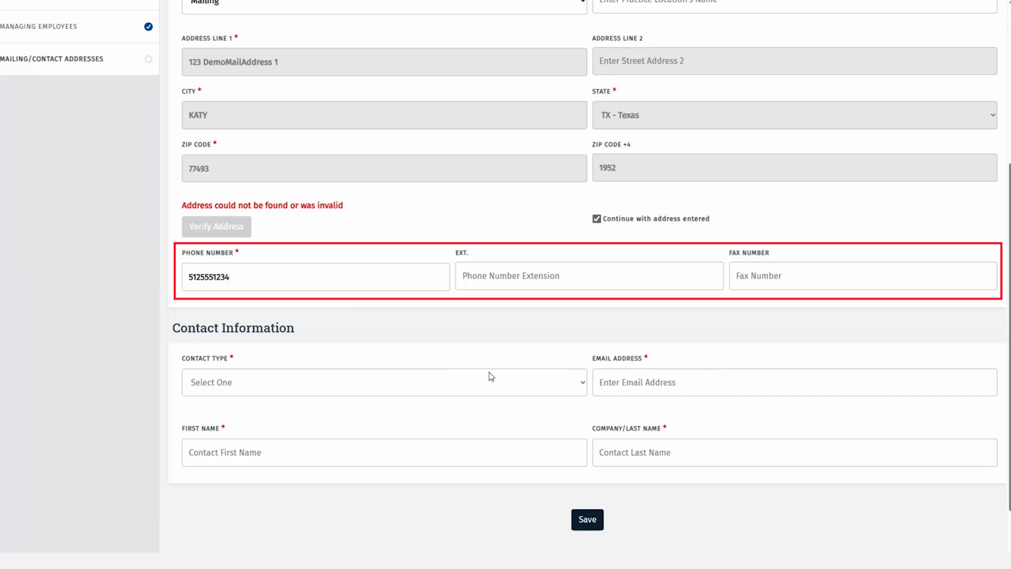
Add an Enrollment Contact with the contact's e-mail, first and last name, and save
click(434, 384)
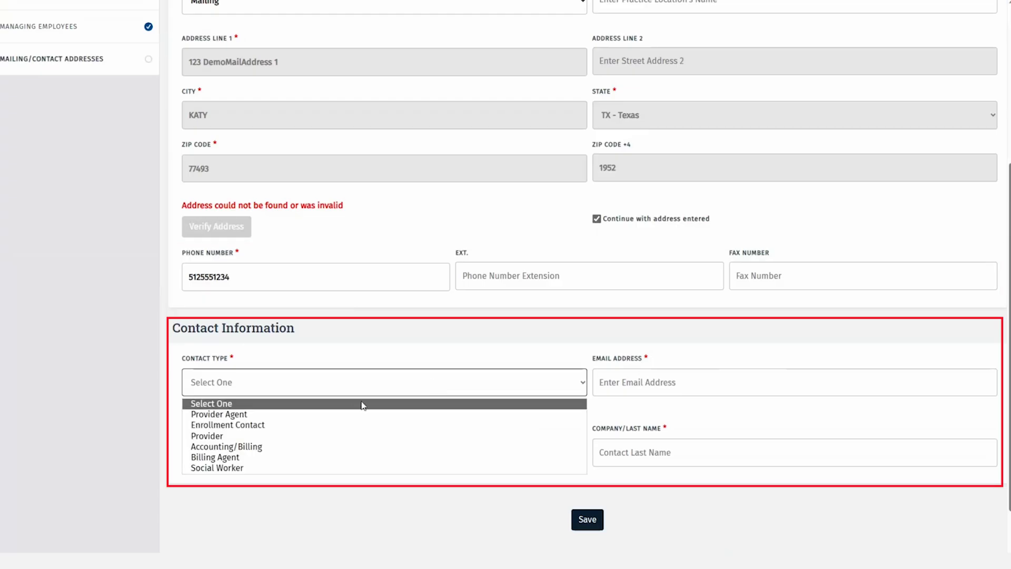
click(329, 424)
click(654, 385)
text(email@demo.com)
key(Tab)
text(First)
key(Tab)
text(Last)
click(590, 519)
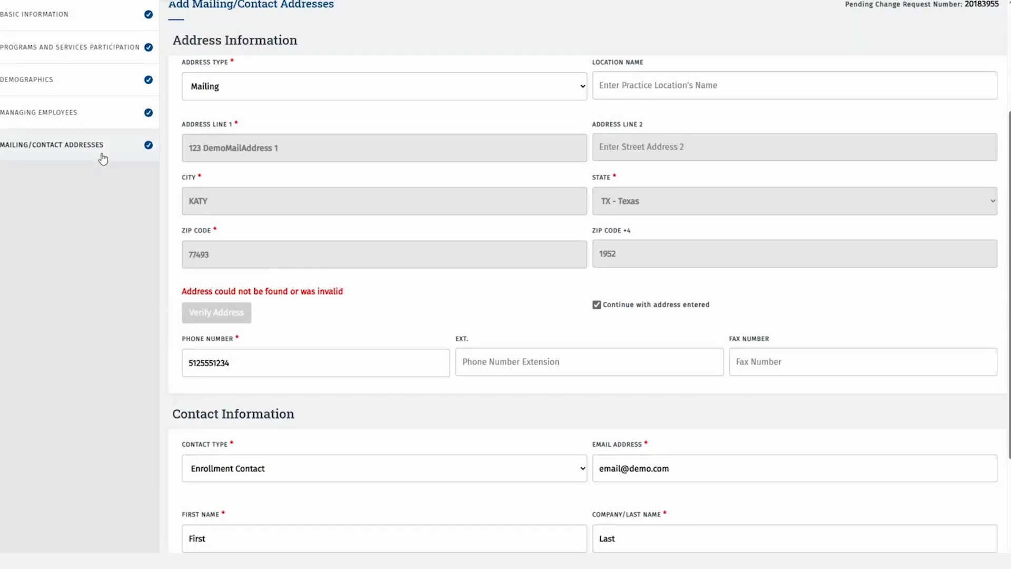
Add a new Contact Address entry, filling in its street address and city
click(111, 144)
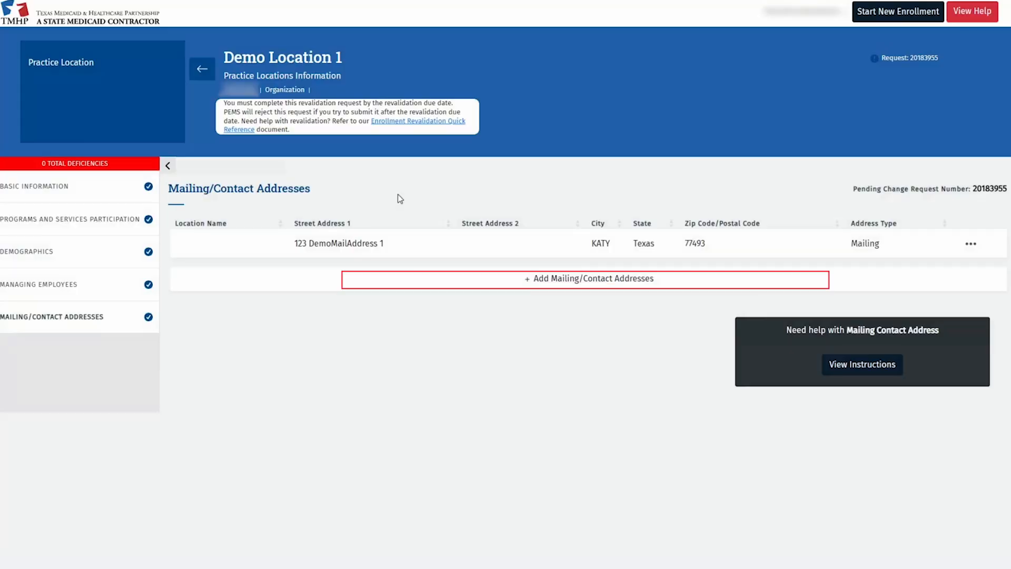
click(510, 279)
click(336, 255)
click(262, 388)
click(247, 320)
text(123 Demo Address)
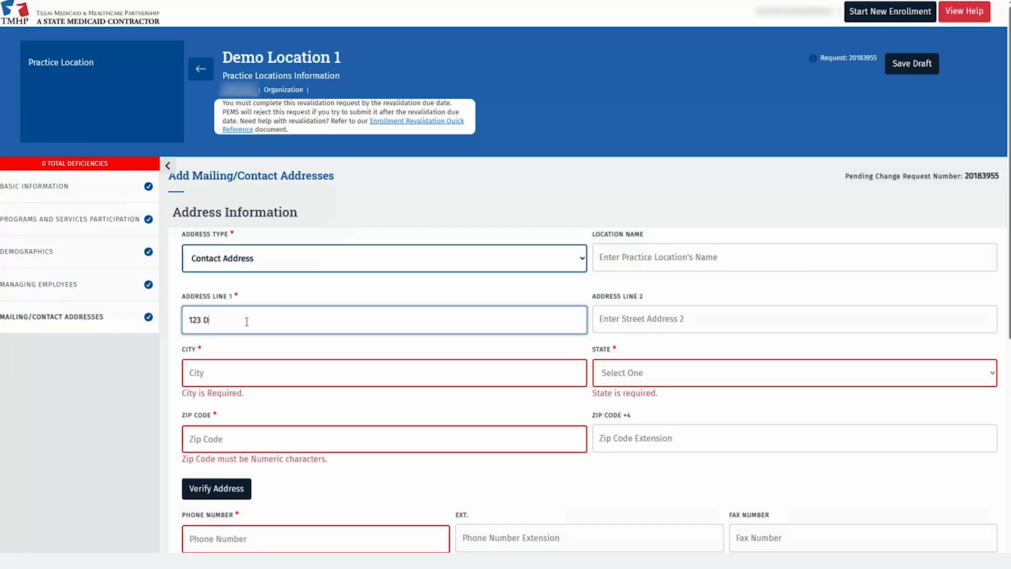
key(Tab)
key(Tab)
text(Austi)
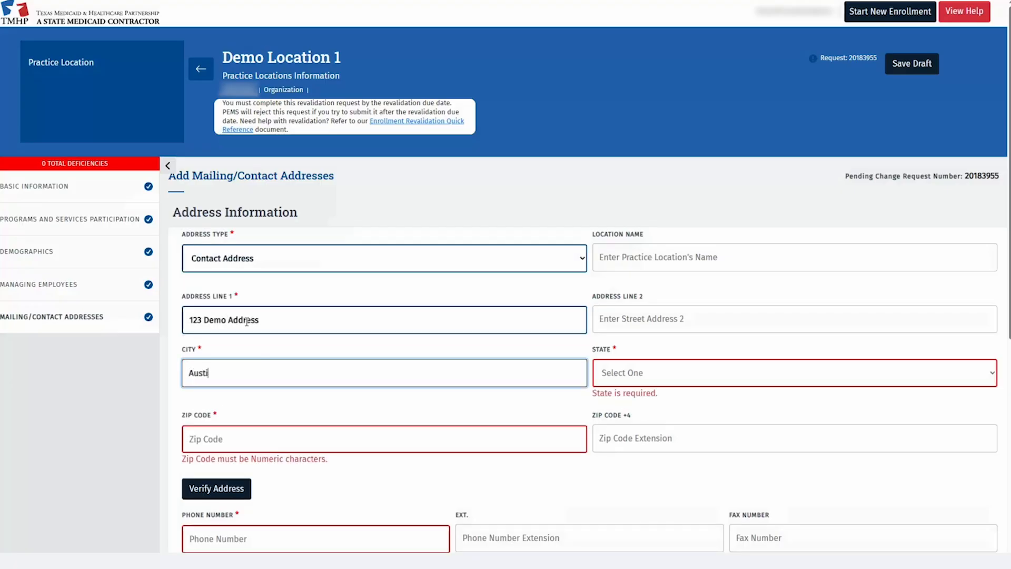
Give it an Enrollment Contact with the contact's e-mail, first and last name, and save
click(222, 510)
click(659, 298)
text(email@de)
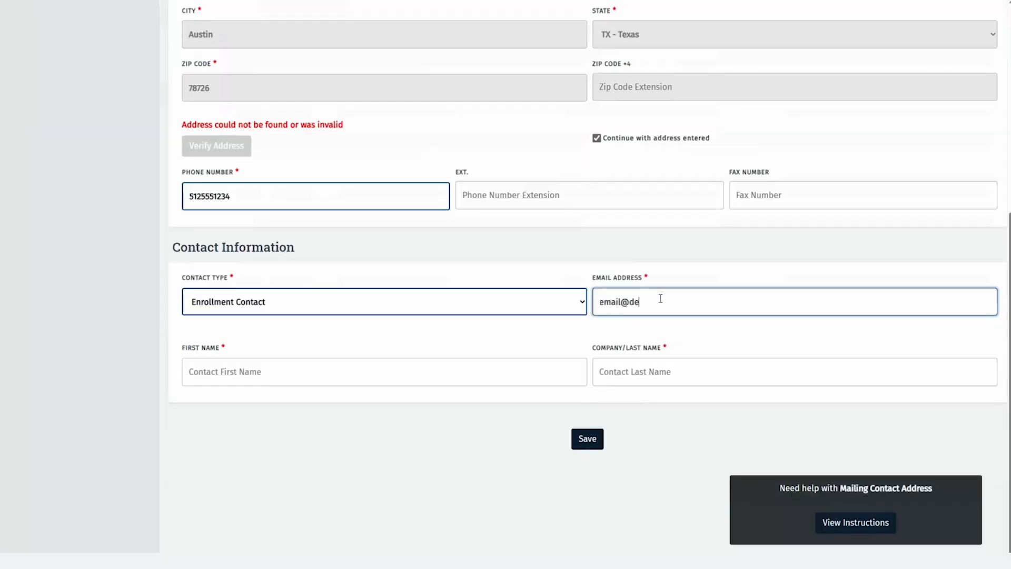
text(mo.com)
key(Tab)
text(First)
key(Tab)
text(Last)
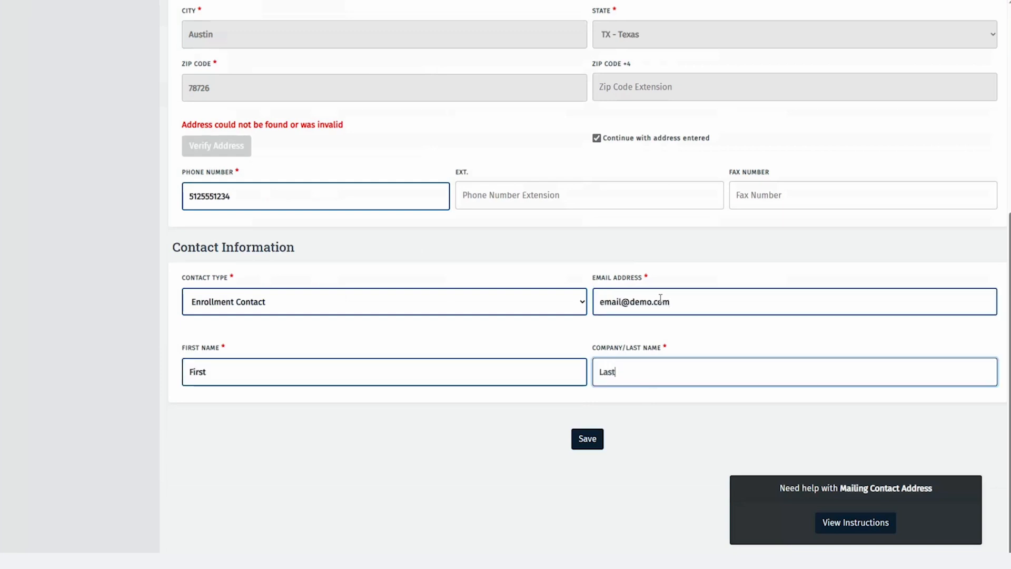
click(576, 441)
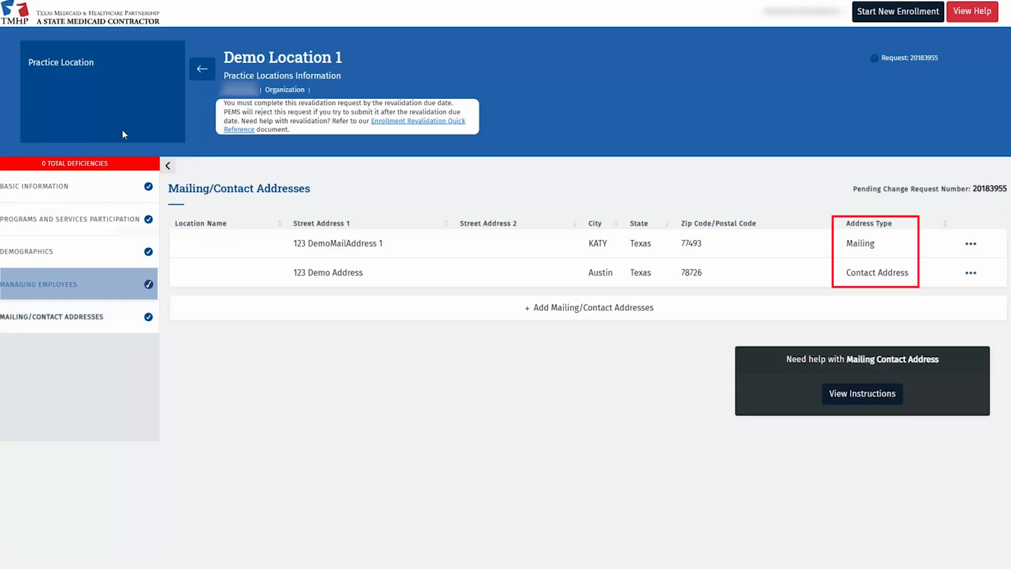
Upload the Surety Bond file as a Surety Bond Rider attachment, then go to Agreements & Signatures
click(208, 70)
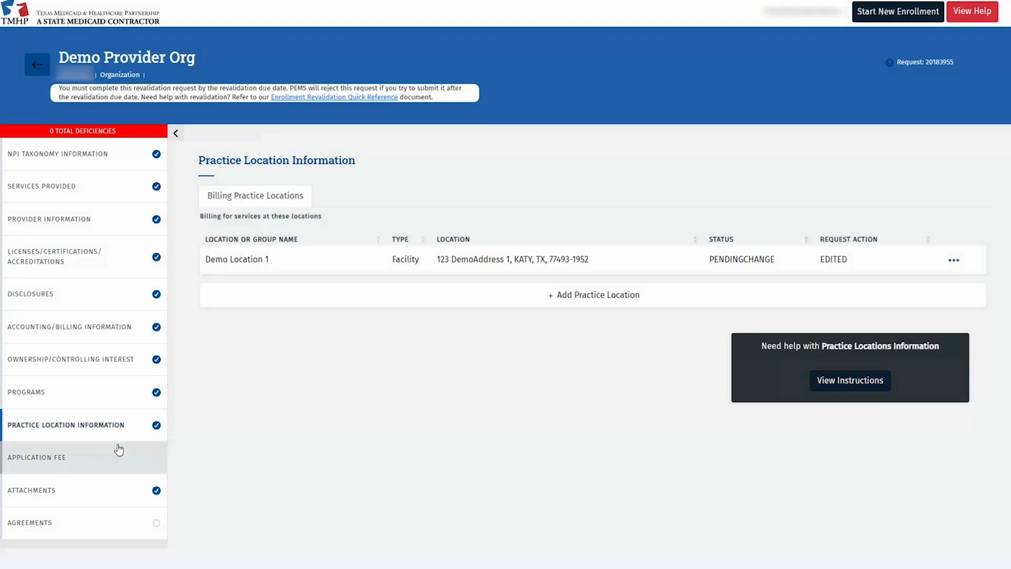
click(117, 492)
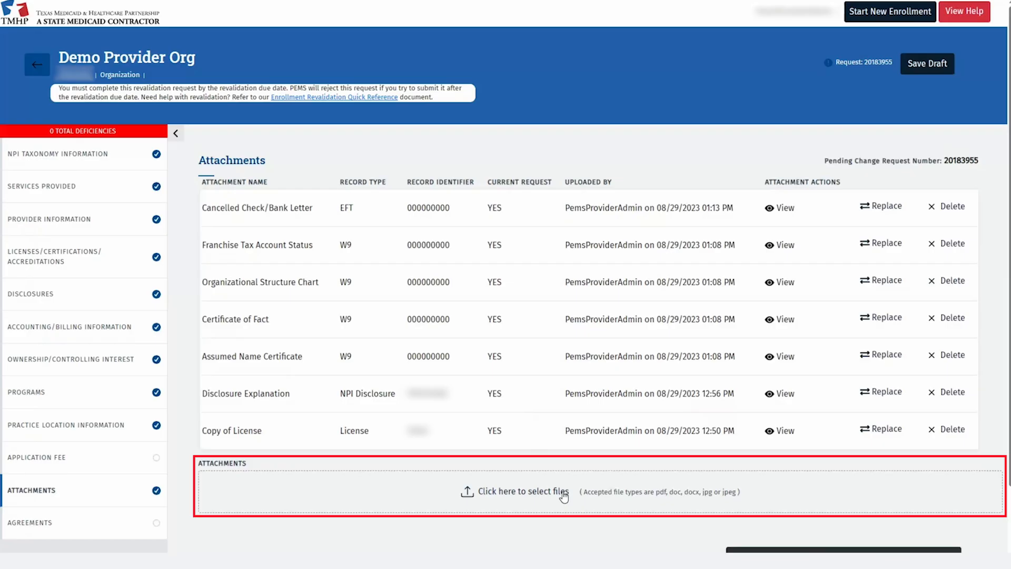
click(564, 497)
click(503, 284)
click(411, 474)
click(664, 333)
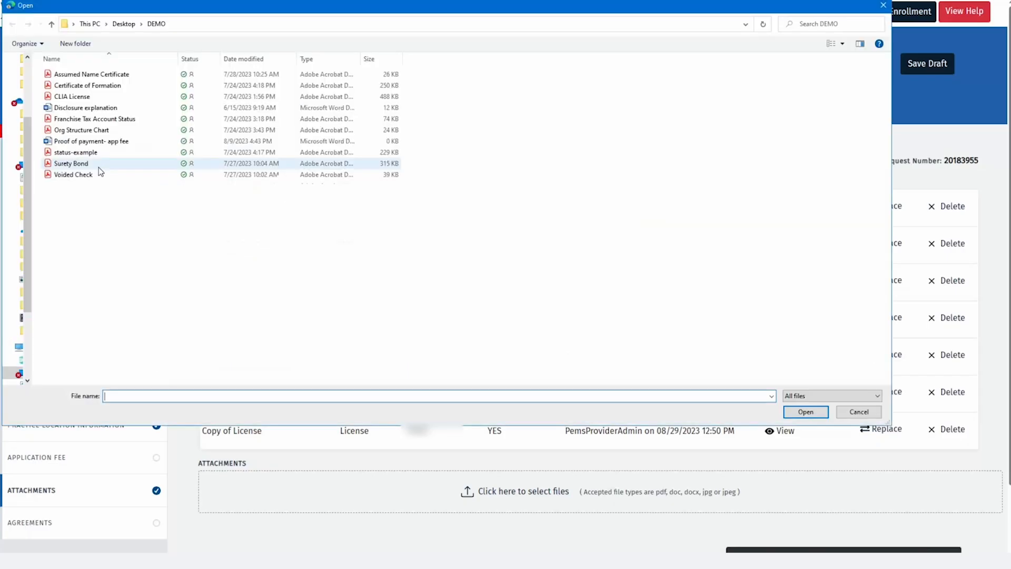
click(79, 164)
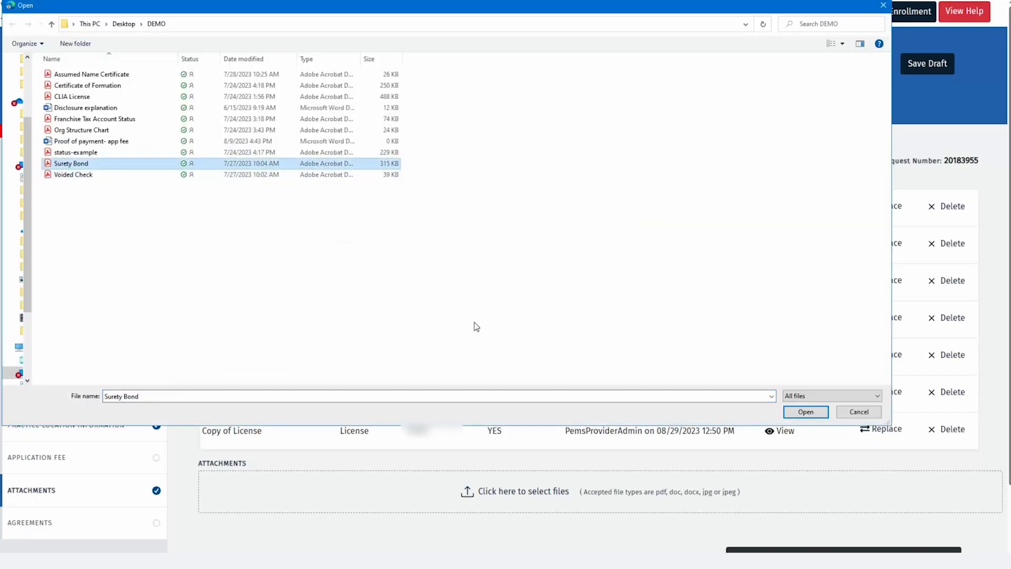
click(806, 412)
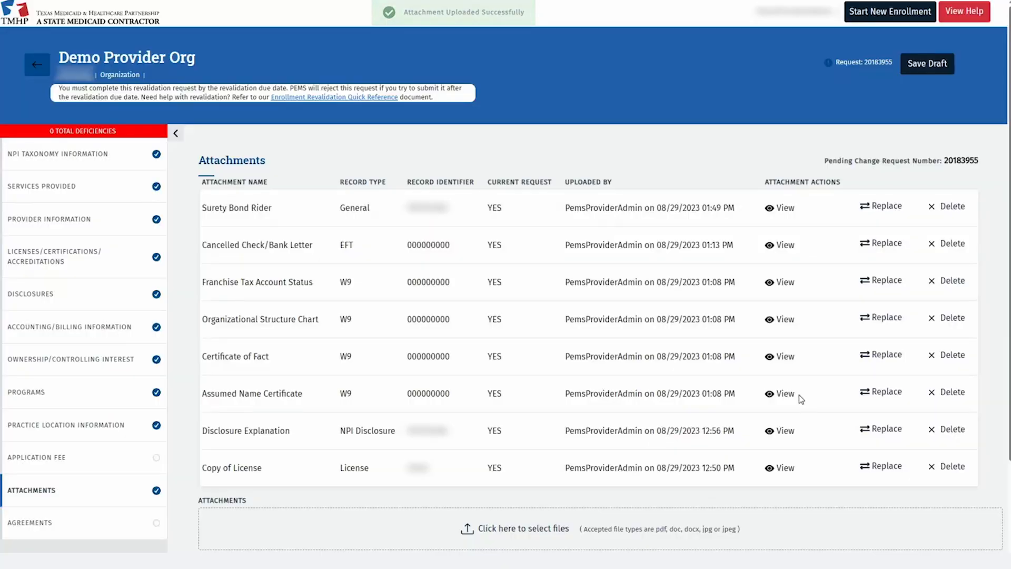
scroll(799, 394, down, 2)
click(80, 436)
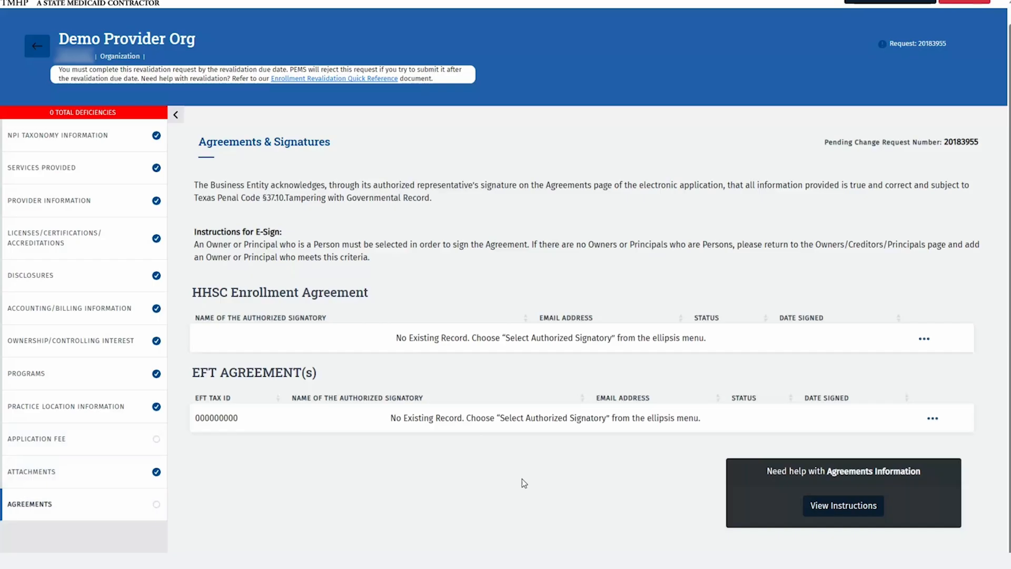
Assign the principal as authorized signatory on the HHSC Enrollment Agreement and activate it
click(926, 341)
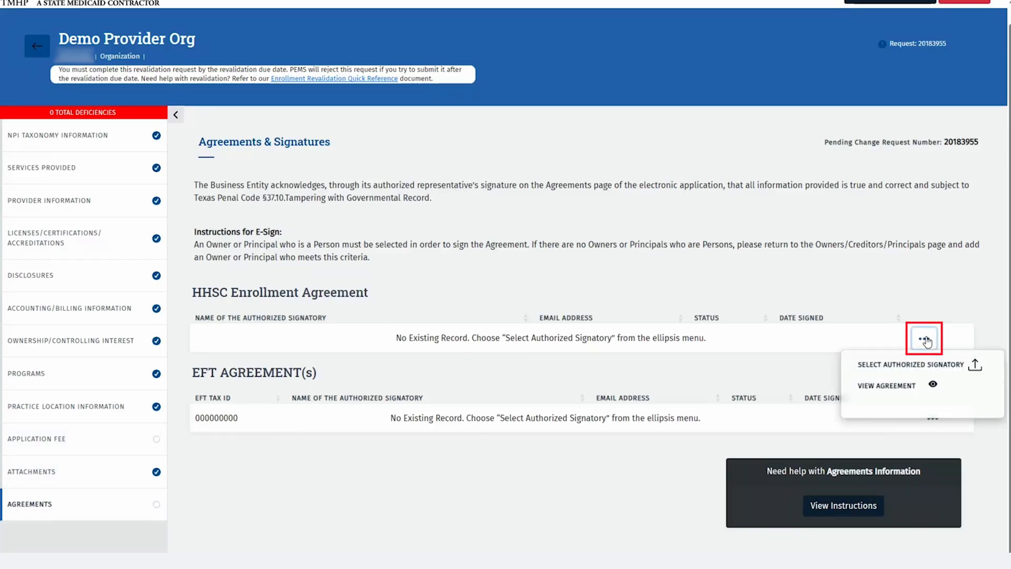
click(935, 370)
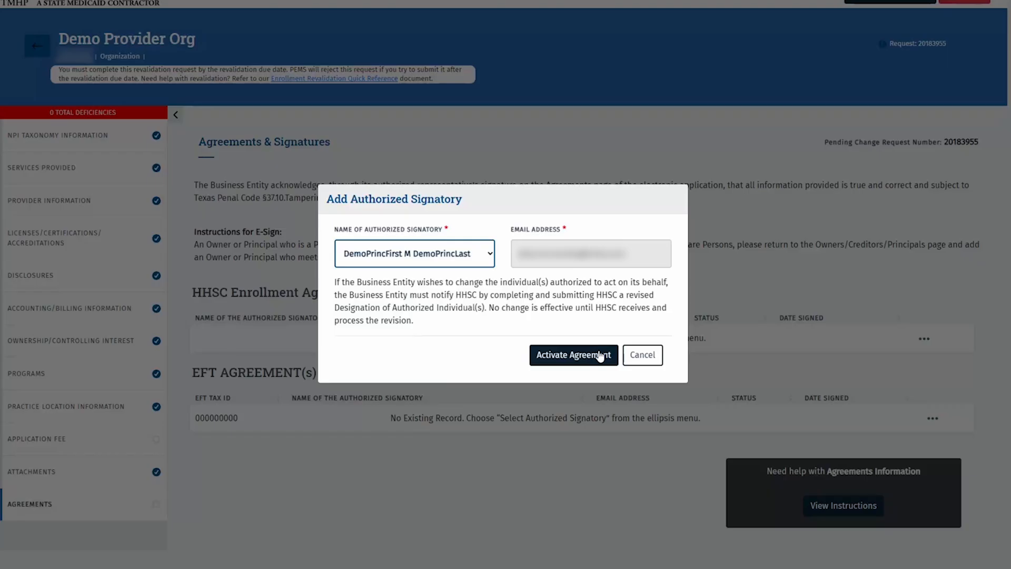
click(600, 355)
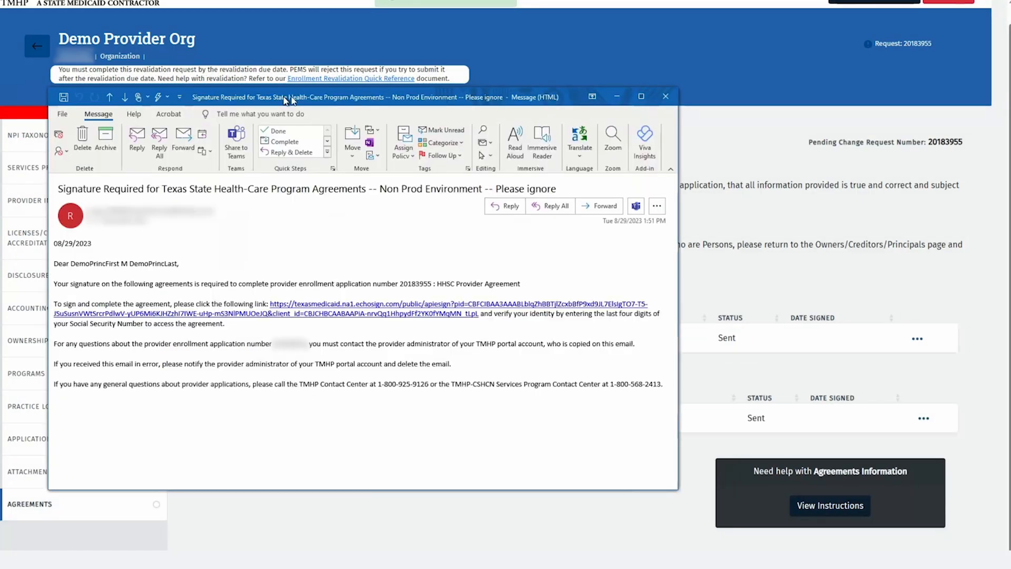
Follow the Acrobat Sign agreement link in the Outlook signing-request e-mail
drag(287, 100, 381, 87)
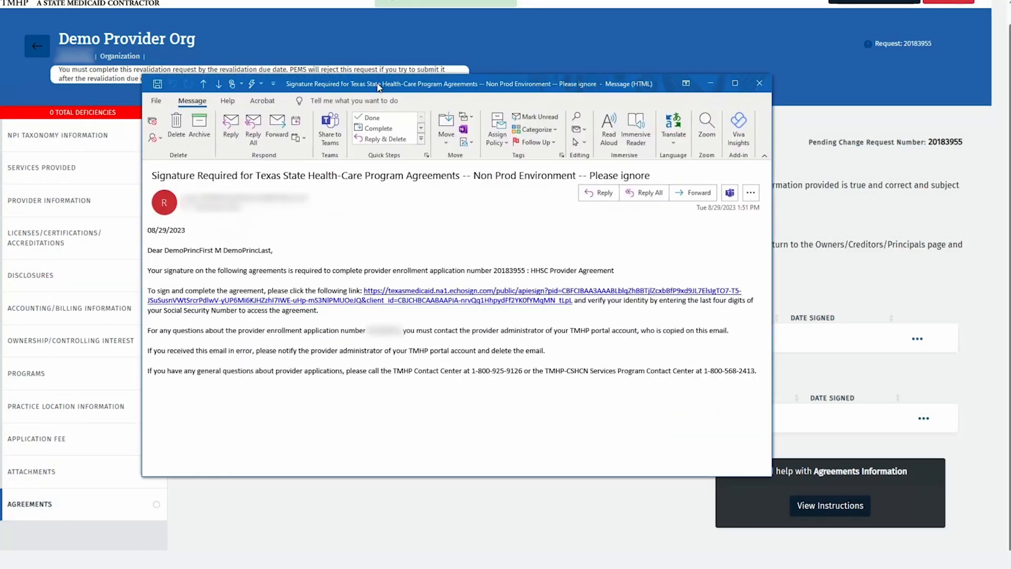
click(456, 298)
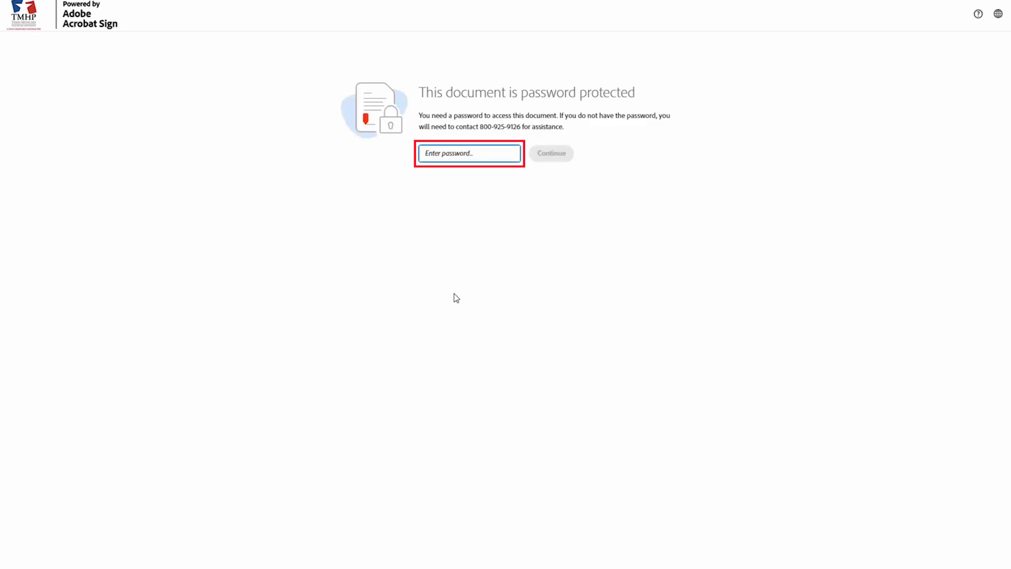
Unlock the agreements with the signer's last four SSN digits as the password
click(509, 154)
text(••••)
click(543, 156)
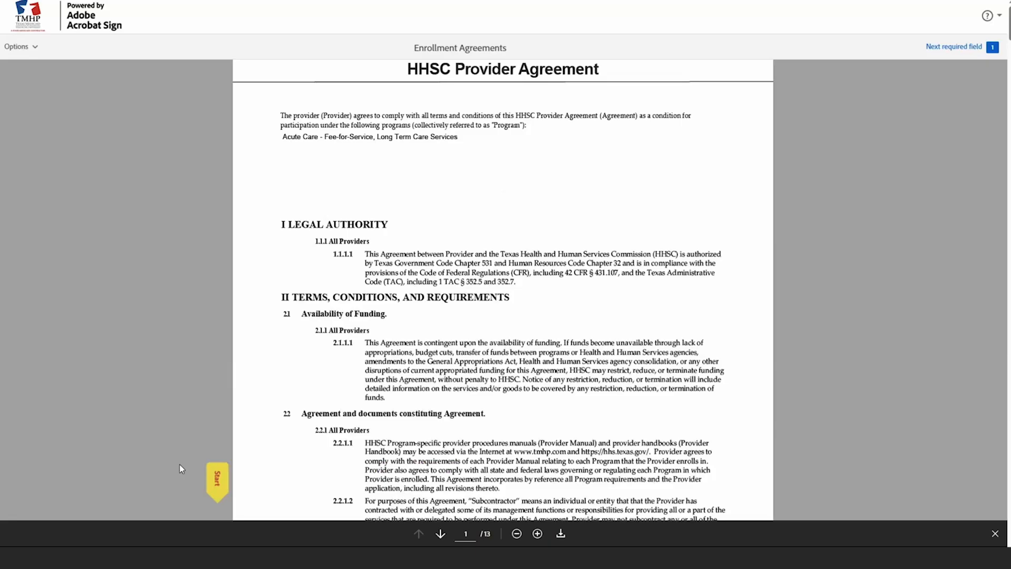
Sign the HHSC Provider Agreement's signature field with the representative's typed full-name signature and submit it
click(212, 471)
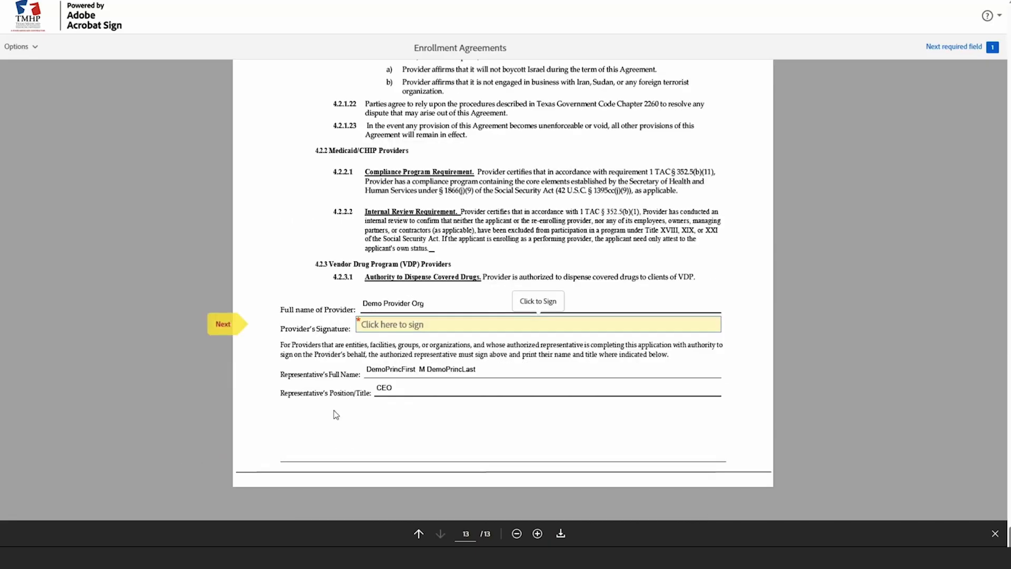
click(401, 330)
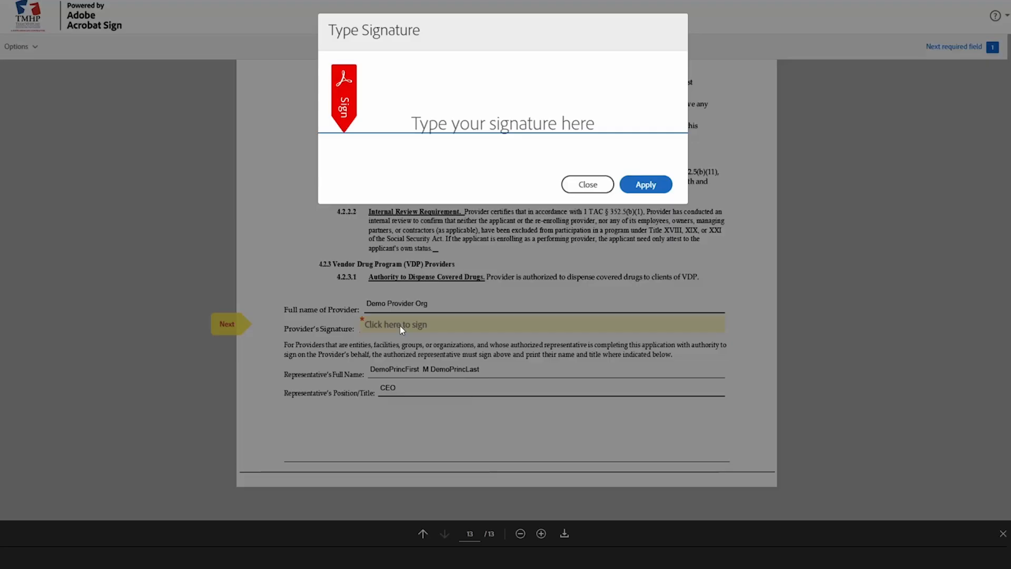
click(457, 129)
text(DemoPrinc)
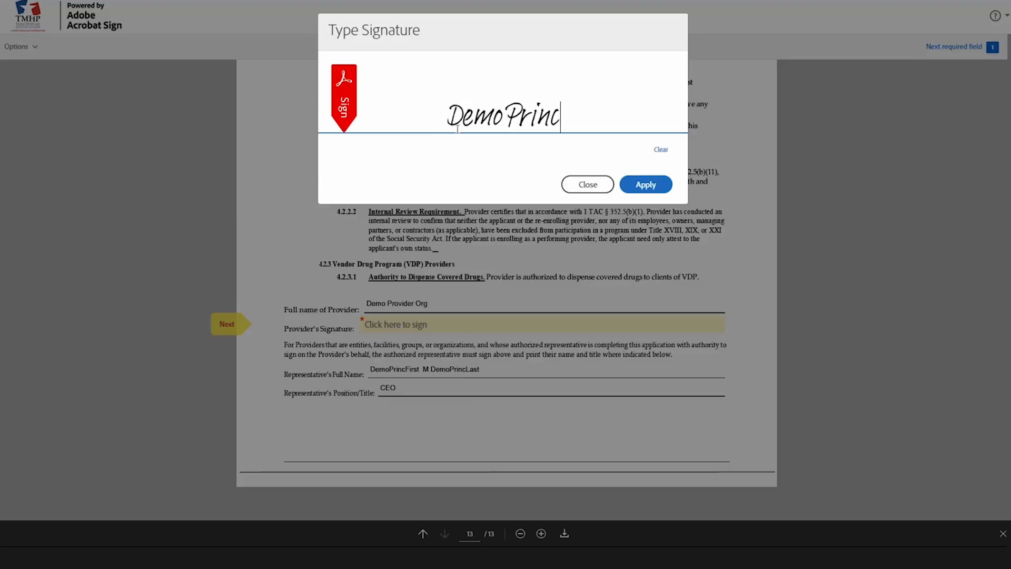
text(First)
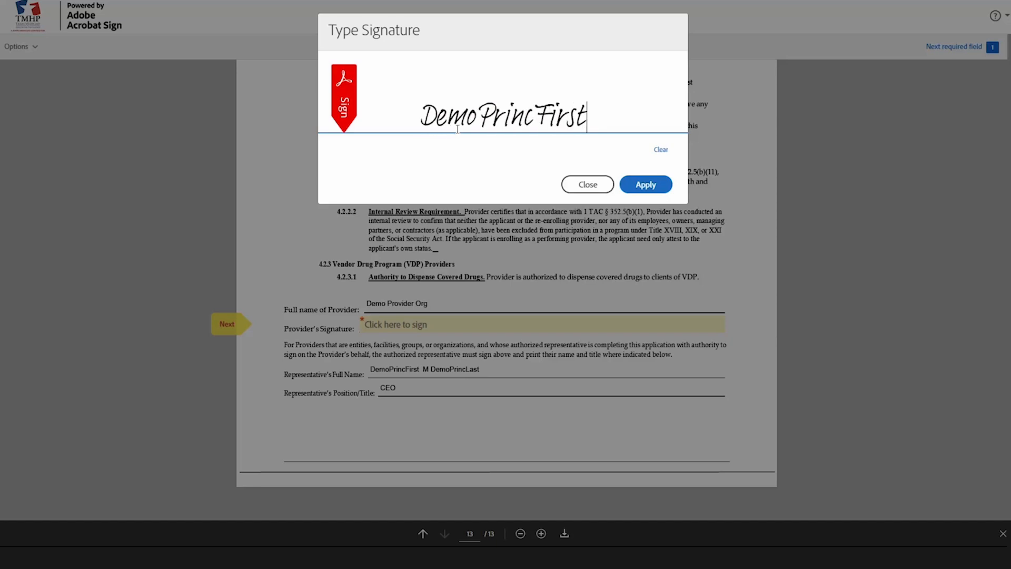
text( M DemoPrinc)
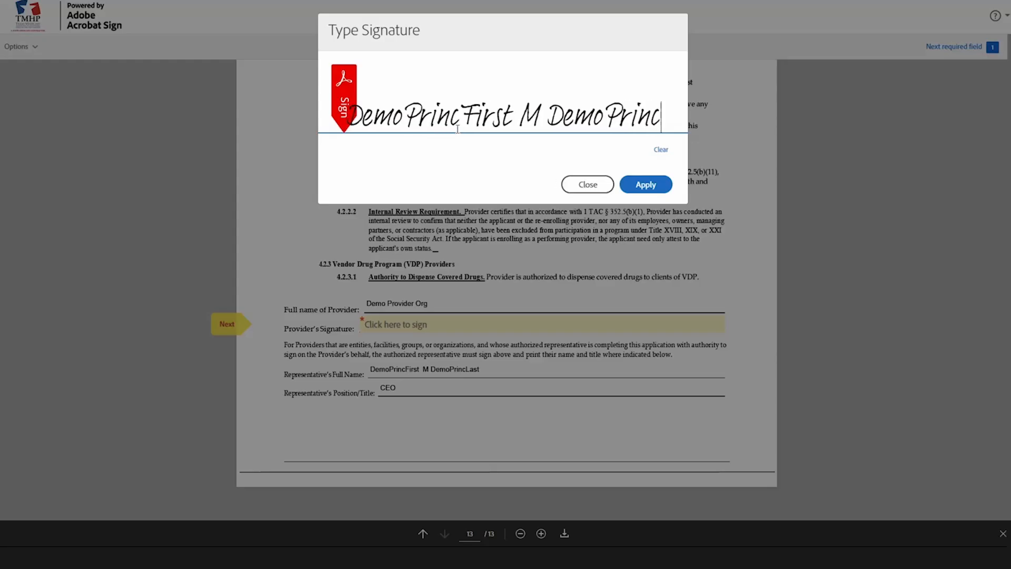
text(Last)
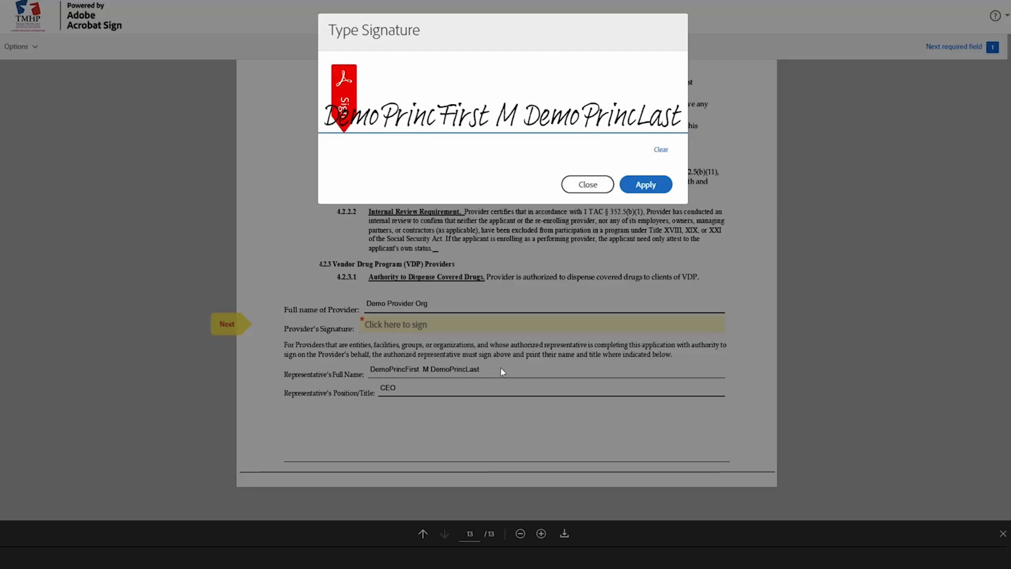
click(641, 184)
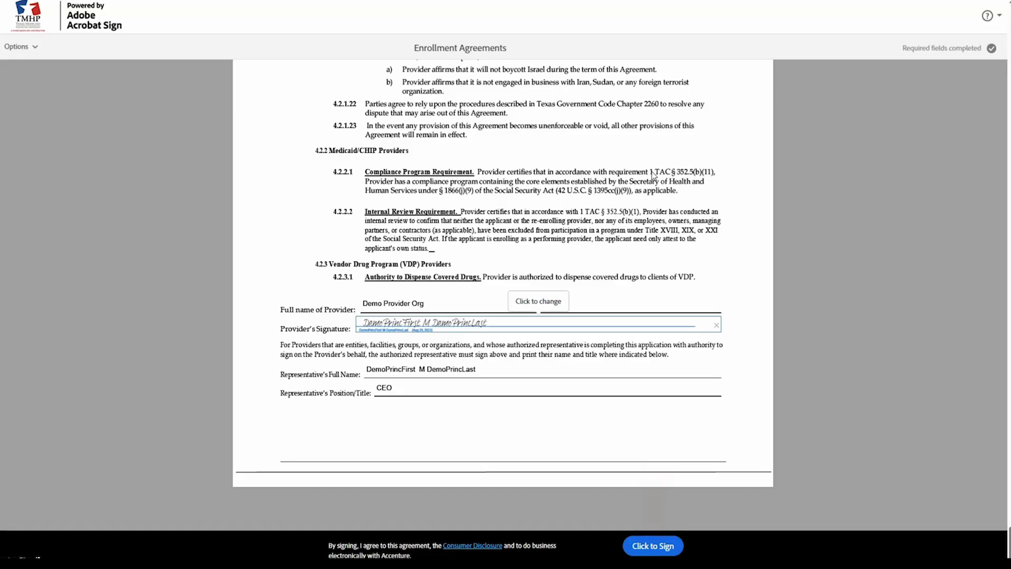
click(652, 545)
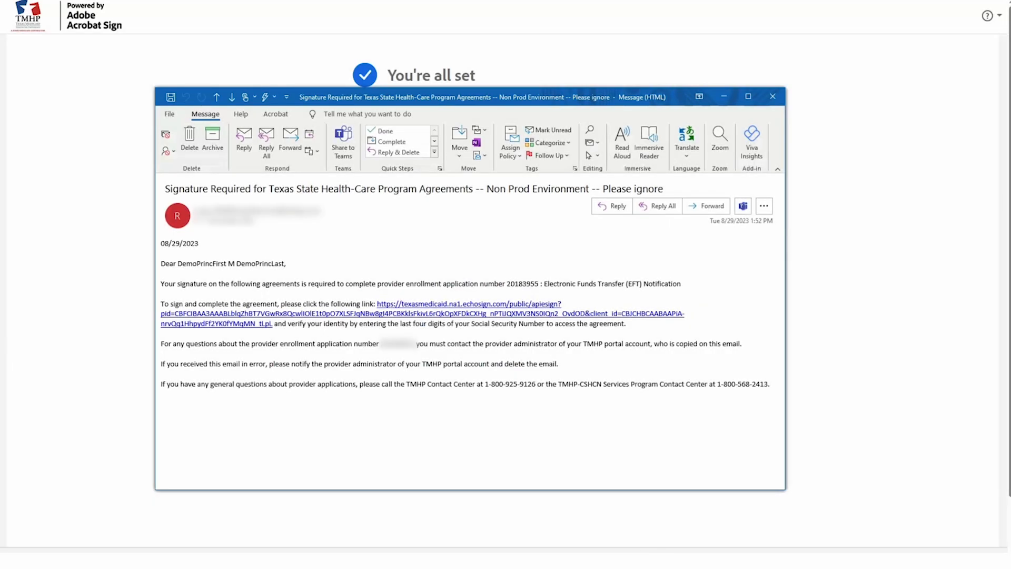
Open the EFT agreement link from the e-mail and unlock it with the password
click(228, 326)
text(••••)
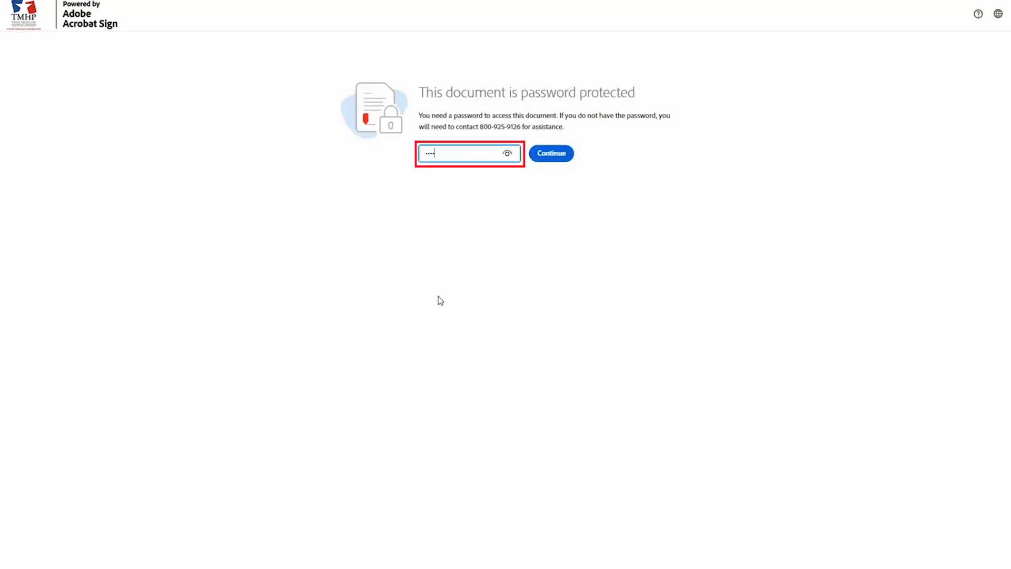
click(542, 154)
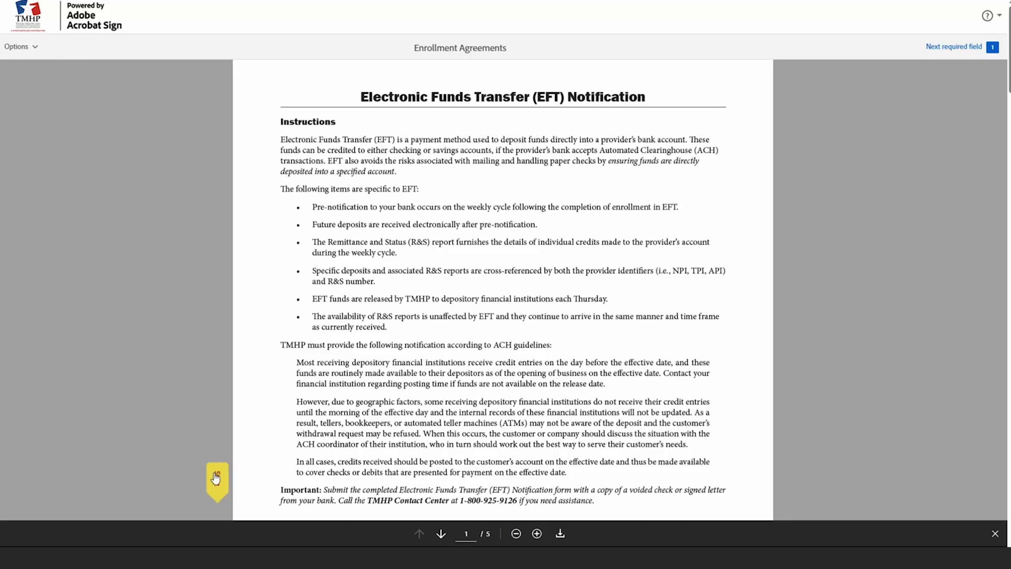
Sign the EFT Notification's signature field with the representative's typed signature and submit it
click(216, 477)
click(225, 286)
click(488, 360)
text(DemoPrincFirst M D)
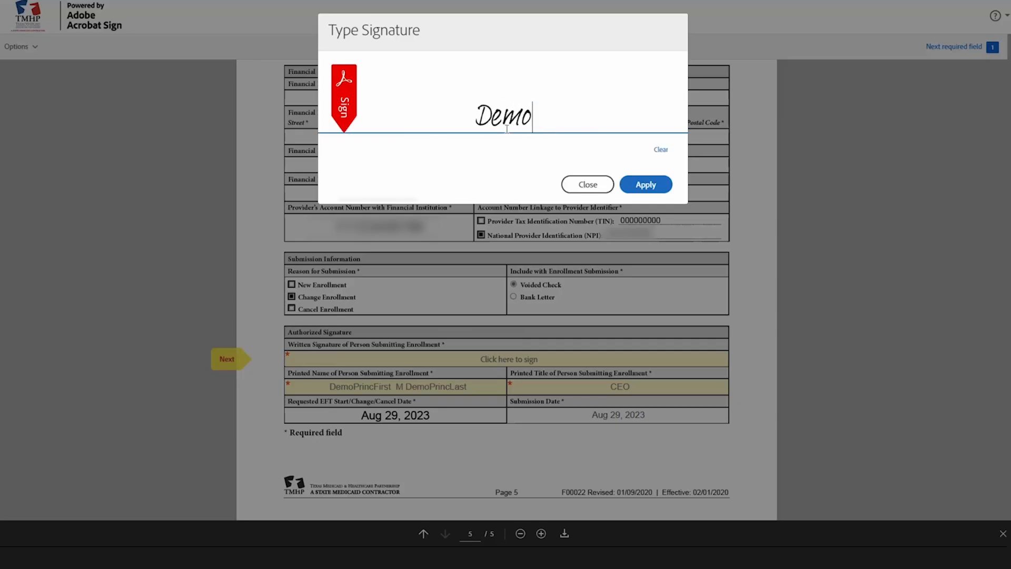
text(emoPrincLast)
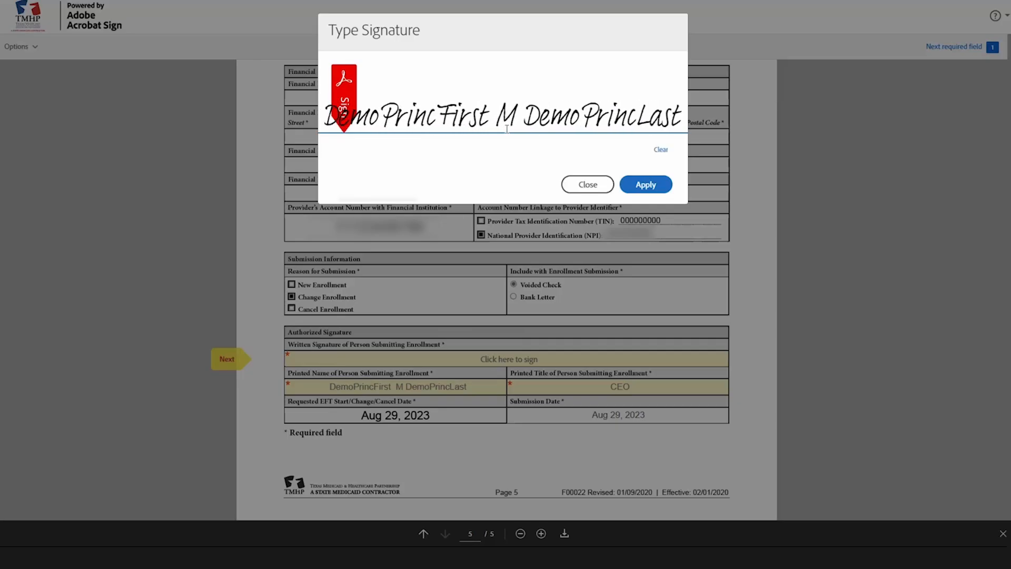
click(646, 185)
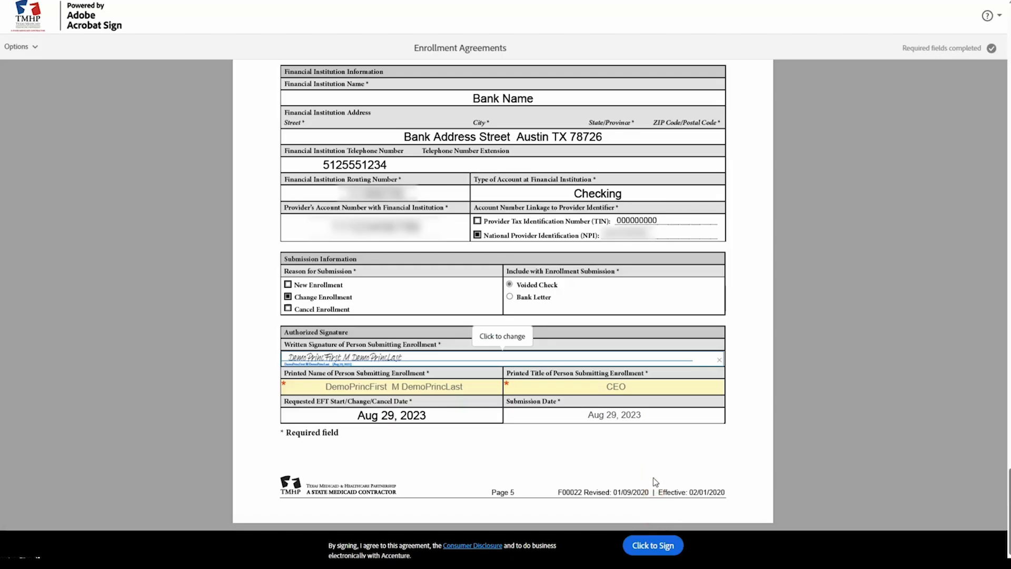
click(654, 547)
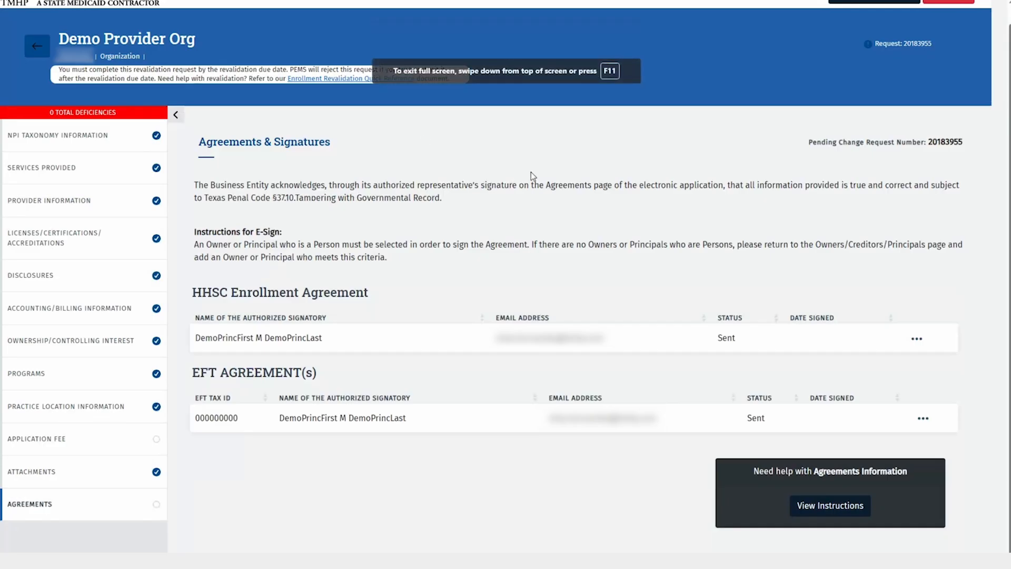
Confirm both agreements show Signed 8/29/2023 on Agreements & Signatures, then attempt submission
click(99, 508)
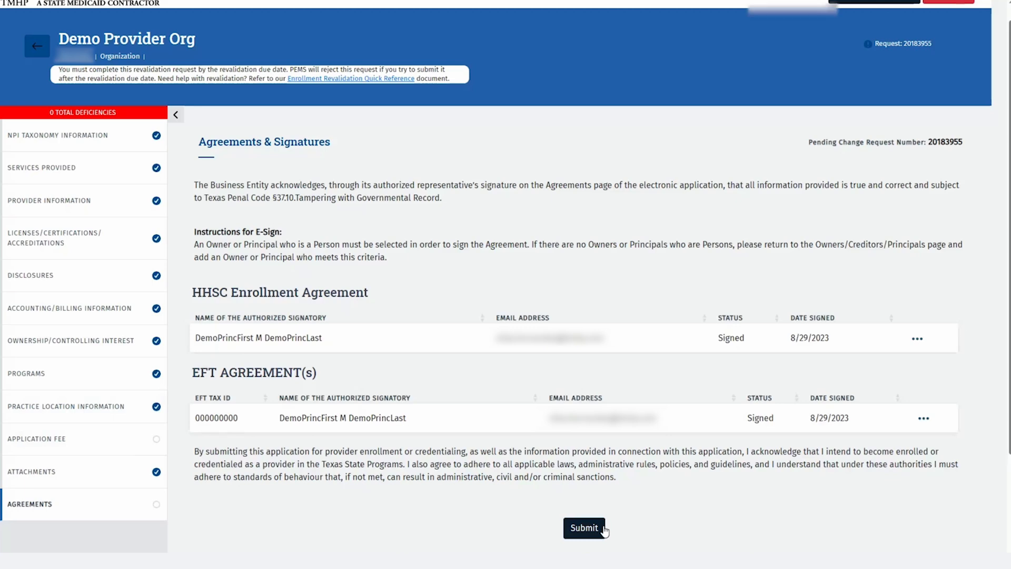
click(584, 528)
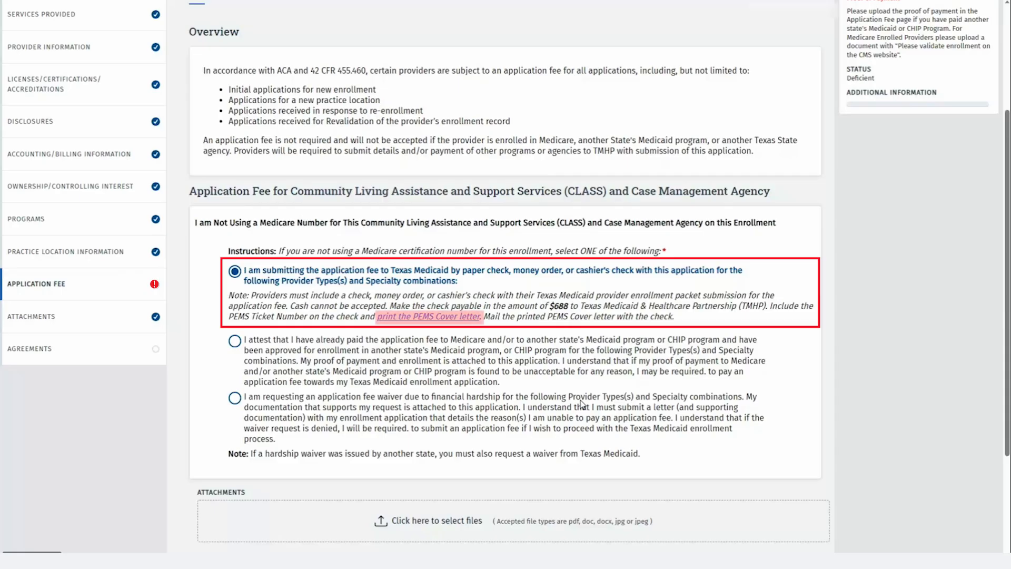
Review the PEMS cover letter, then select the fee-already-paid-to-Medicare-or-another-state option
click(439, 318)
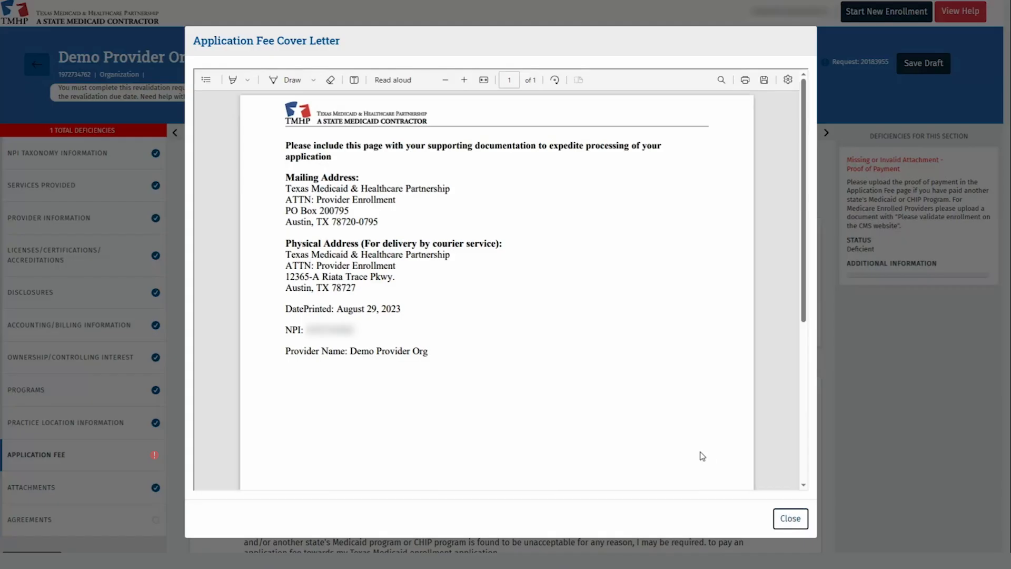
scroll(703, 457, down, 6)
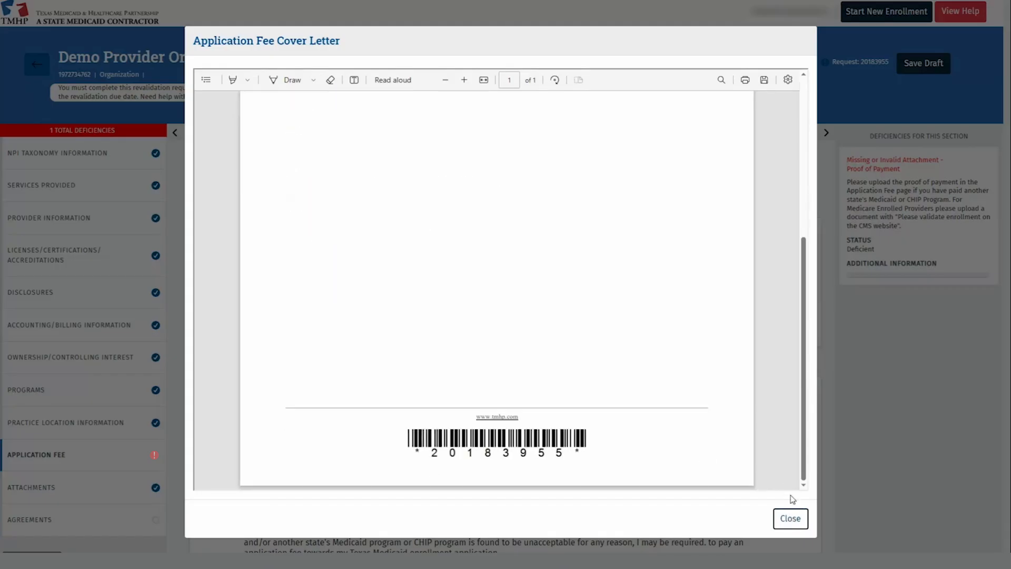
click(800, 528)
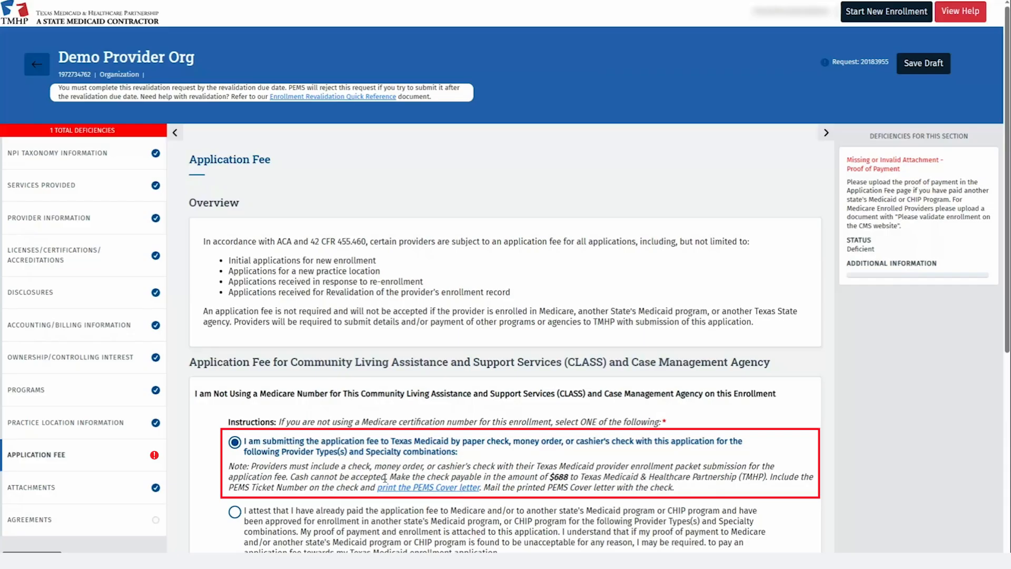
scroll(239, 350, down, 2)
click(238, 348)
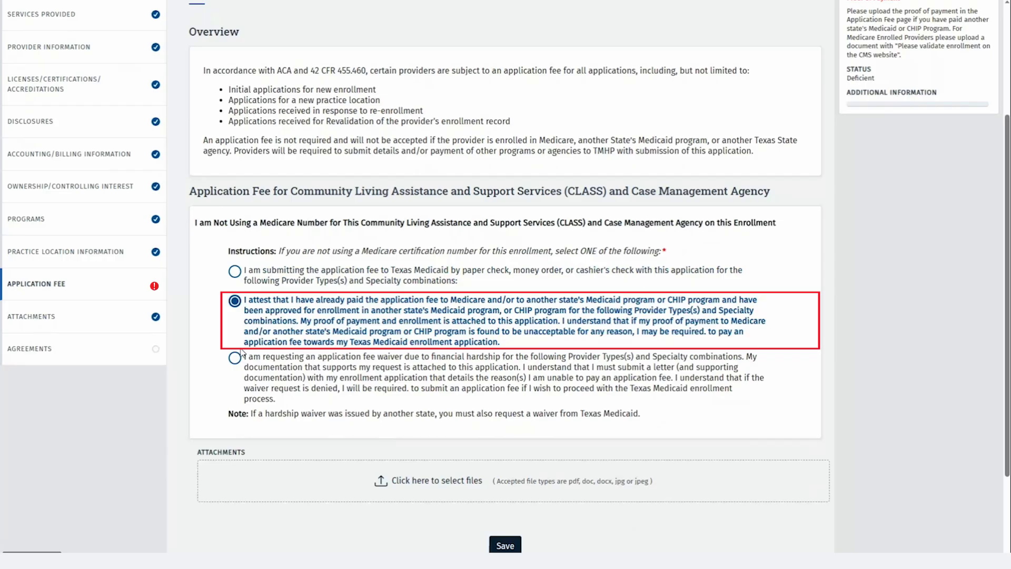
Choose paying the $688 fee by paper check, money order or cashier's check and save
click(235, 358)
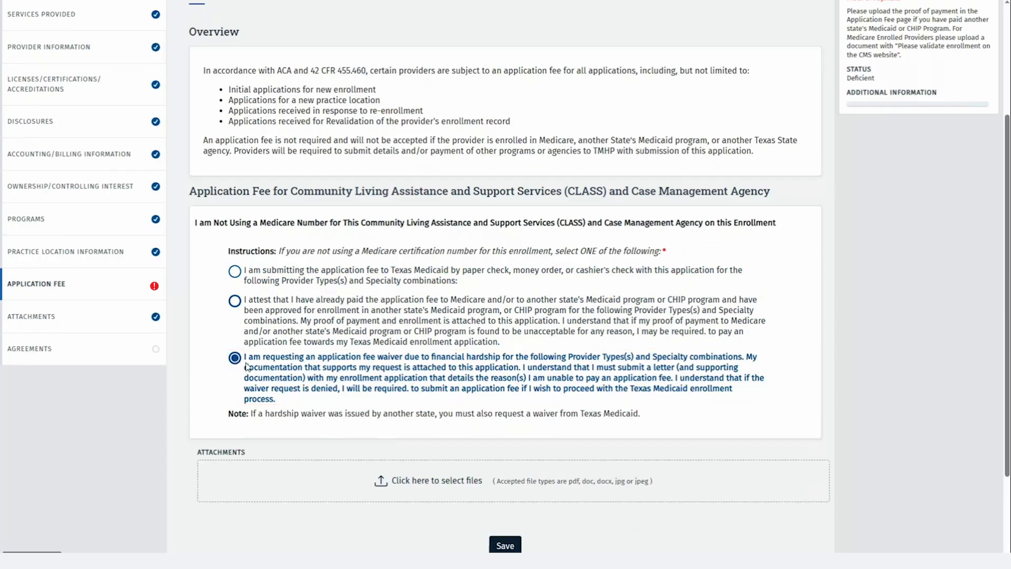
click(234, 272)
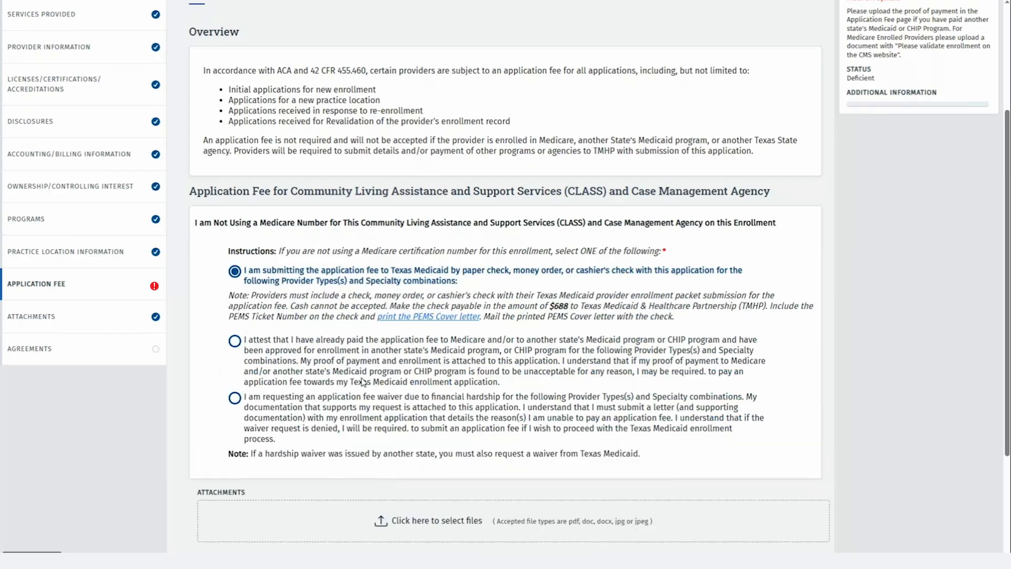
scroll(316, 337, down, 2)
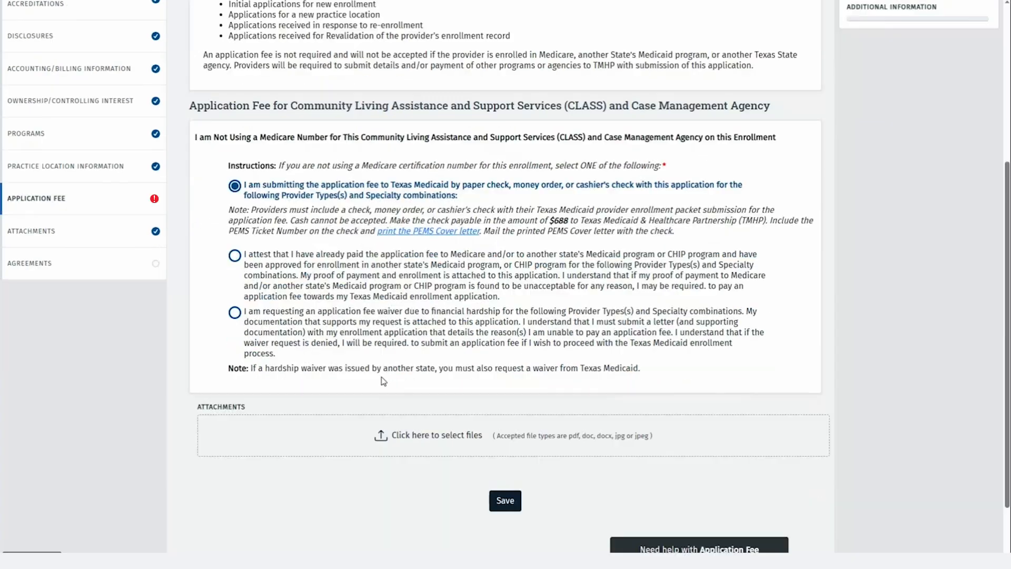
click(505, 500)
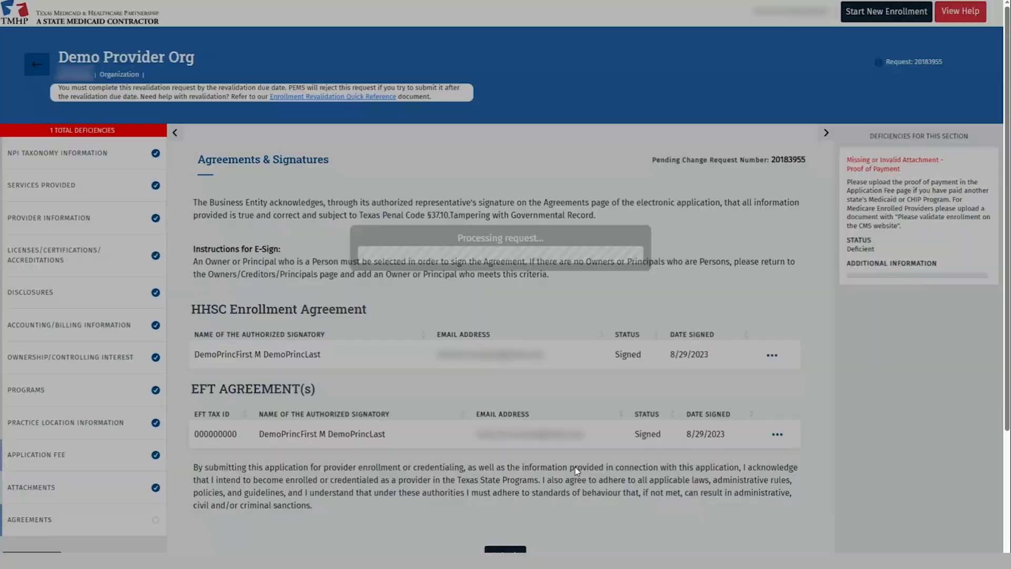
Submit the revalidation application for review and acknowledge the Enrollment confirmation
scroll(579, 462, down, 2)
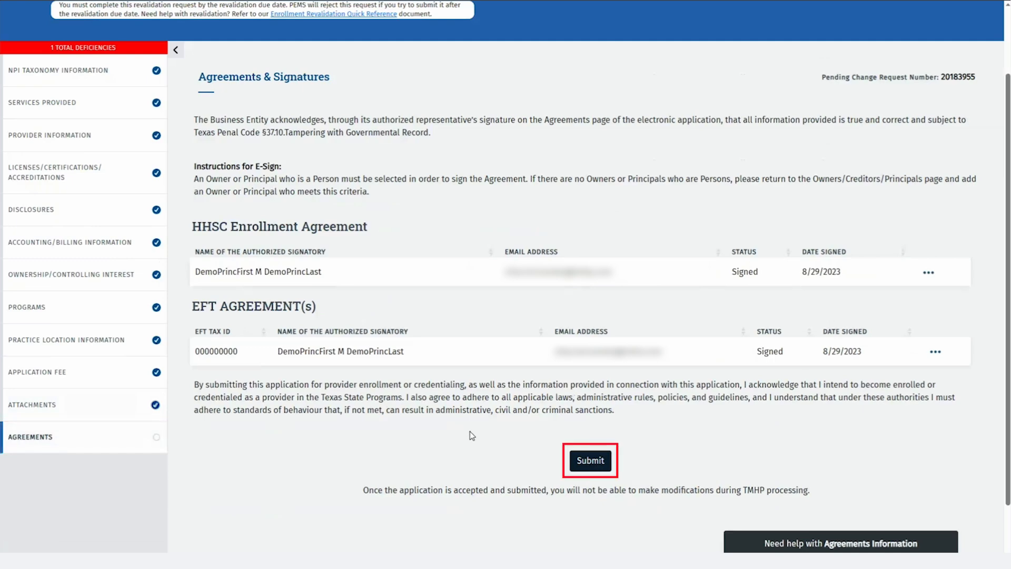
click(574, 468)
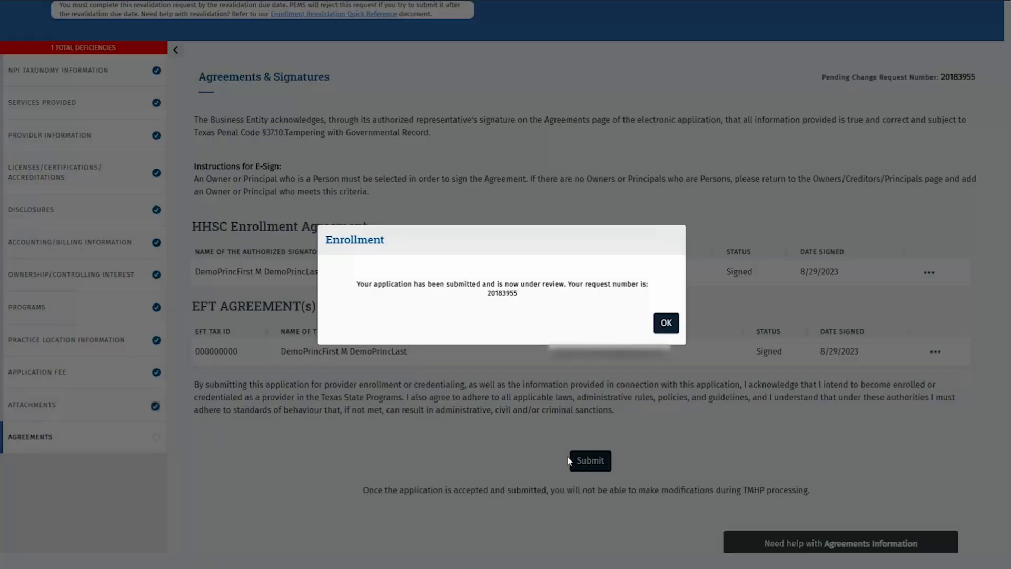
click(666, 324)
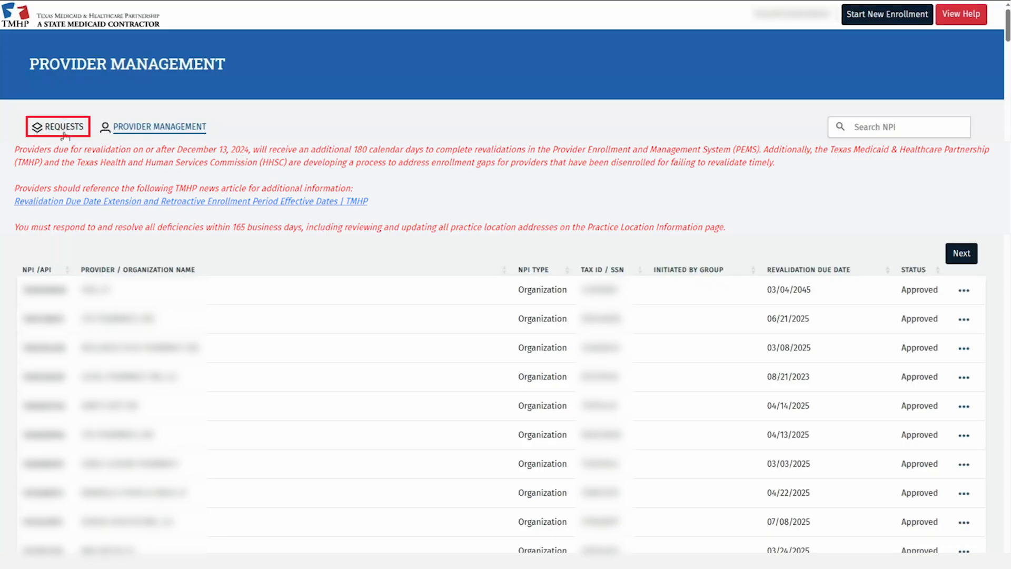
Open the Requests list and search it for this provider's revalidation requests
click(63, 131)
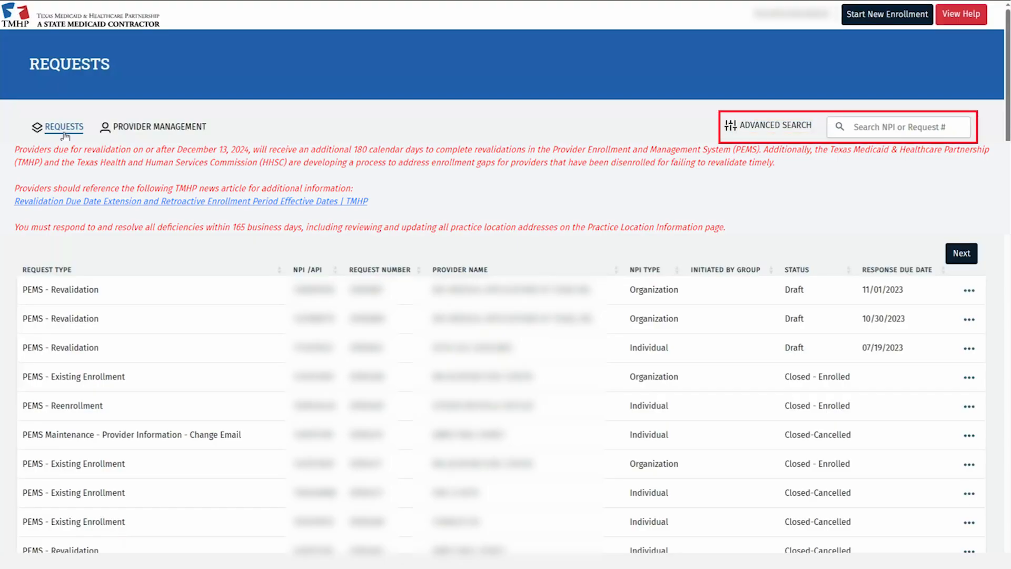
click(840, 127)
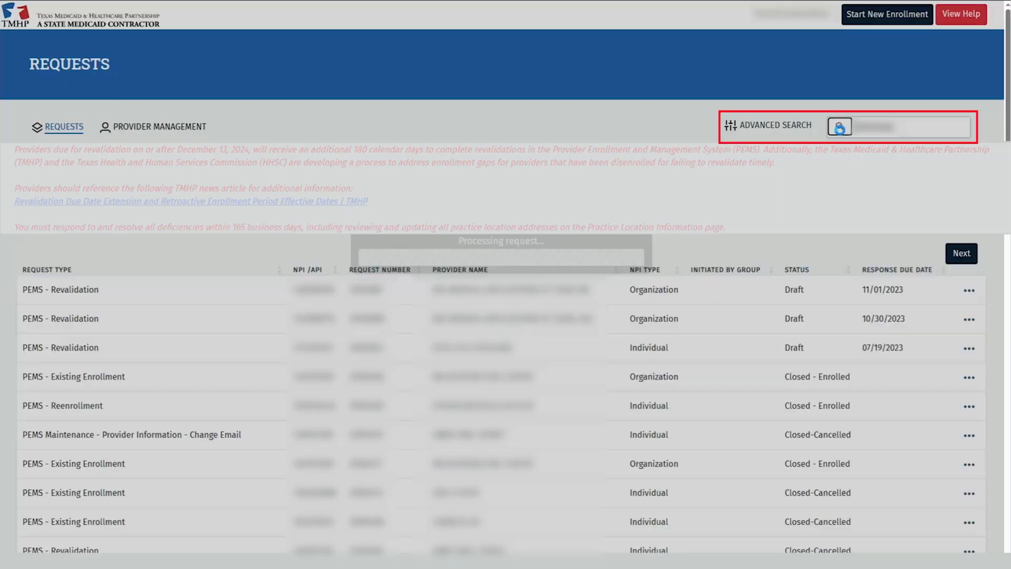